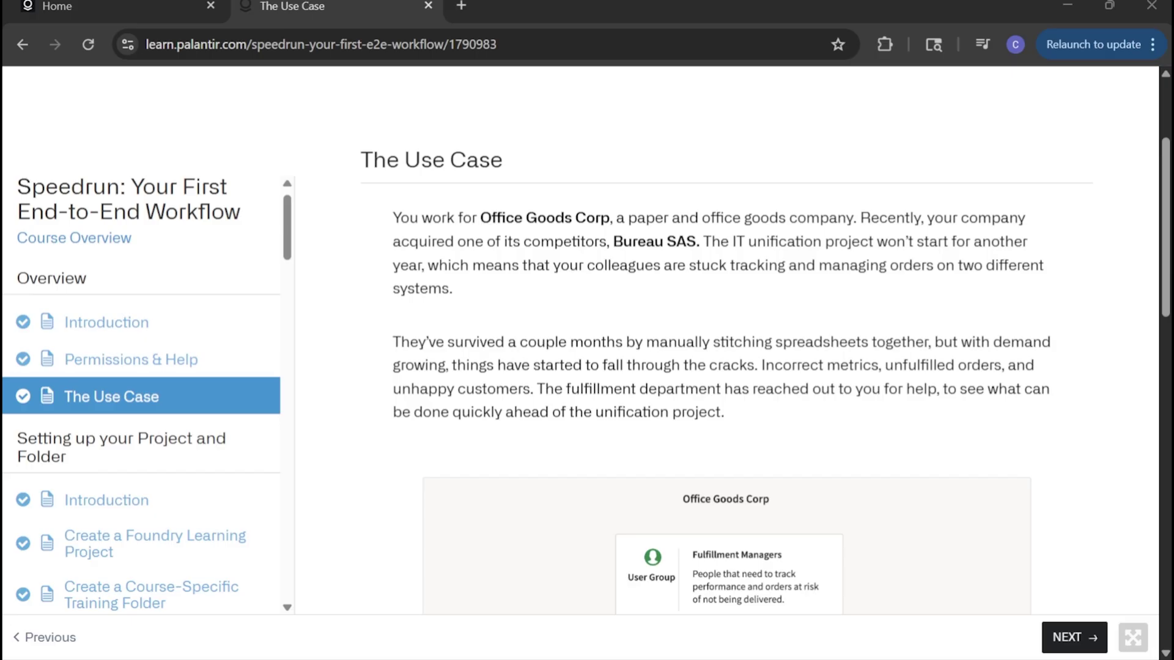
{"action": "left_click", "coordinate": [328, 49]}
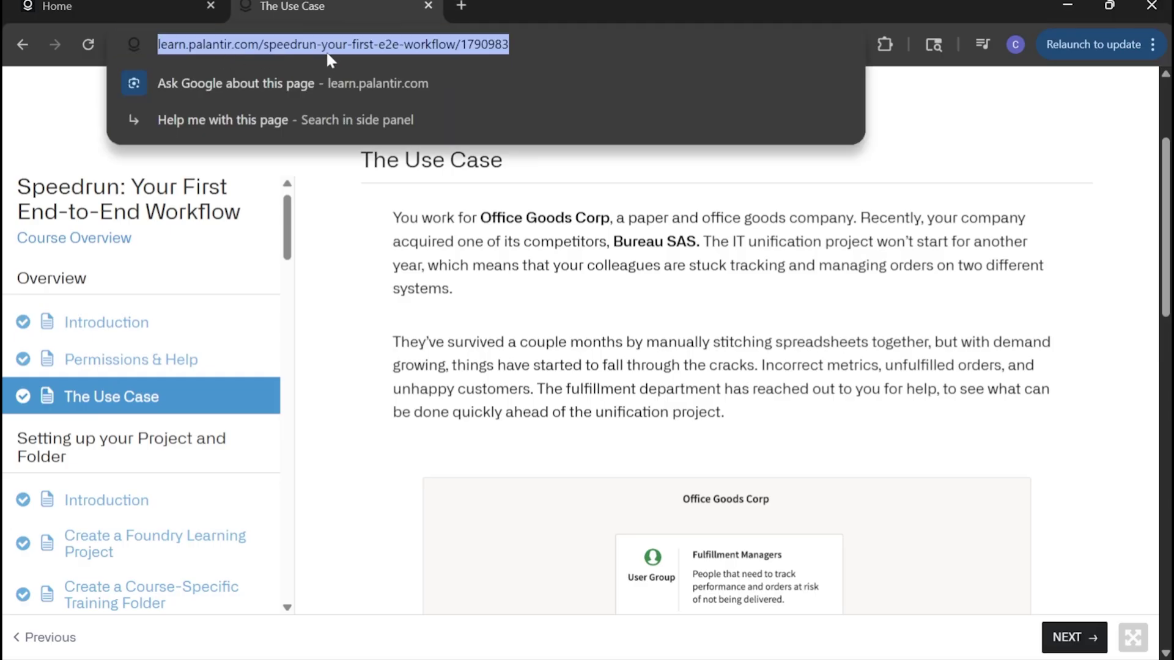
{"action": "left_click", "coordinate": [395, 46]}
{"action": "left_click_drag", "start_coordinate": [502, 46], "coordinate": [316, 55]}
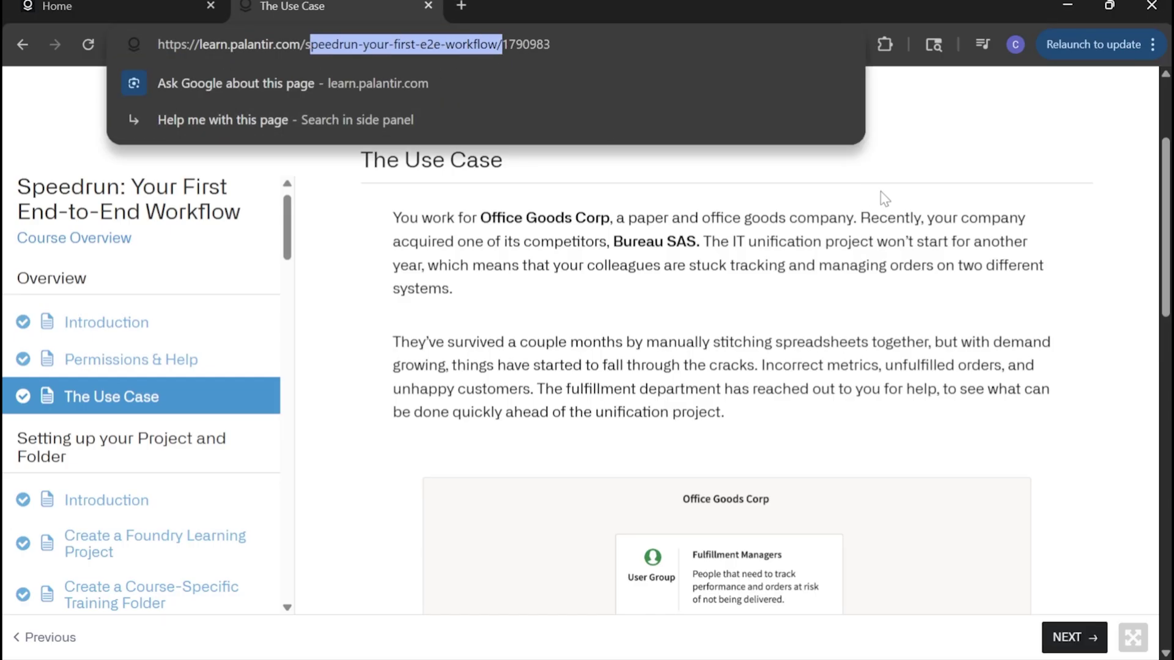
{"action": "left_click", "coordinate": [480, 309]}
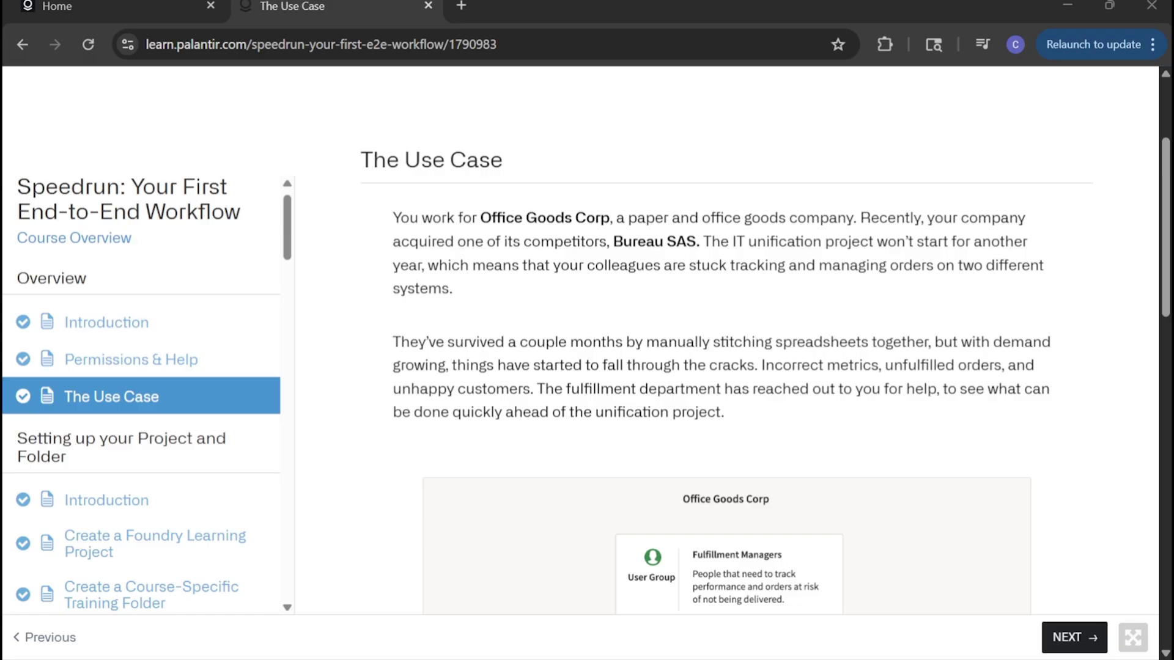
{"action": "double_click", "coordinate": [935, 366]}
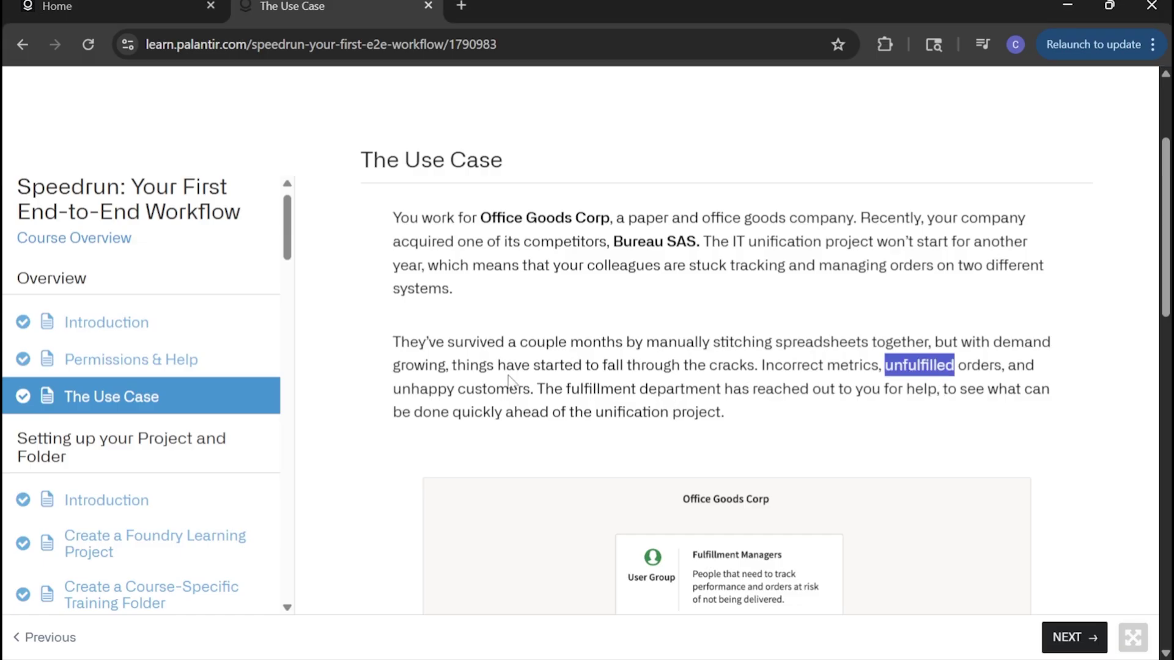
{"action": "double_click", "coordinate": [428, 391]}
Step: Scroll up and down through The Use Case page and its workflow diagram
{"action": "scroll", "coordinate": [826, 294], "scroll_direction": "down", "scroll_amount": 5}
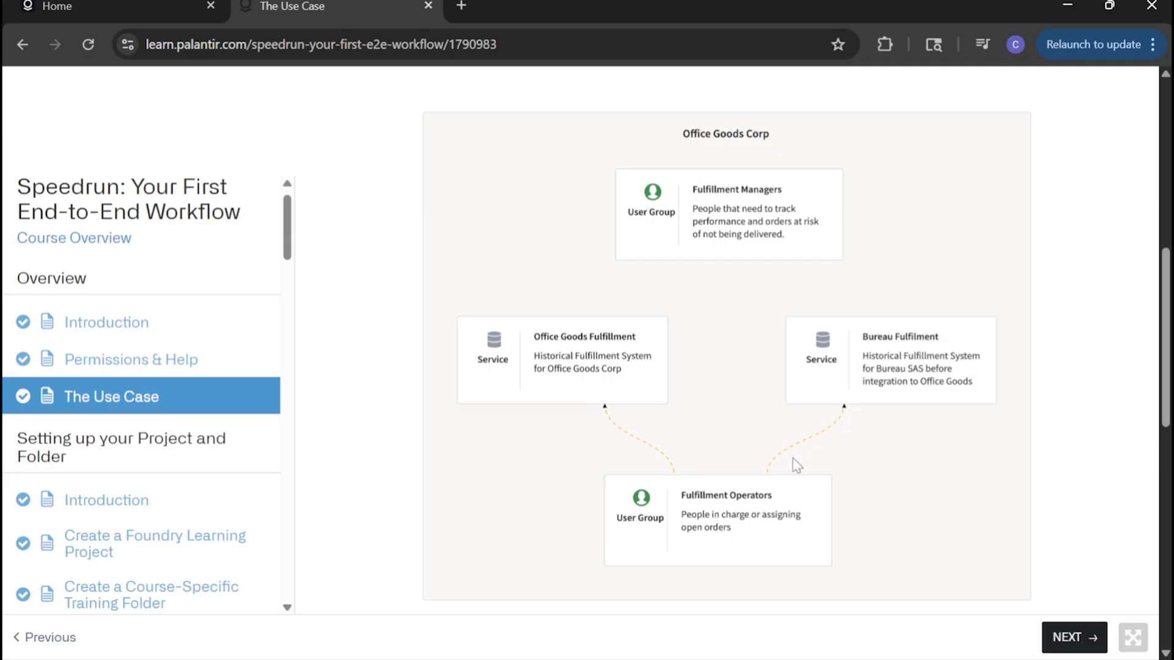
{"action": "scroll", "coordinate": [793, 458], "scroll_direction": "down", "scroll_amount": 7}
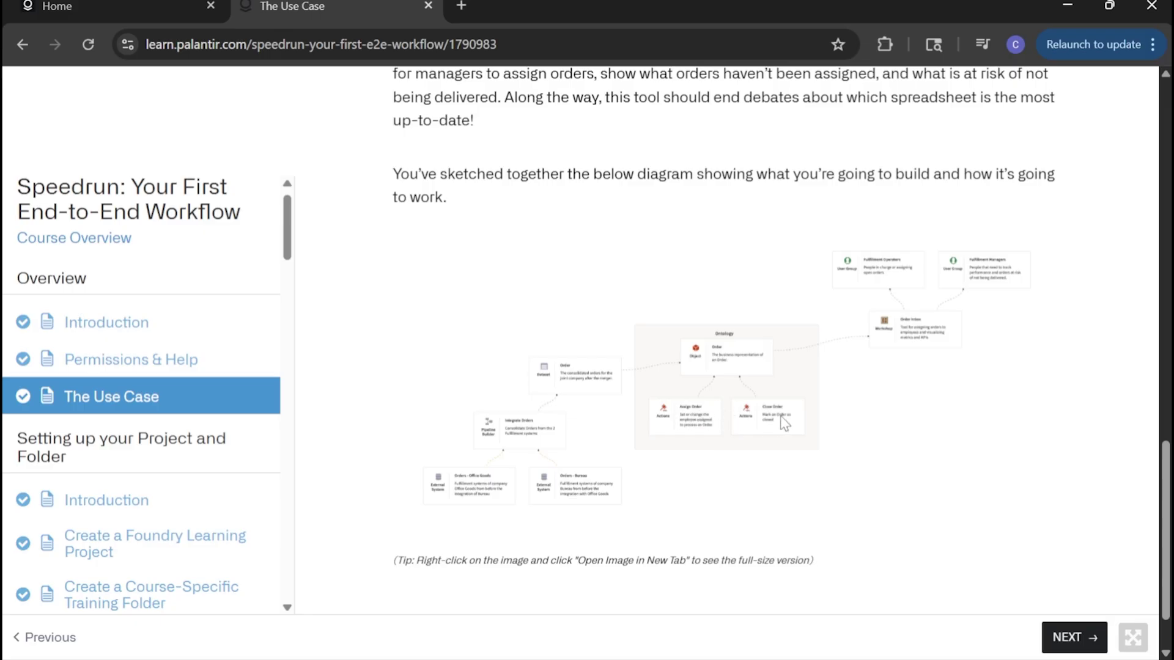
{"action": "scroll", "coordinate": [881, 409], "scroll_direction": "up", "scroll_amount": 1}
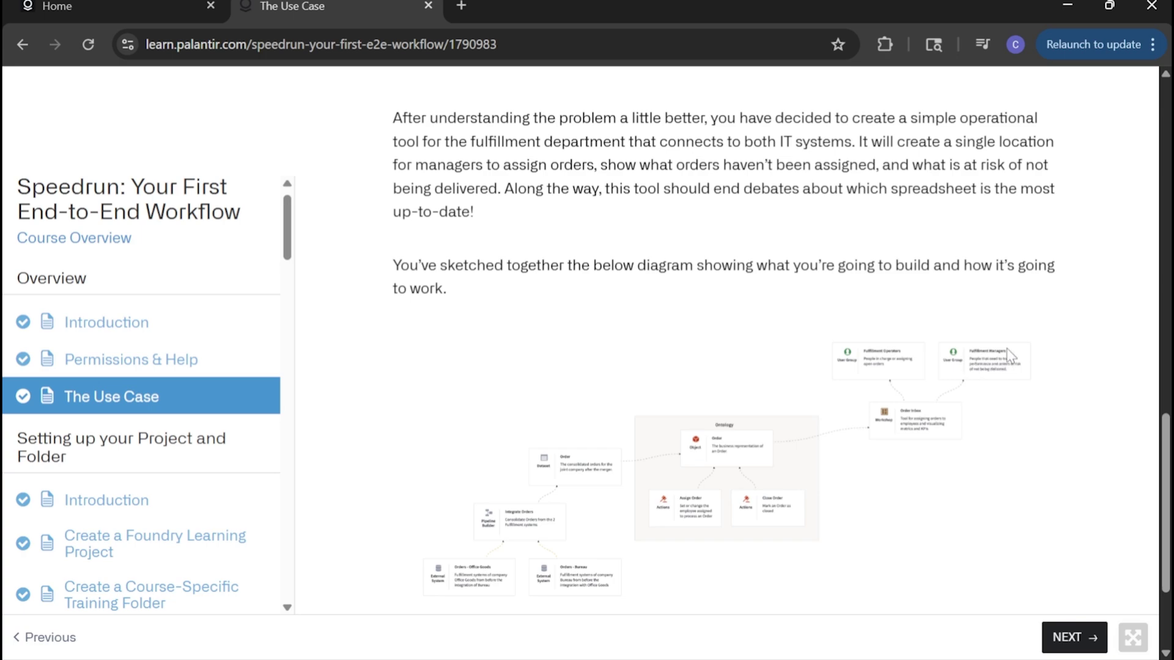
{"action": "scroll", "coordinate": [818, 331], "scroll_direction": "down", "scroll_amount": 3}
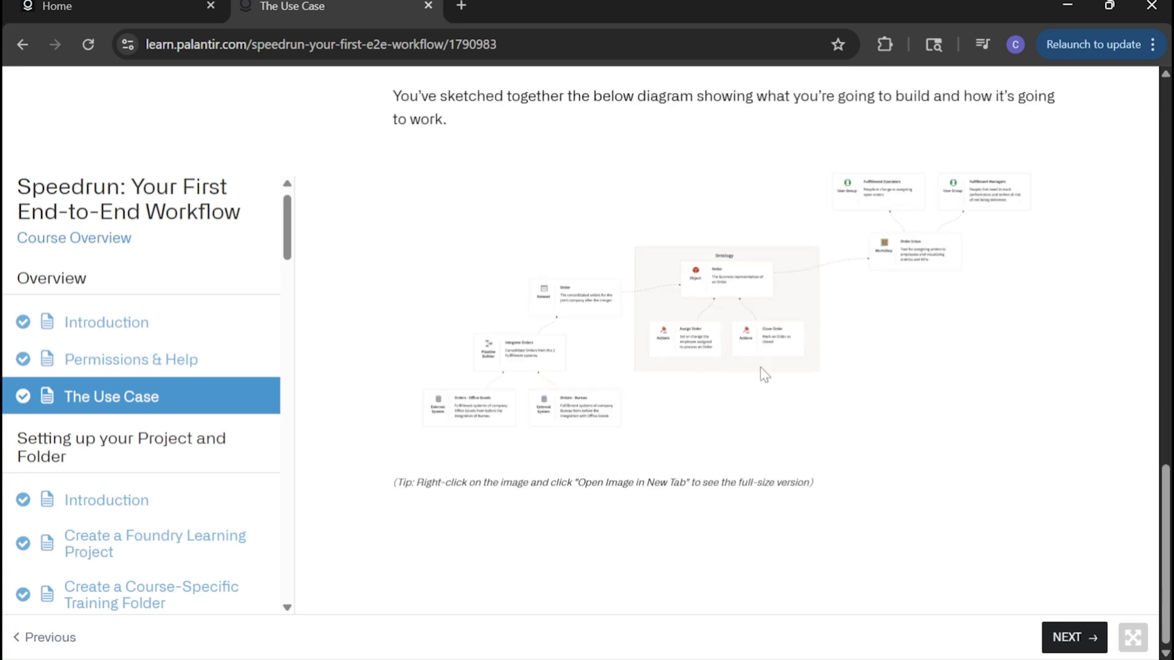
{"action": "scroll", "coordinate": [602, 412], "scroll_direction": "up", "scroll_amount": 2}
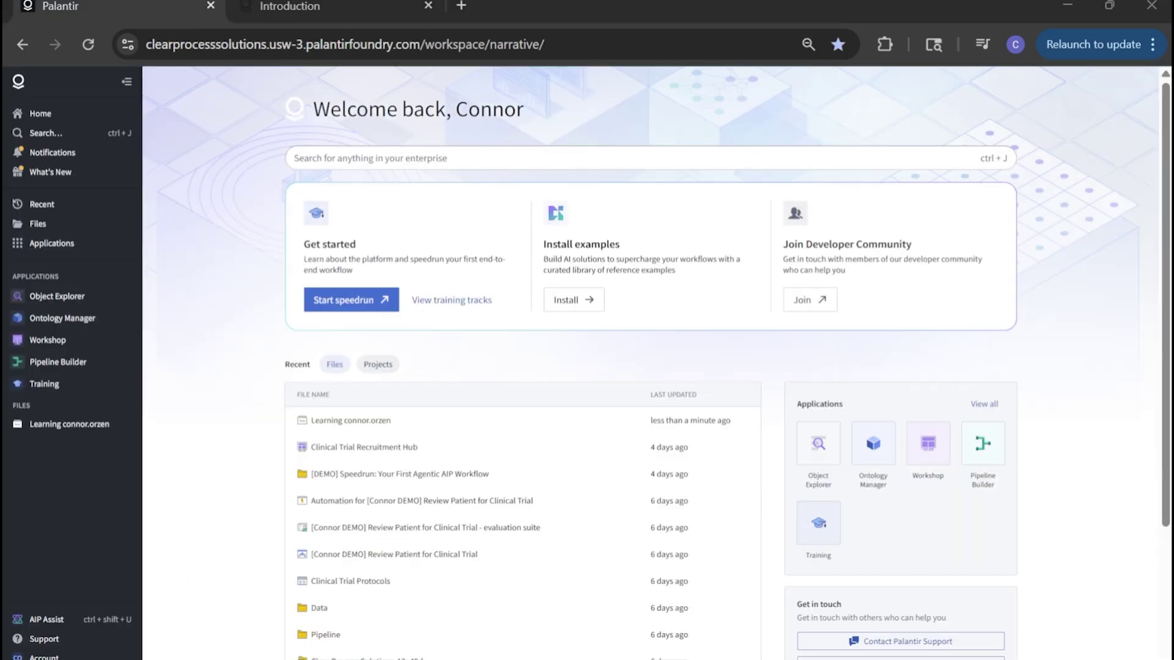
Step: Create a new folder named '[DEMO] Speedrun: Your First End to End Workflow' in the learning project
{"action": "left_click", "coordinate": [37, 224]}
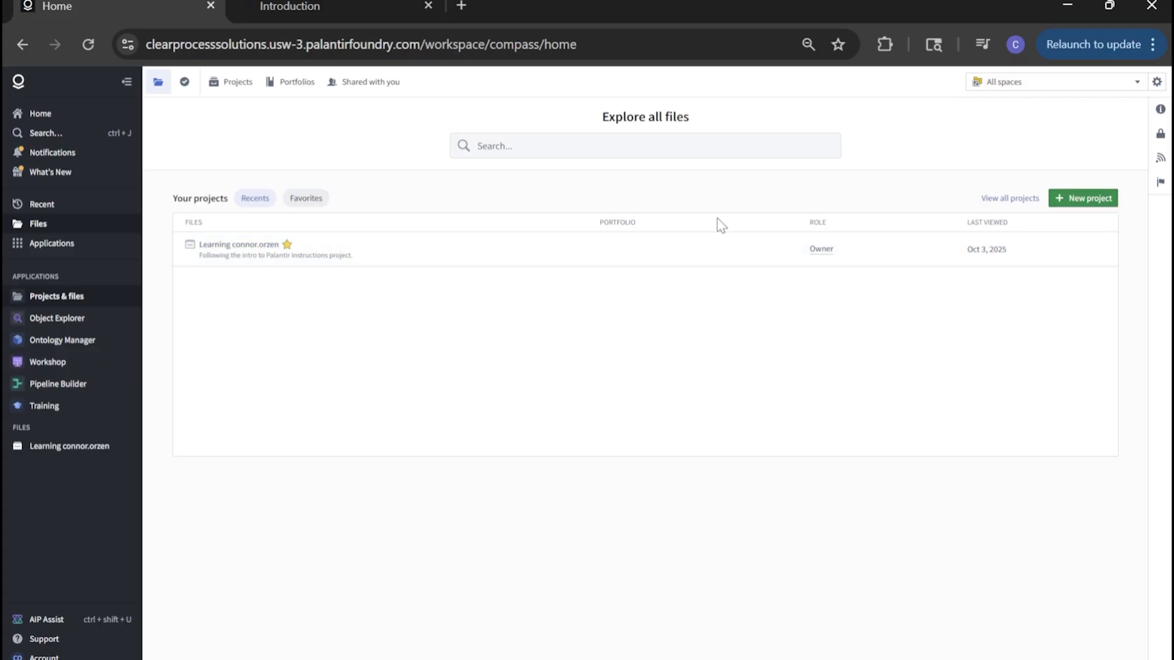
{"action": "left_click", "coordinate": [612, 248]}
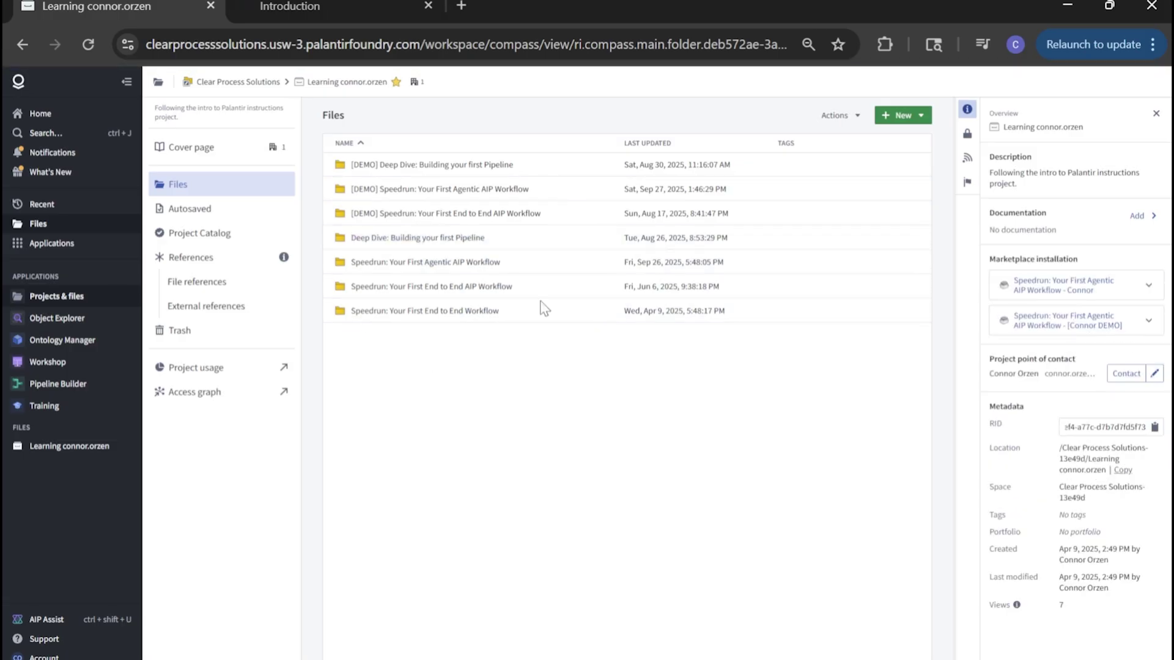
{"action": "left_click", "coordinate": [899, 115]}
{"action": "left_click", "coordinate": [885, 170]}
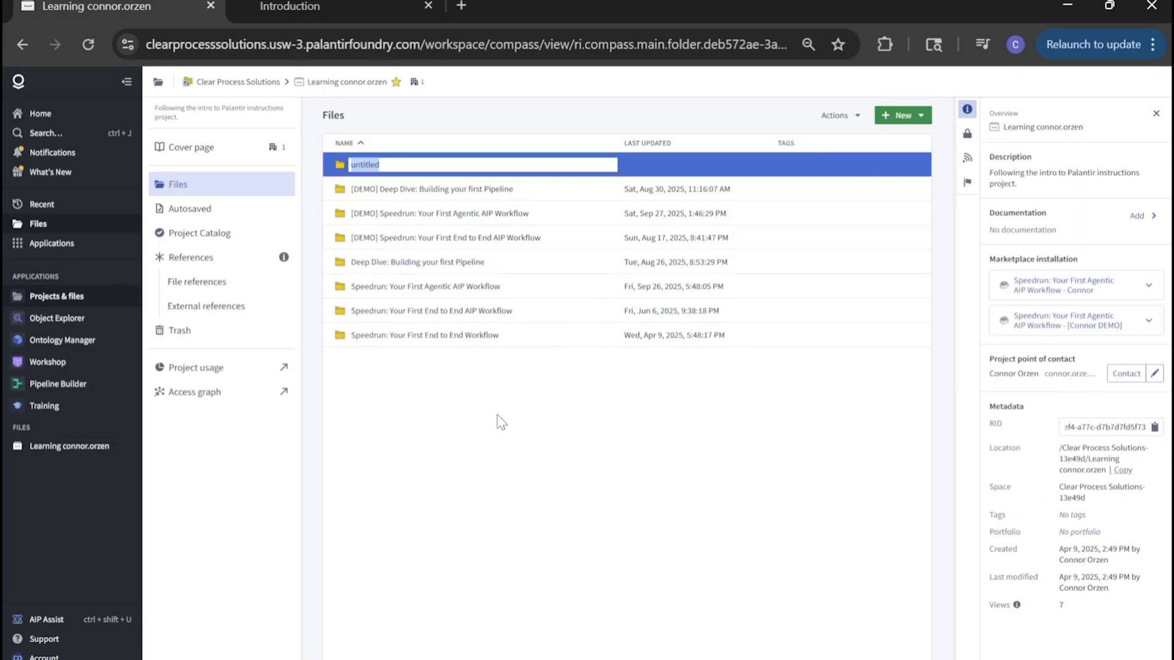
{"action": "type", "text": "Speedrun: Your First End to End Workflow"}
{"action": "type", "text": "[DEMO]"}
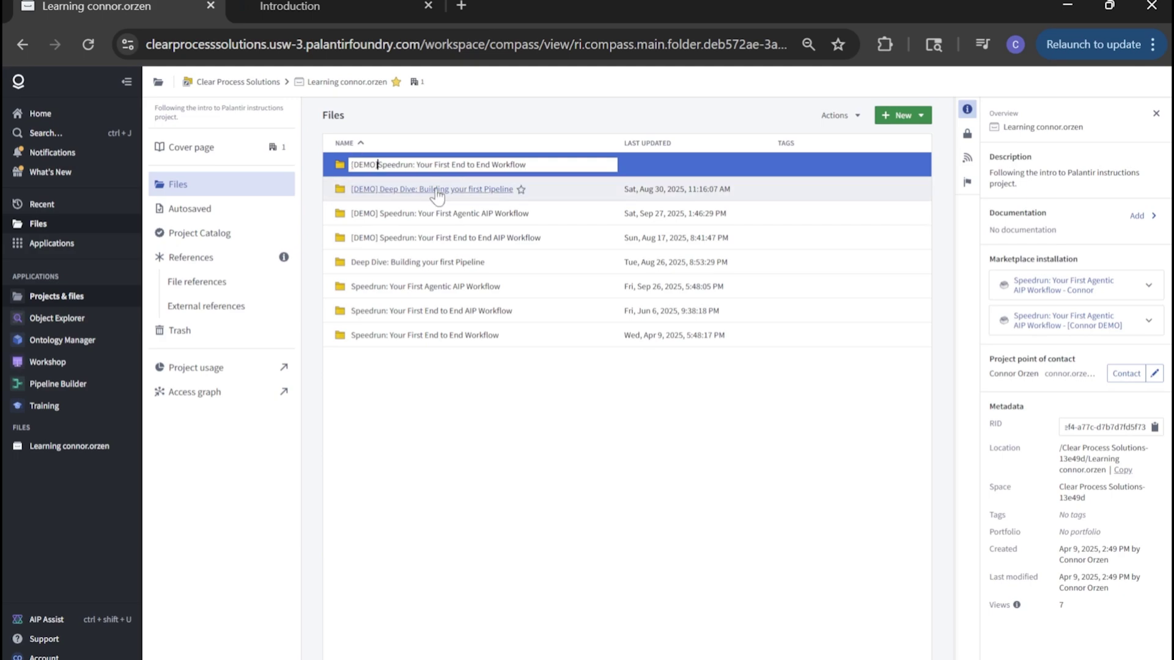
{"action": "key", "text": "Return"}
Step: Star the new folder, open it, and highlight 'Ingestion' in the lesson heading
{"action": "left_click", "coordinate": [535, 239]}
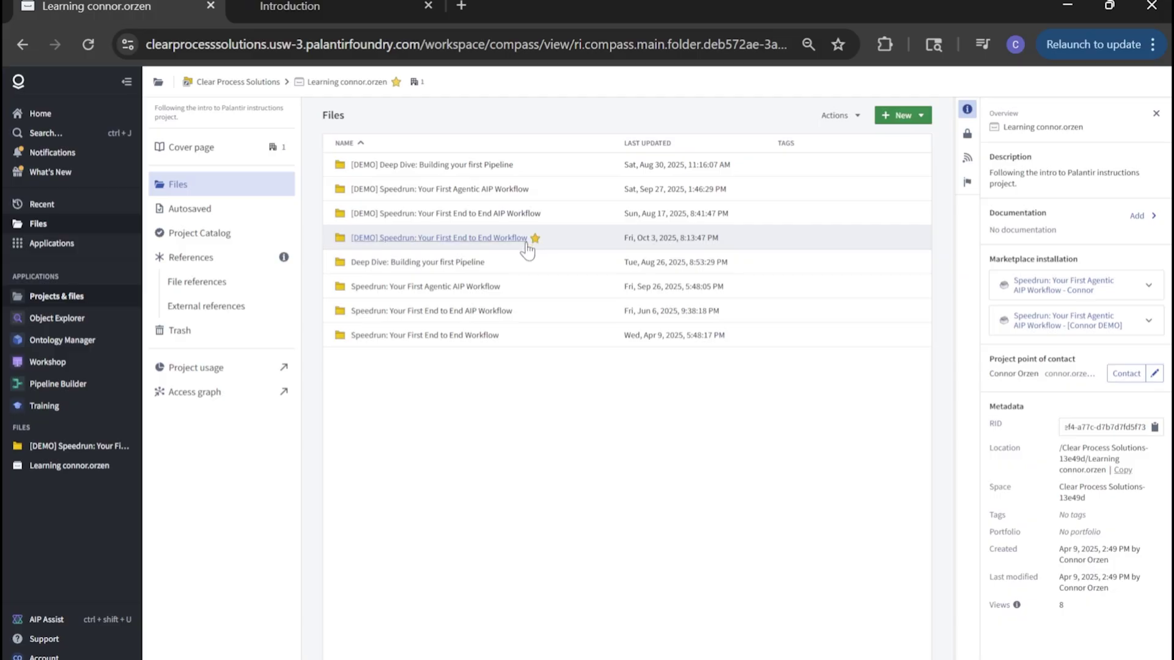
{"action": "mouse_move", "coordinate": [92, 457]}
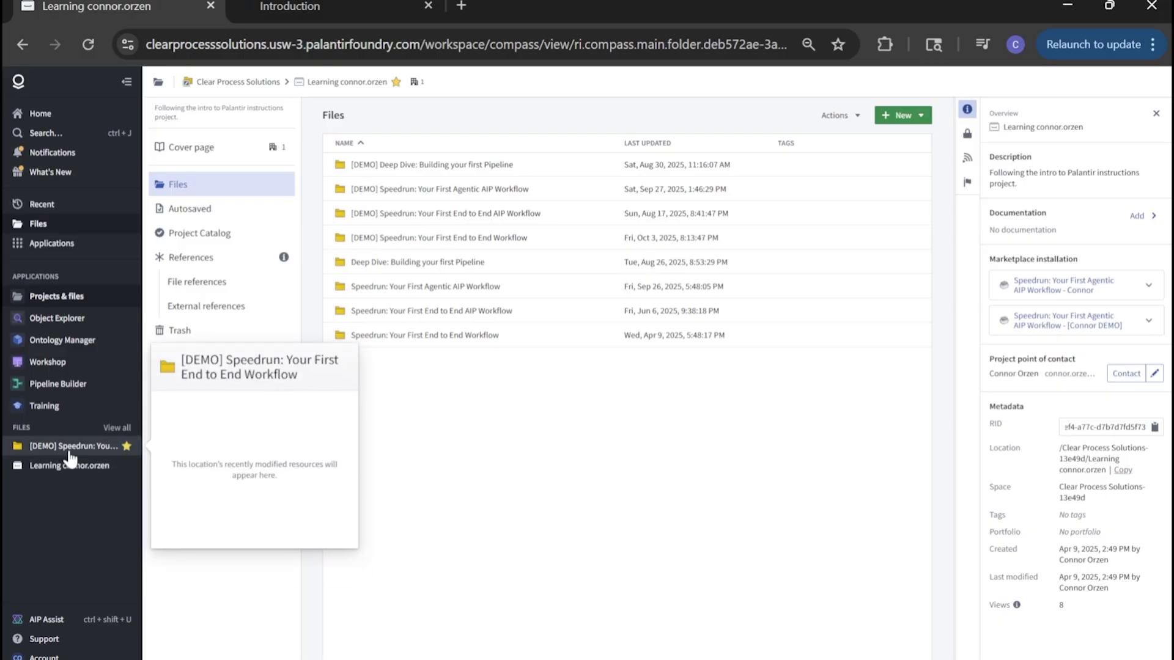
{"action": "left_click", "coordinate": [69, 451]}
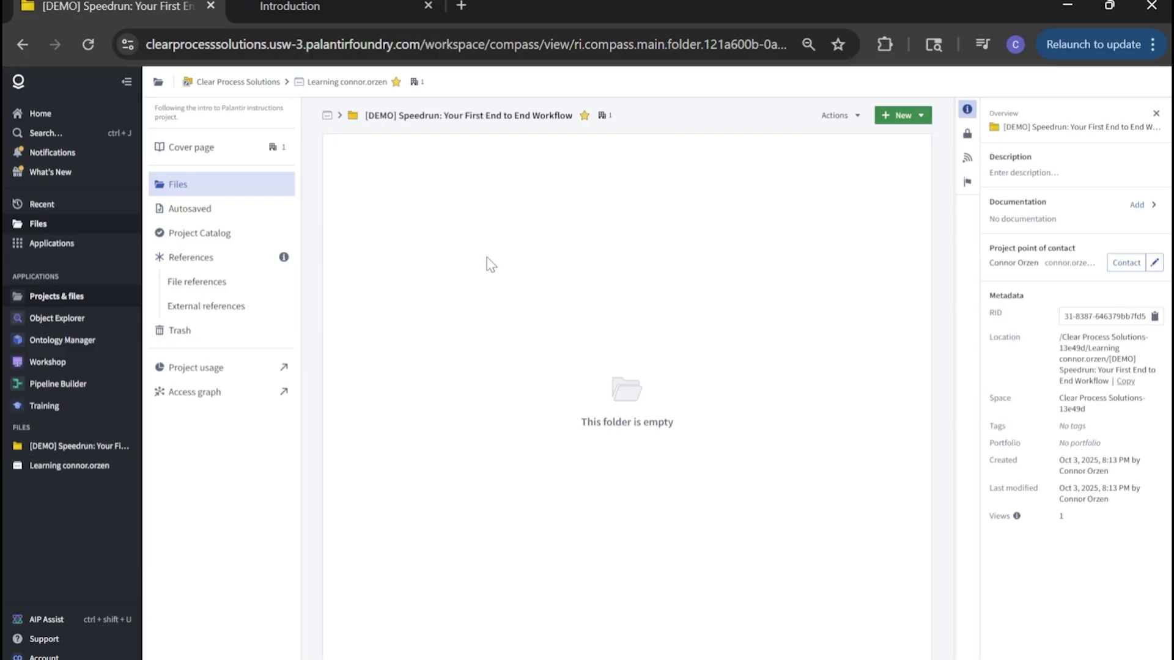
{"action": "left_click", "coordinate": [357, 10]}
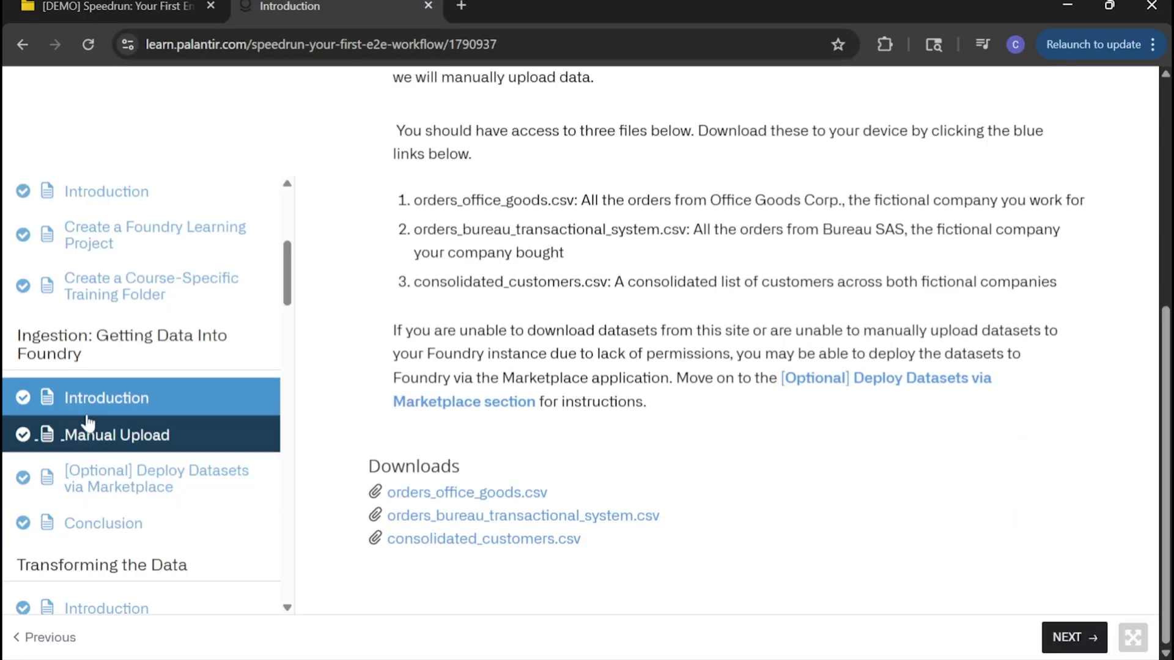
{"action": "double_click", "coordinate": [69, 342]}
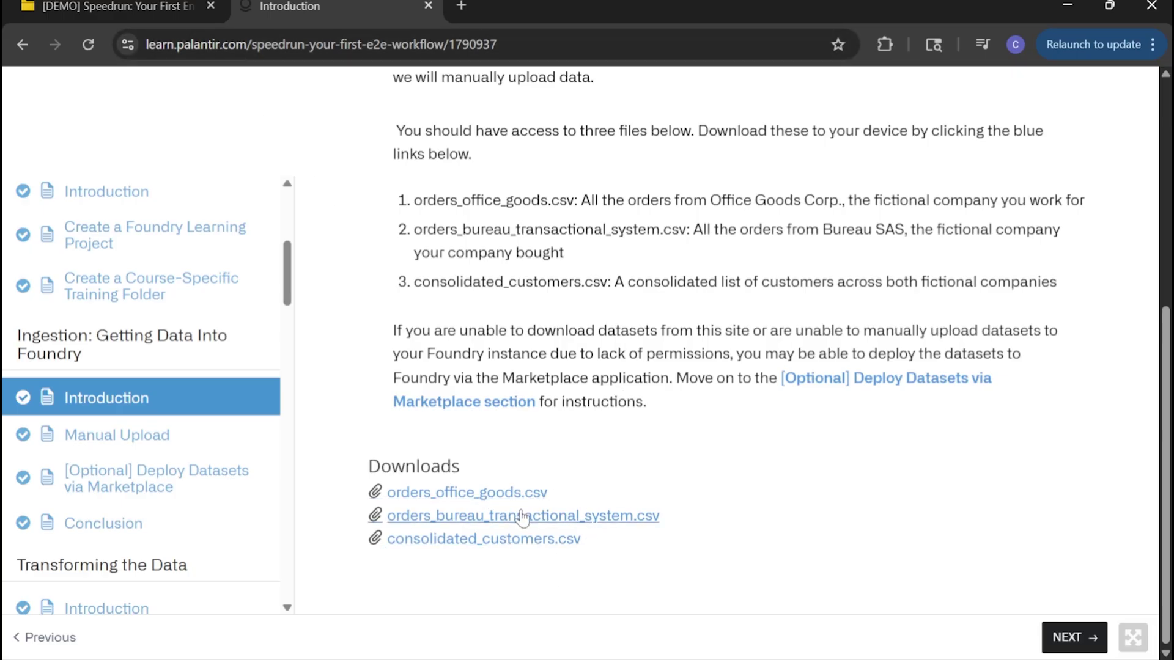
Step: Back in the Foundry folder, quick-search the platform for 'market' with Ctrl+J
{"action": "left_click", "coordinate": [144, 19]}
{"action": "left_click", "coordinate": [898, 116]}
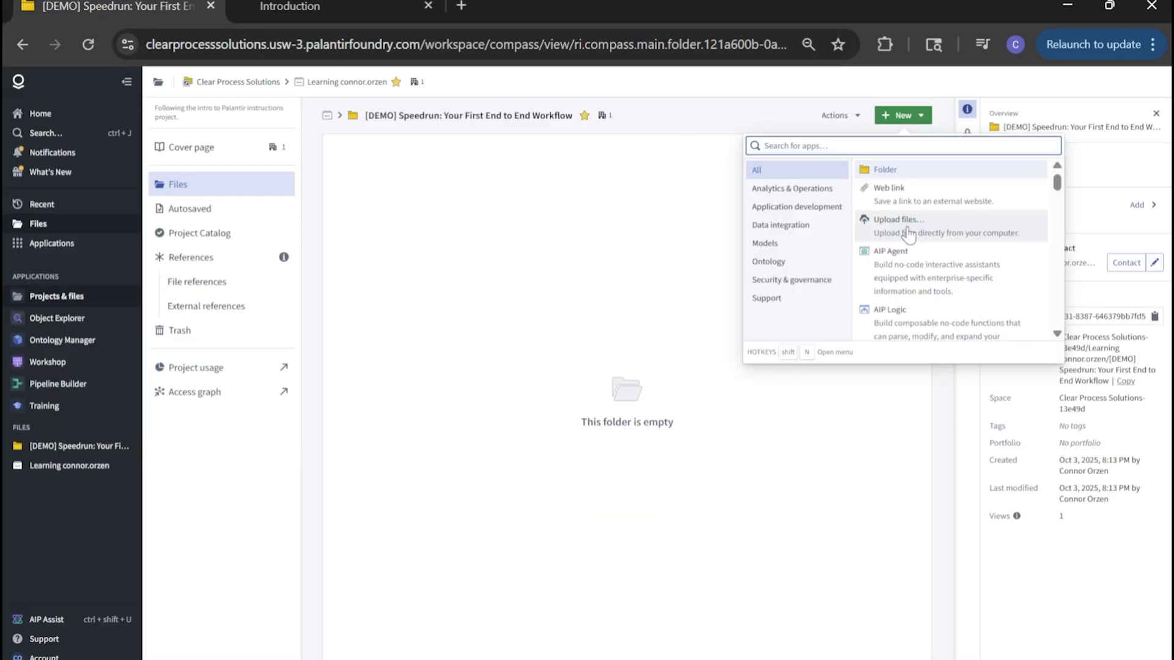
{"action": "left_click", "coordinate": [665, 251]}
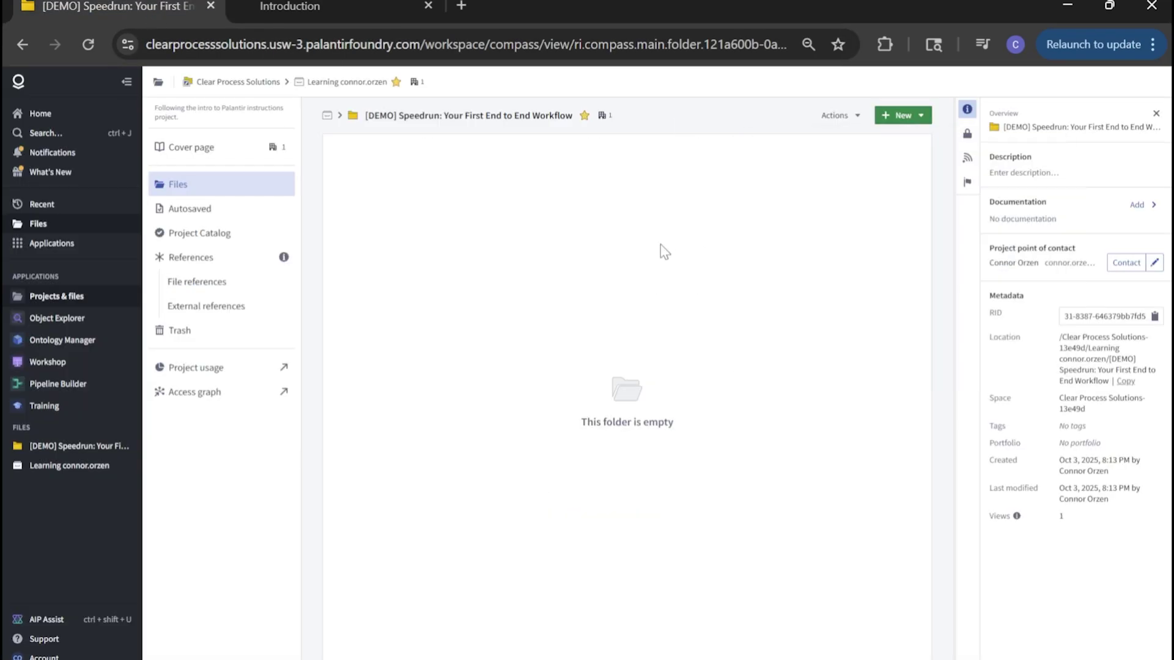
{"action": "key", "text": "ctrl+j"}
{"action": "type", "text": "mar"}
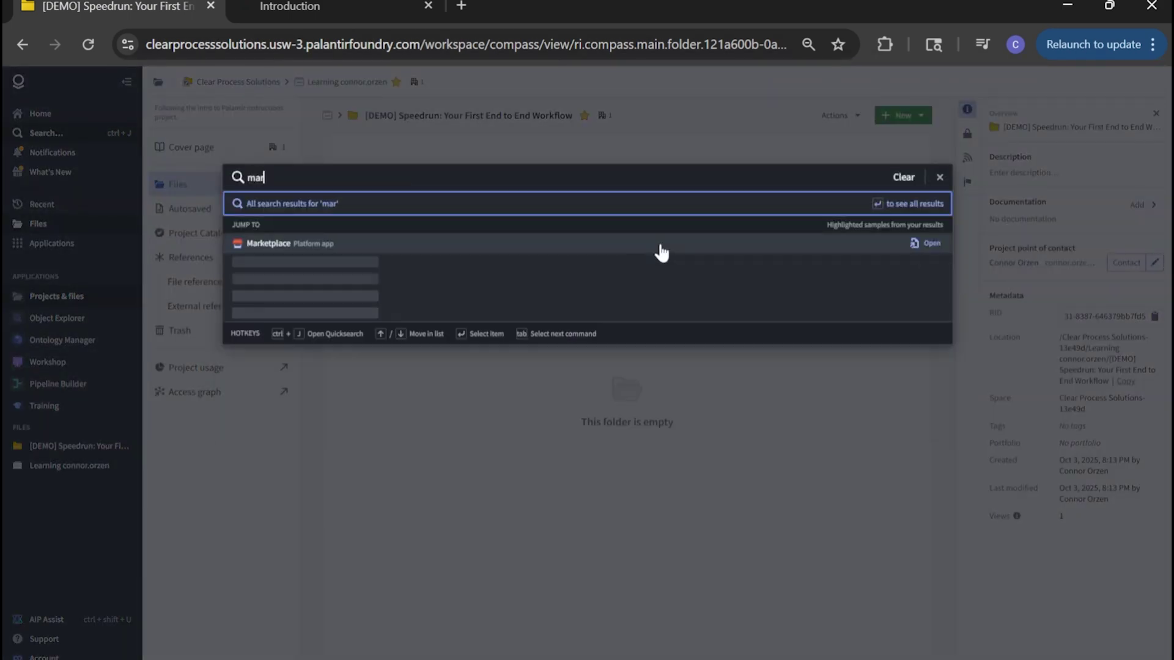
{"action": "type", "text": "ket"}
Step: Find and open the Speedrun: Your First End-to-End Workflow product in Marketplace
{"action": "left_click", "coordinate": [433, 243]}
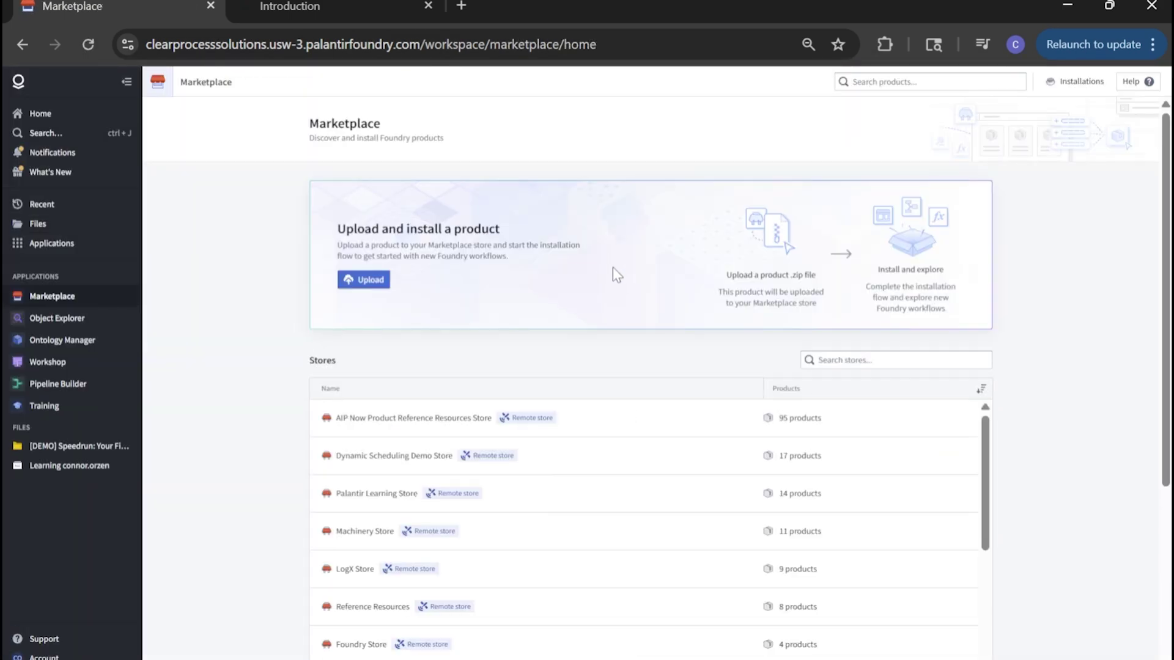
{"action": "left_click", "coordinate": [932, 77]}
{"action": "type", "text": "speedrun"}
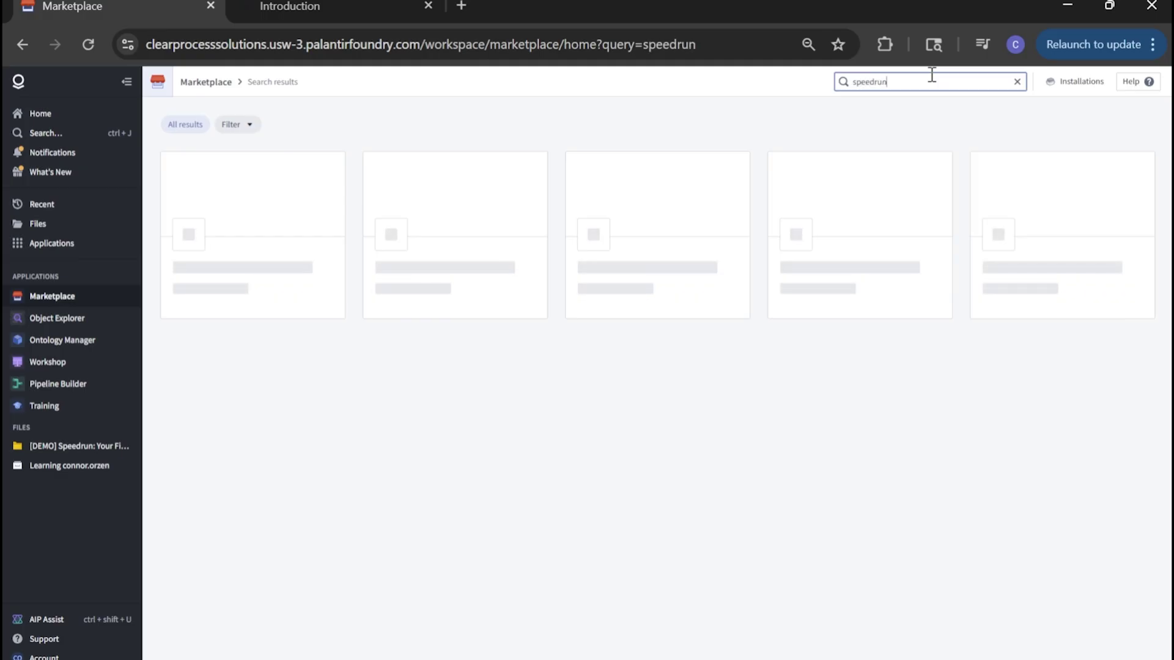
{"action": "left_click", "coordinate": [232, 515]}
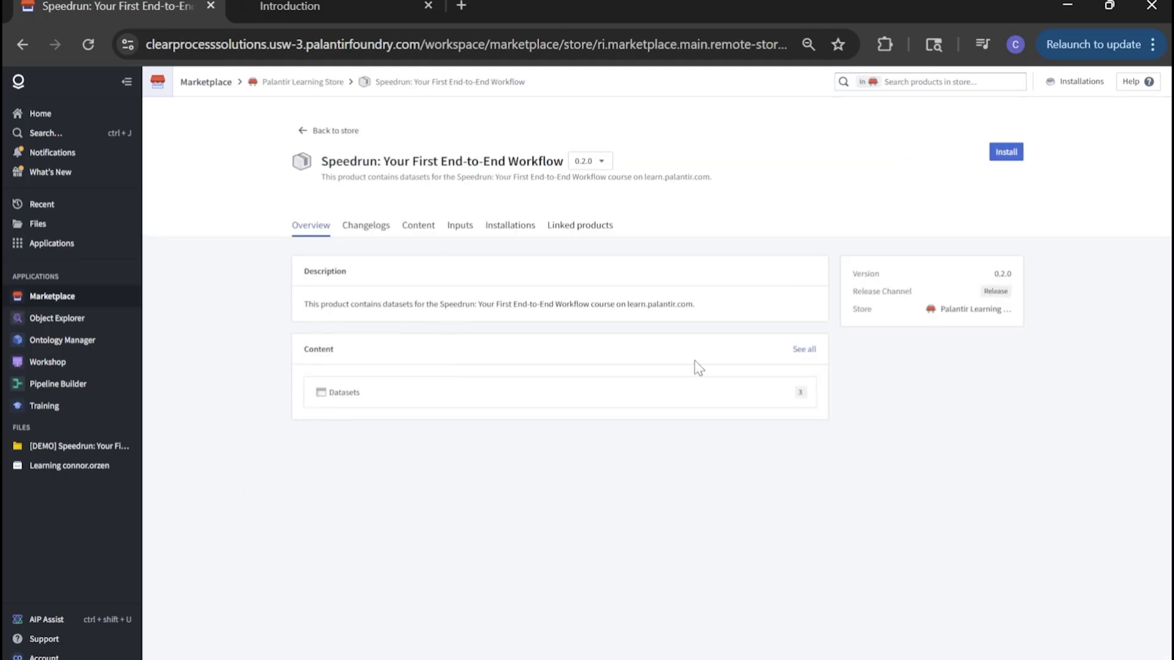
Step: Start installing it, choosing the existing [DEMO] Speedrun folder as install location
{"action": "left_click", "coordinate": [1006, 152]}
{"action": "left_click", "coordinate": [586, 393]}
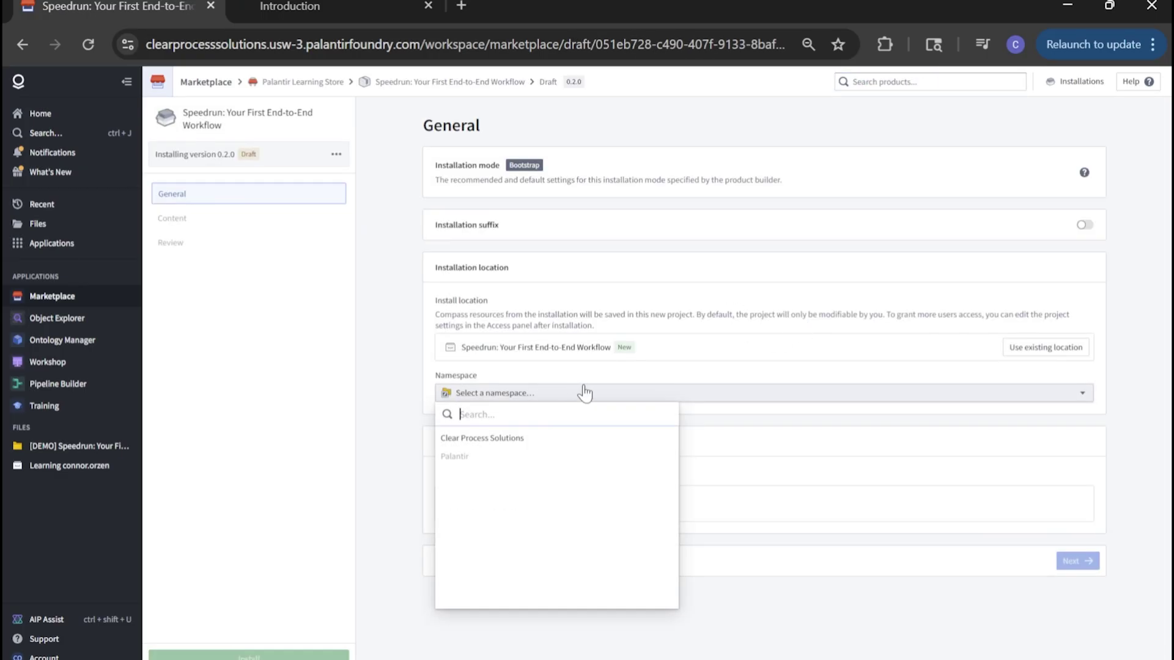
{"action": "left_click", "coordinate": [586, 392]}
{"action": "left_click", "coordinate": [1046, 347]}
{"action": "left_click", "coordinate": [658, 374]}
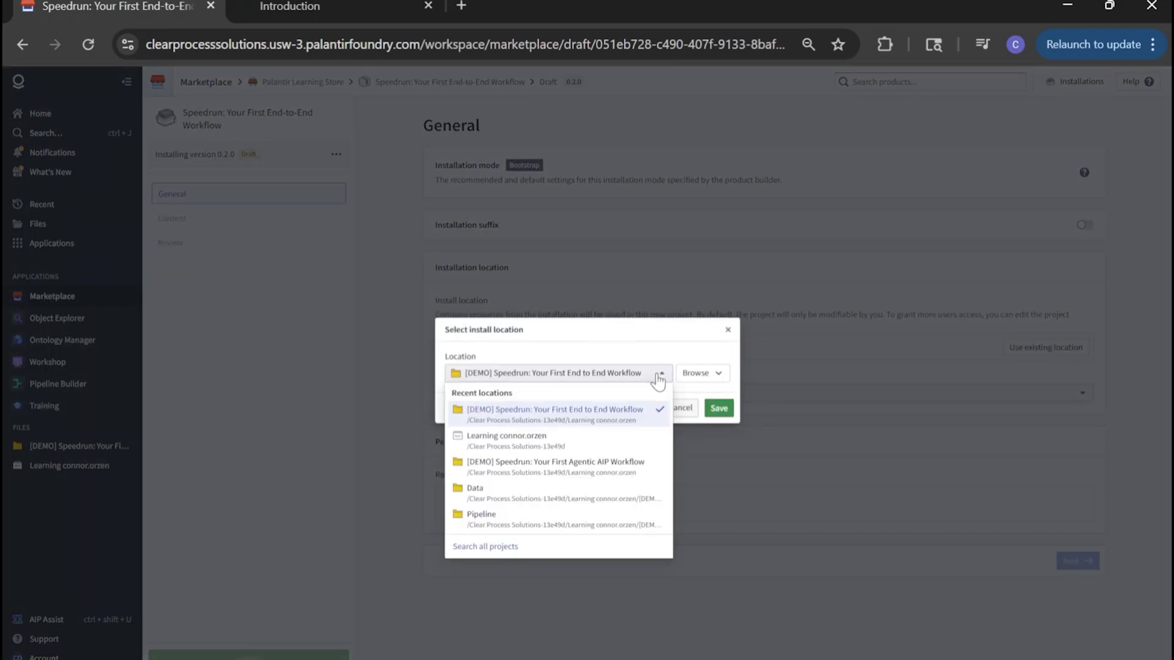
{"action": "left_click", "coordinate": [659, 376]}
{"action": "left_click", "coordinate": [725, 407]}
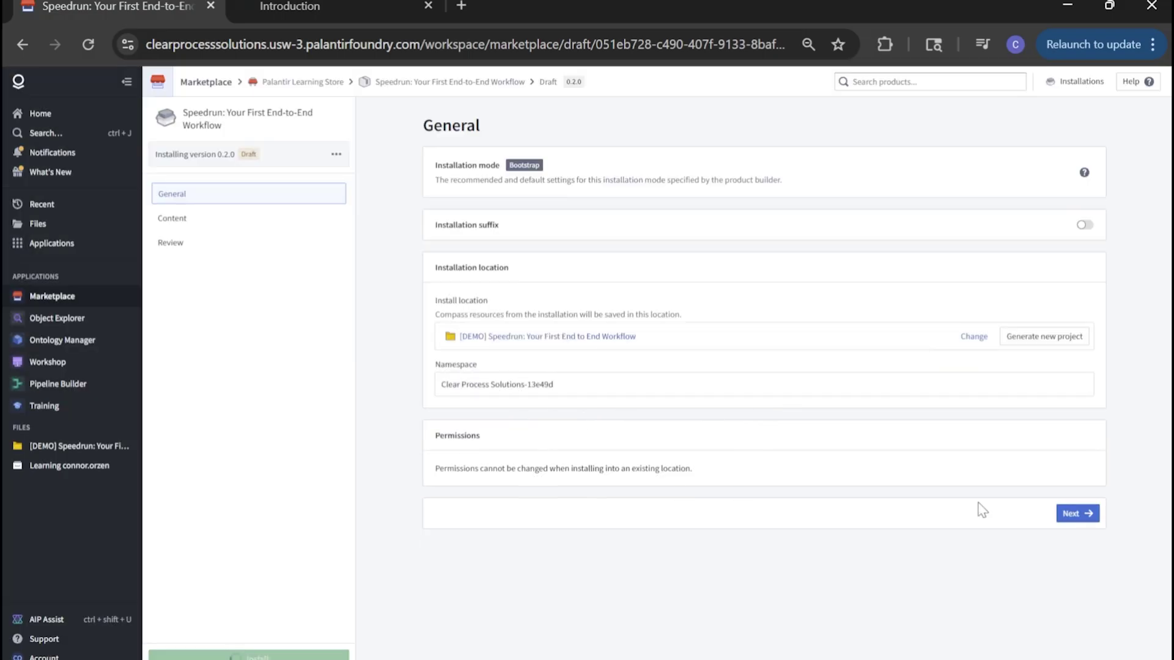
Step: Install the product's three course datasets and open its installed Location folder
{"action": "left_click", "coordinate": [1077, 513]}
{"action": "left_click", "coordinate": [1077, 330]}
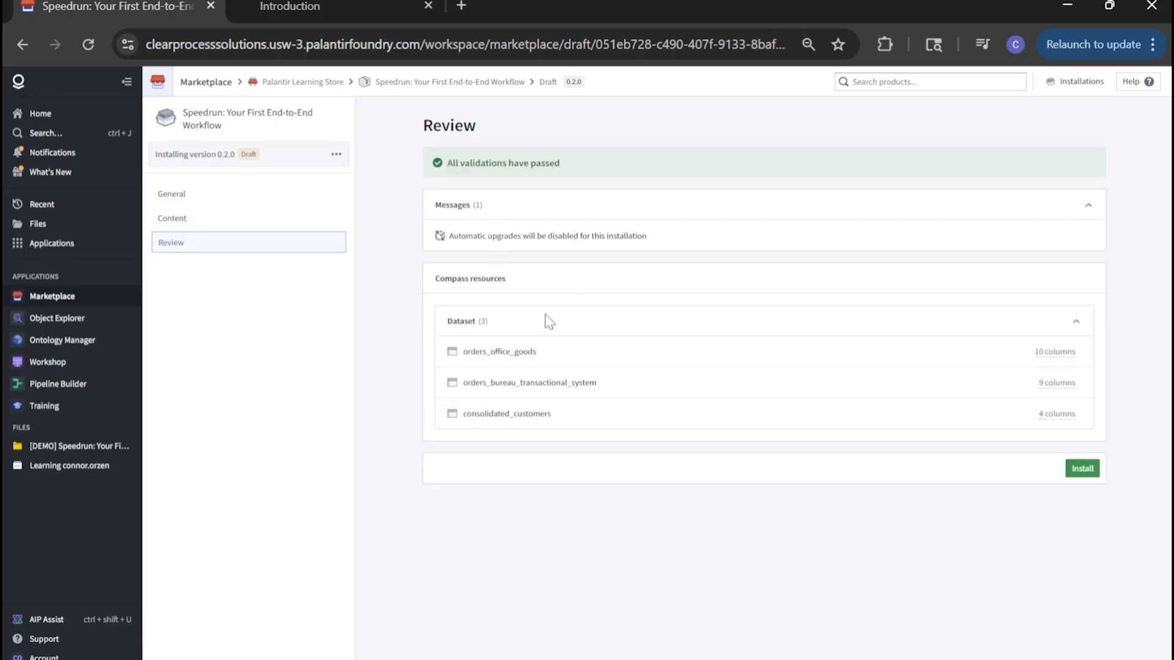
{"action": "left_click", "coordinate": [1083, 469]}
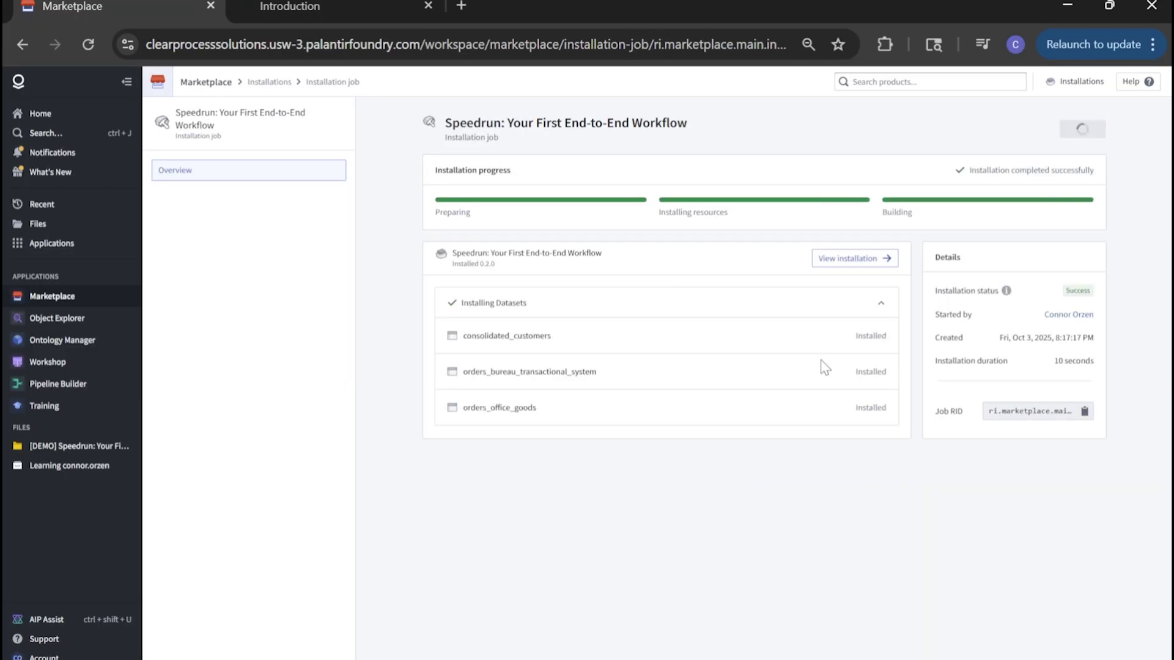
{"action": "left_click", "coordinate": [868, 260]}
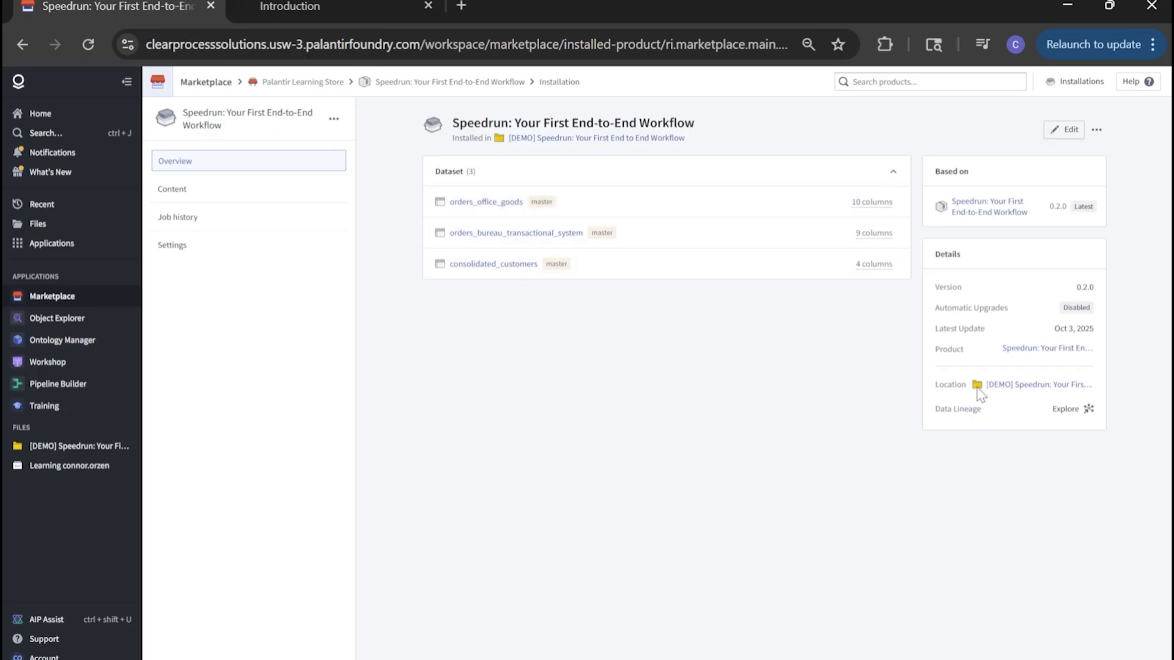
{"action": "left_click", "coordinate": [1021, 385]}
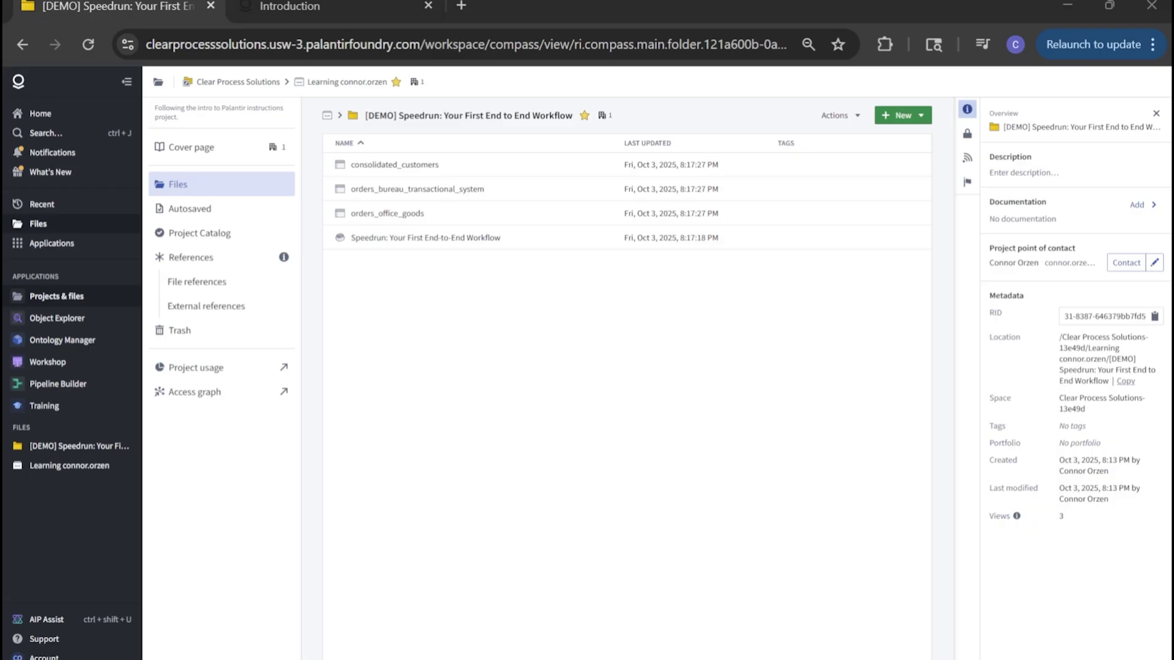
Step: Switch to the course tab to reach the 'Create a new Pipeline and add data' lesson
{"action": "key", "text": "ctrl+Tab"}
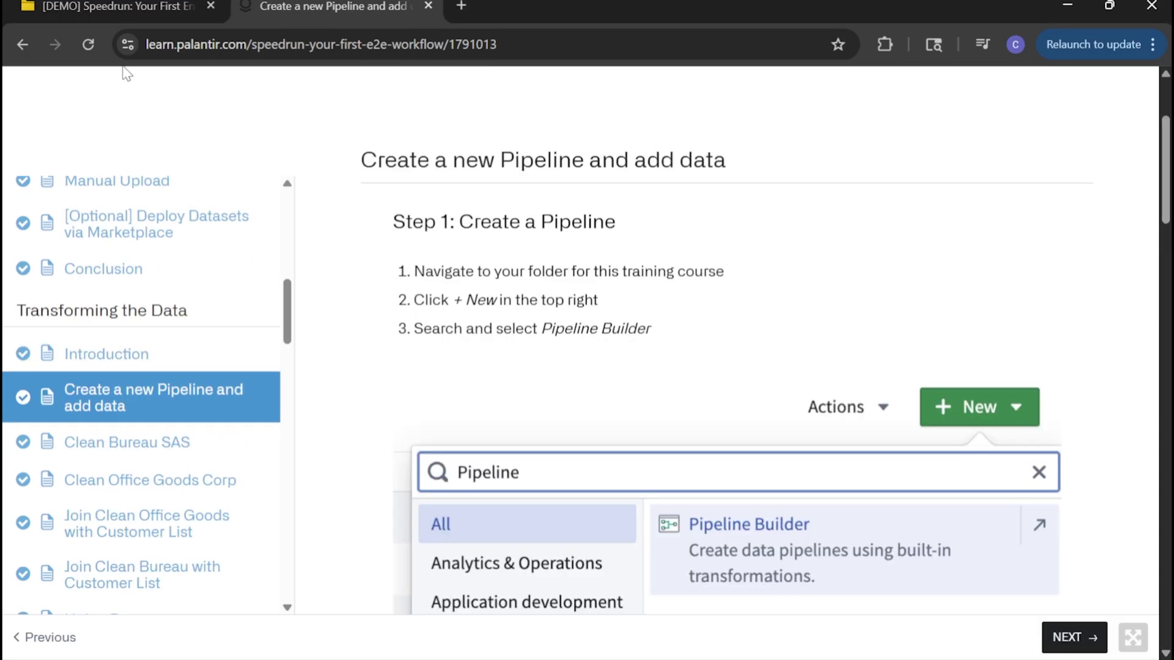
Step: Create a Batch Pipeline Builder pipeline named 'Orders Pipeline' in the training project folder
{"action": "left_click", "coordinate": [105, 4]}
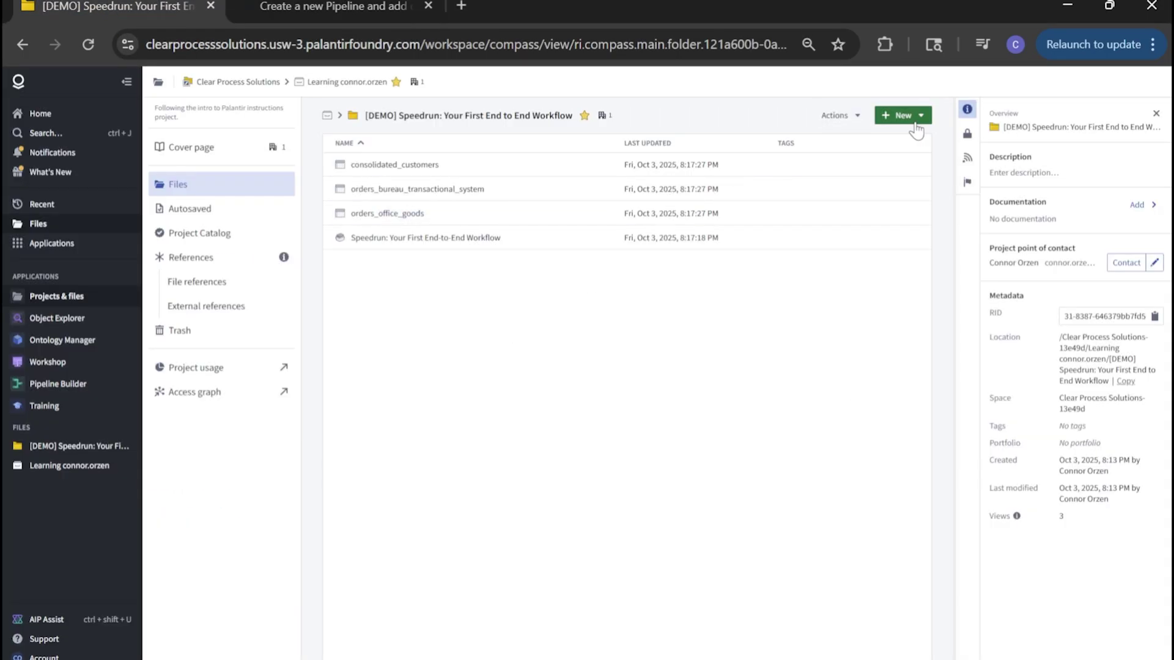
{"action": "left_click", "coordinate": [898, 115]}
{"action": "type", "text": "pipe"}
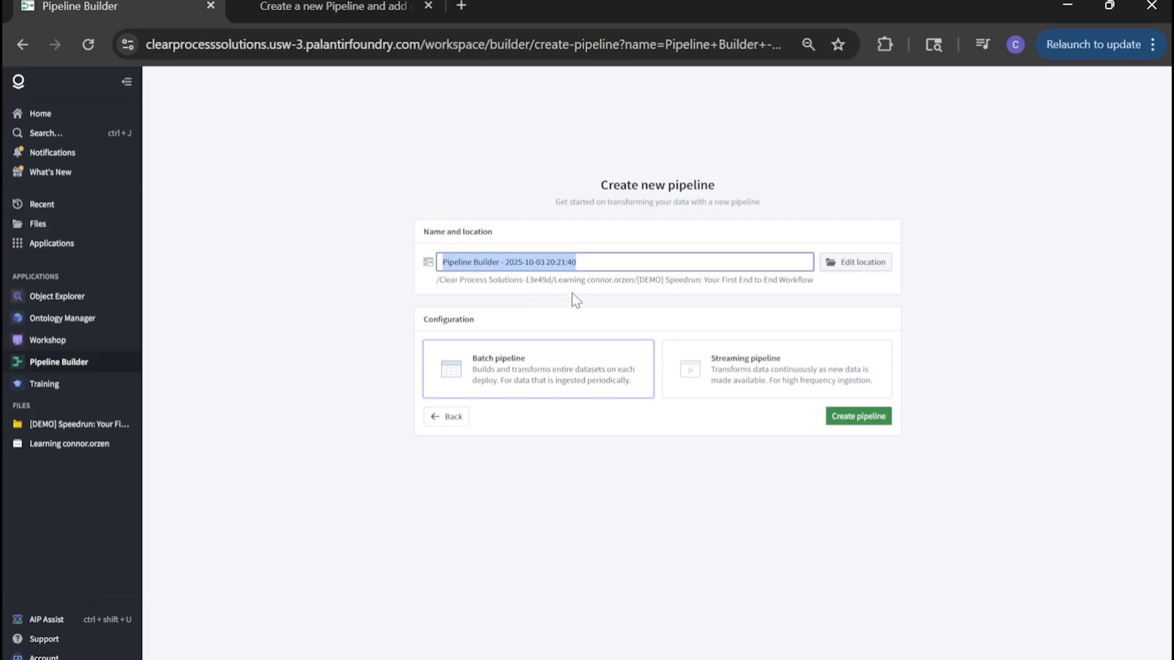
{"action": "type", "text": "Orders Pipeline"}
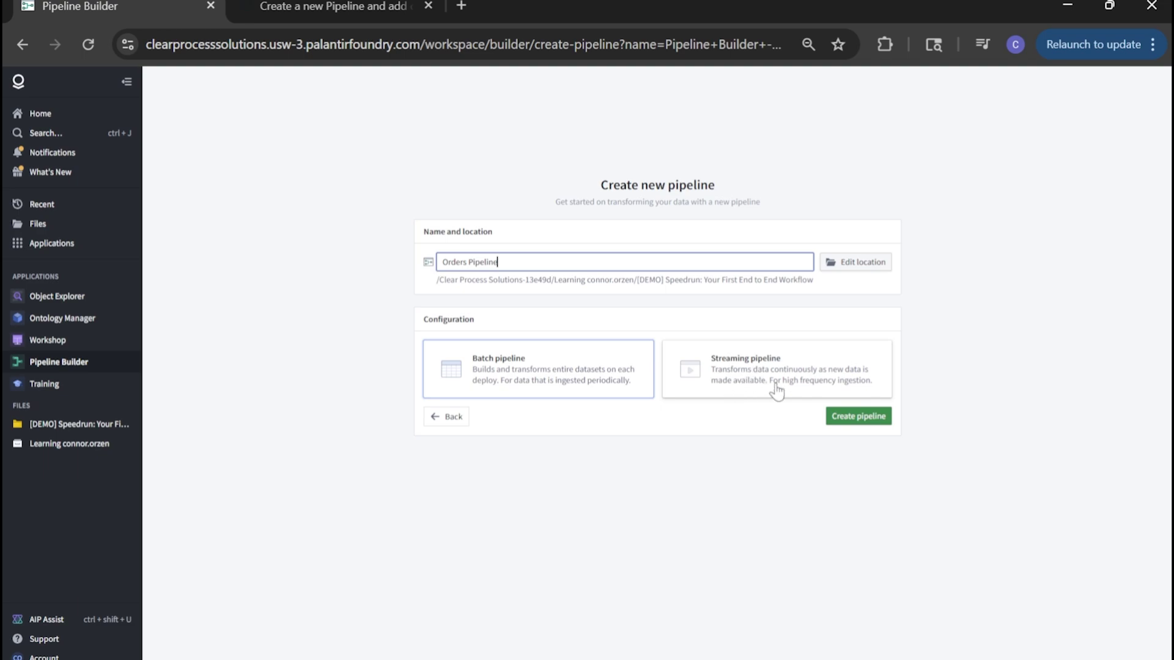
{"action": "left_click", "coordinate": [859, 416]}
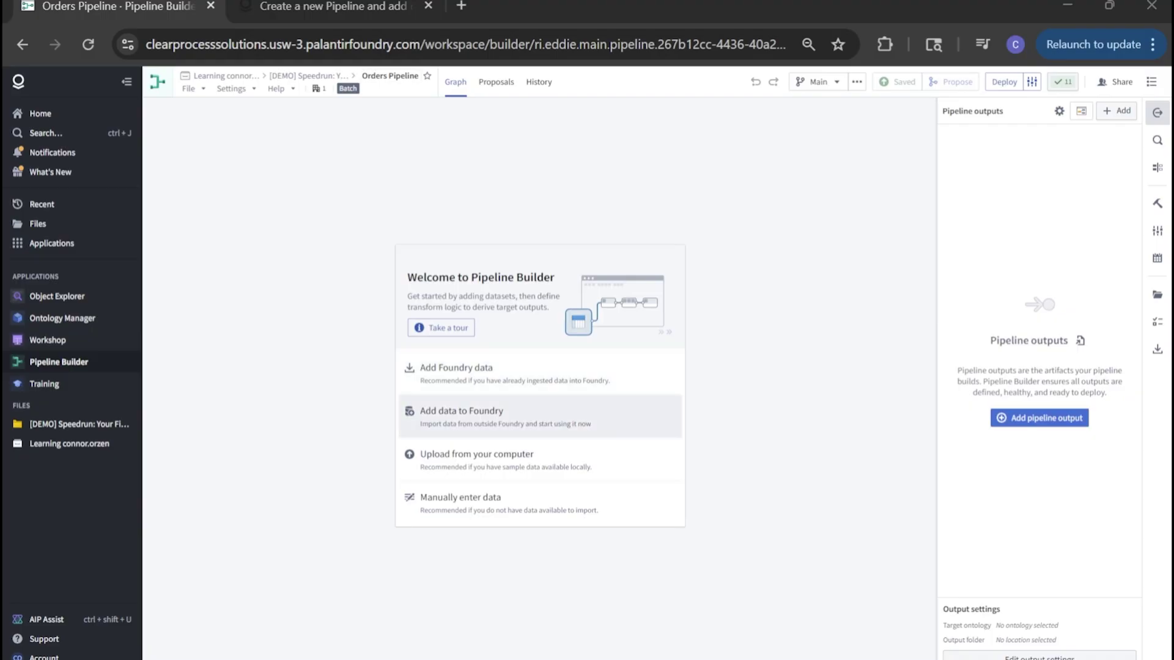
Step: Import orders_office_goods, orders_bureau_transactional_system and consolidated_customers, then preview the bureau orders
{"action": "left_click", "coordinate": [506, 382]}
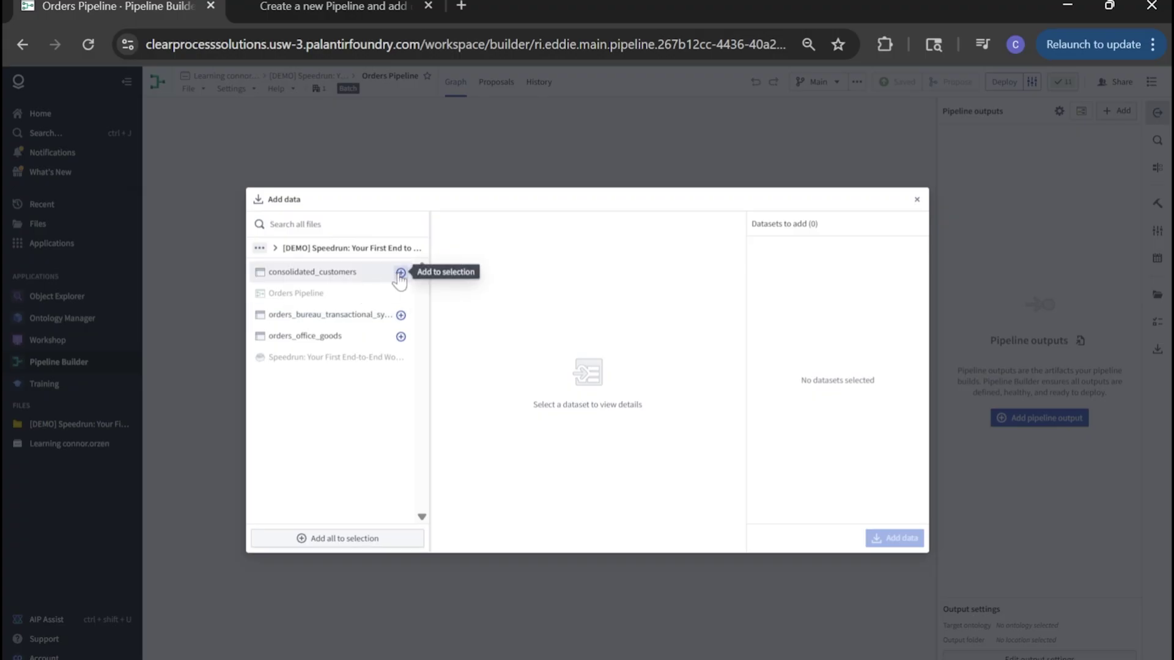
{"action": "left_click", "coordinate": [400, 337]}
{"action": "left_click", "coordinate": [400, 315]}
{"action": "left_click", "coordinate": [401, 272]}
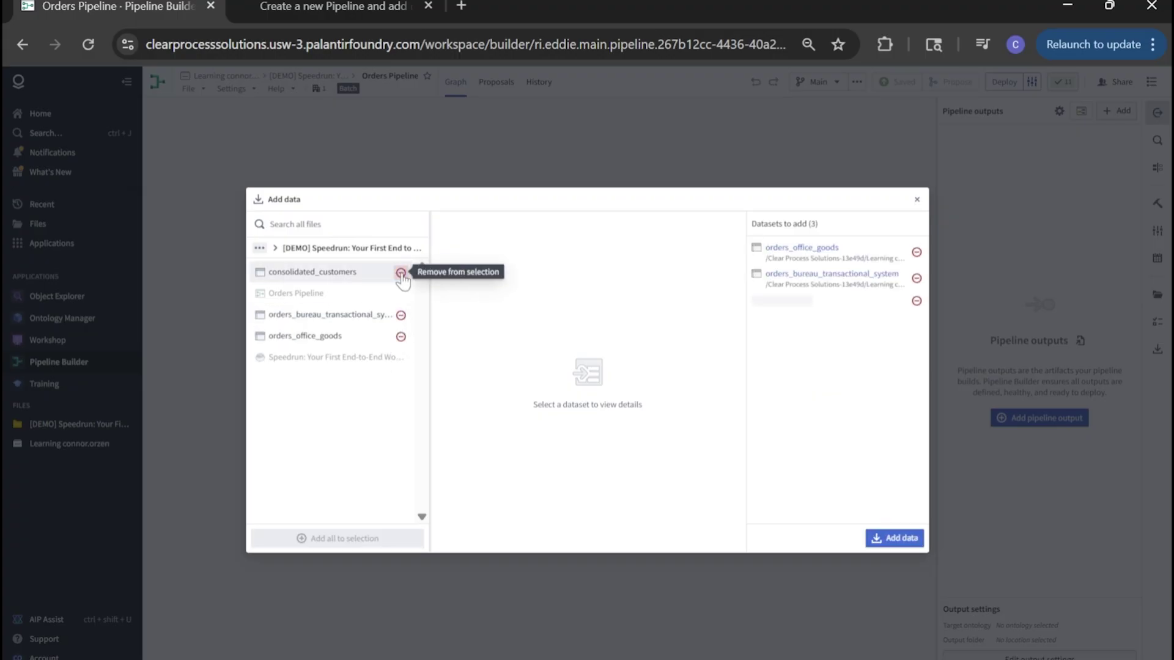
{"action": "left_click", "coordinate": [893, 538]}
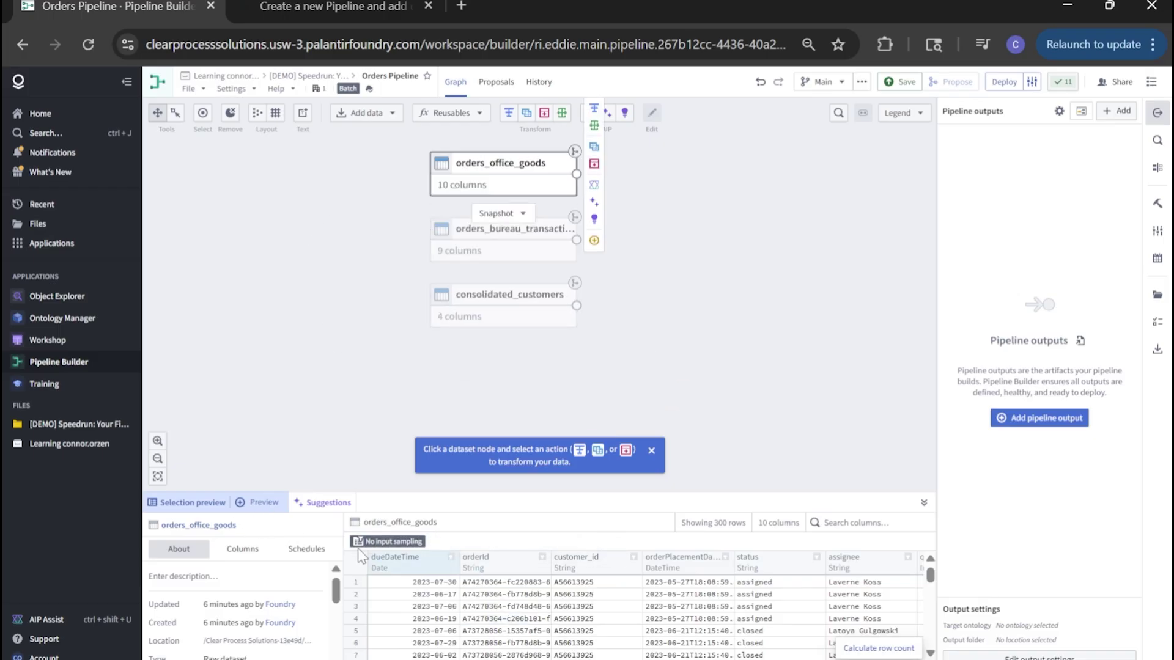
{"action": "left_click", "coordinate": [502, 251]}
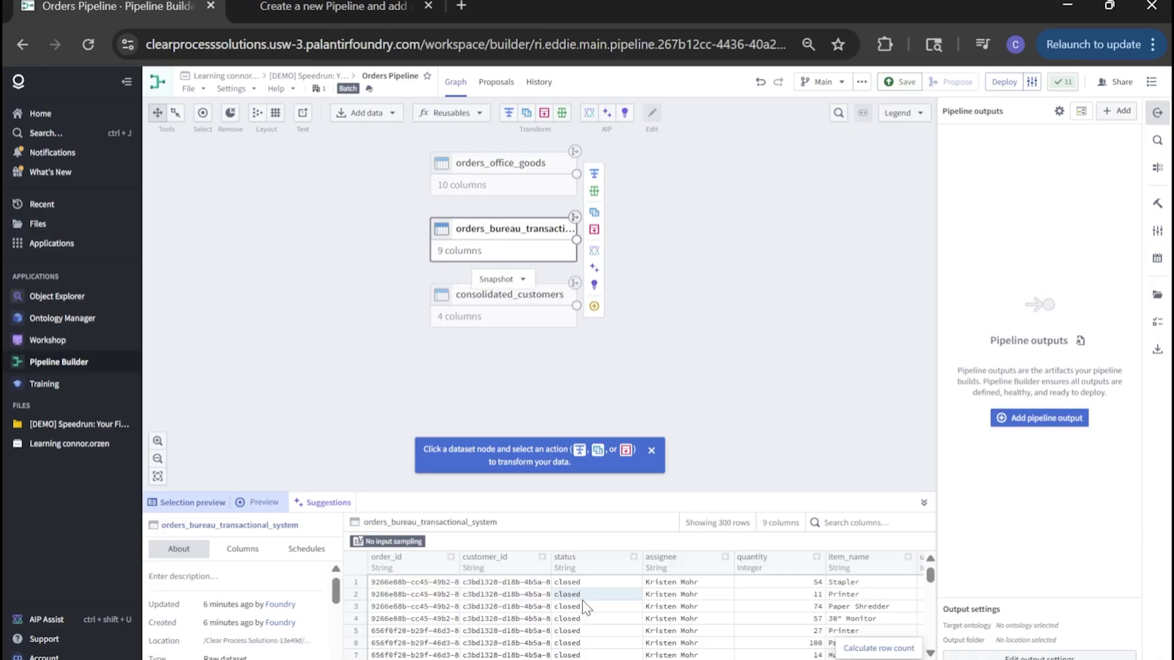
Step: Preview consolidated_customers, then return to orders_bureau_transactional_system and scroll to order_due_date
{"action": "left_click", "coordinate": [506, 328]}
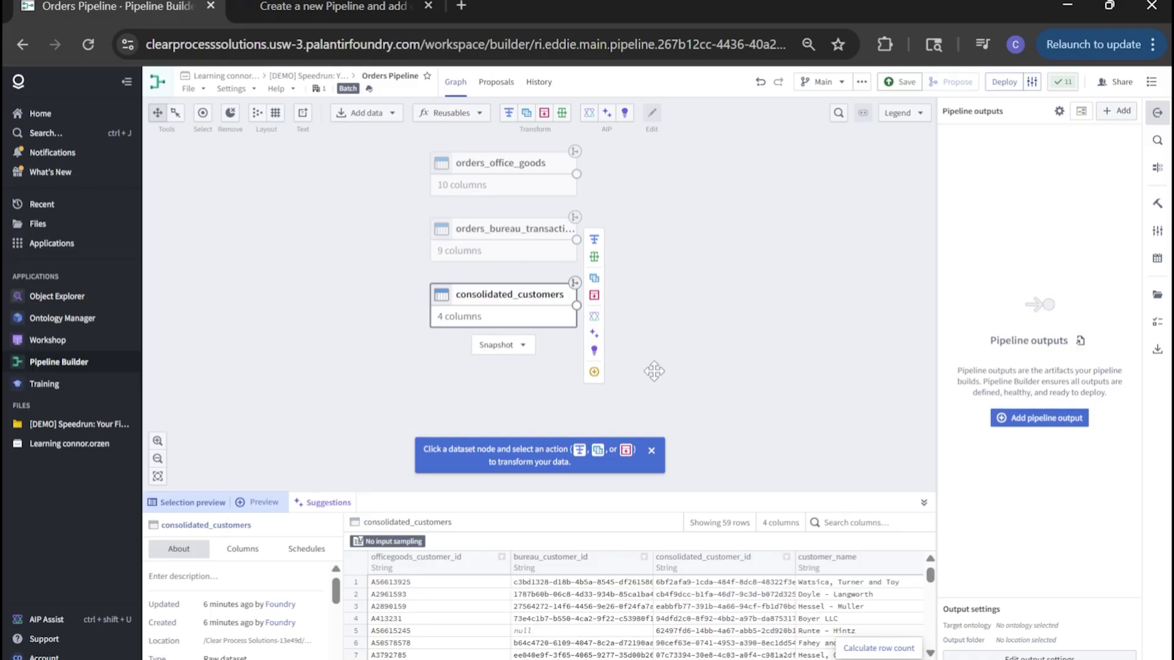
{"action": "key", "text": "Up"}
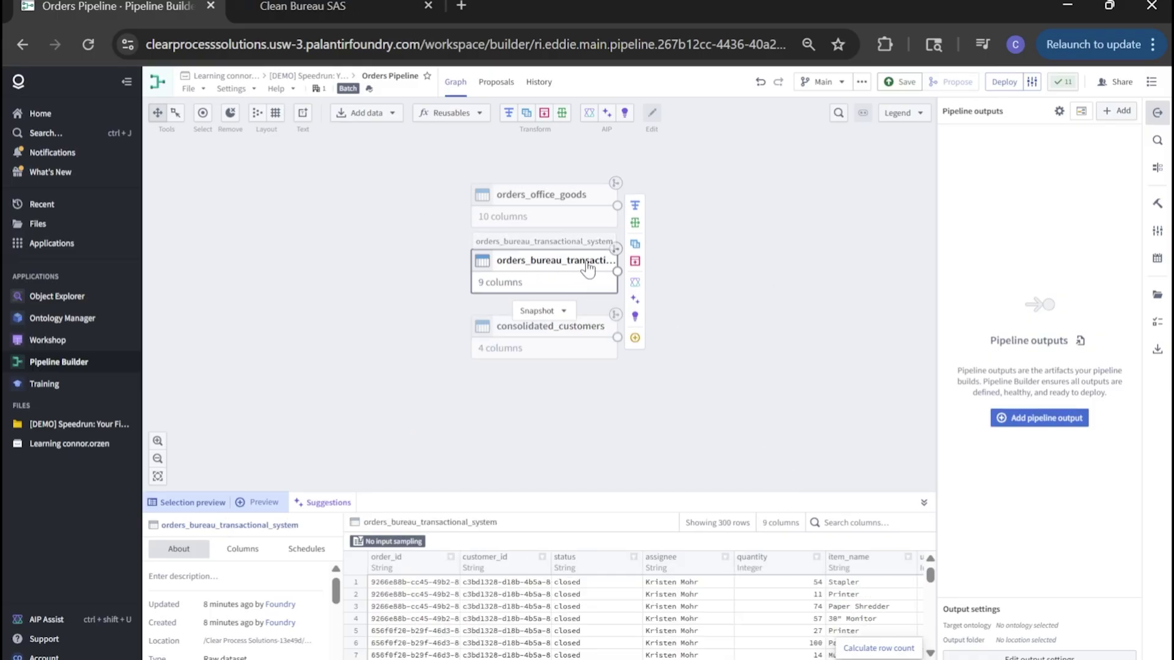
{"action": "mouse_move", "coordinate": [647, 210]}
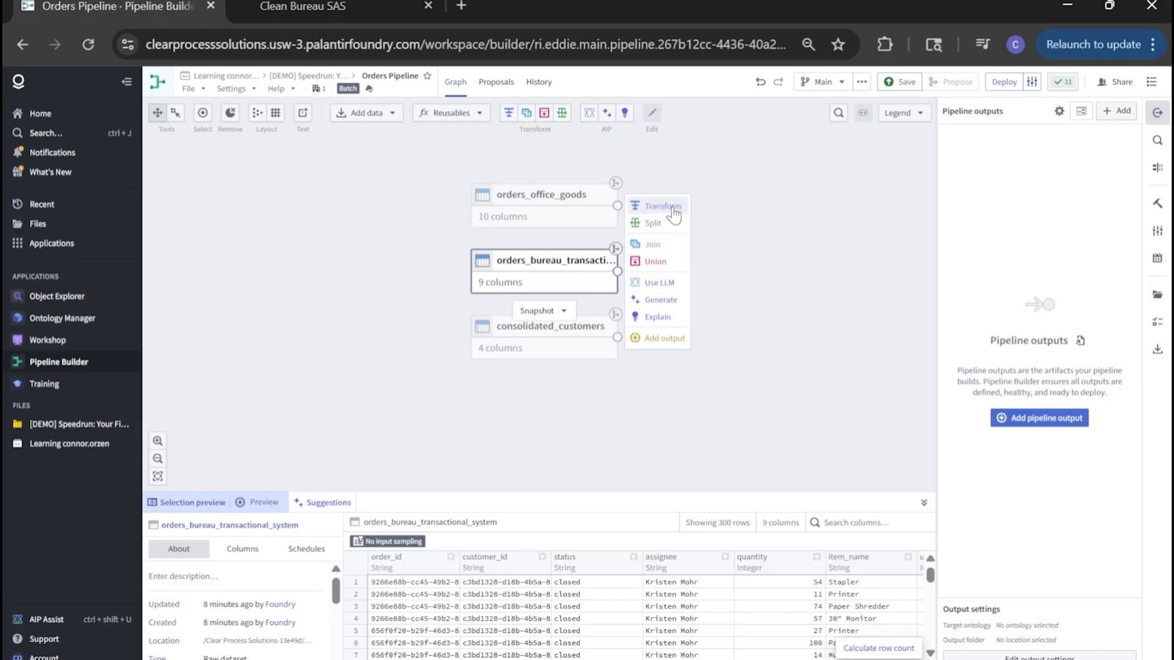
{"action": "scroll", "coordinate": [724, 607], "scroll_direction": "right", "scroll_amount": 2}
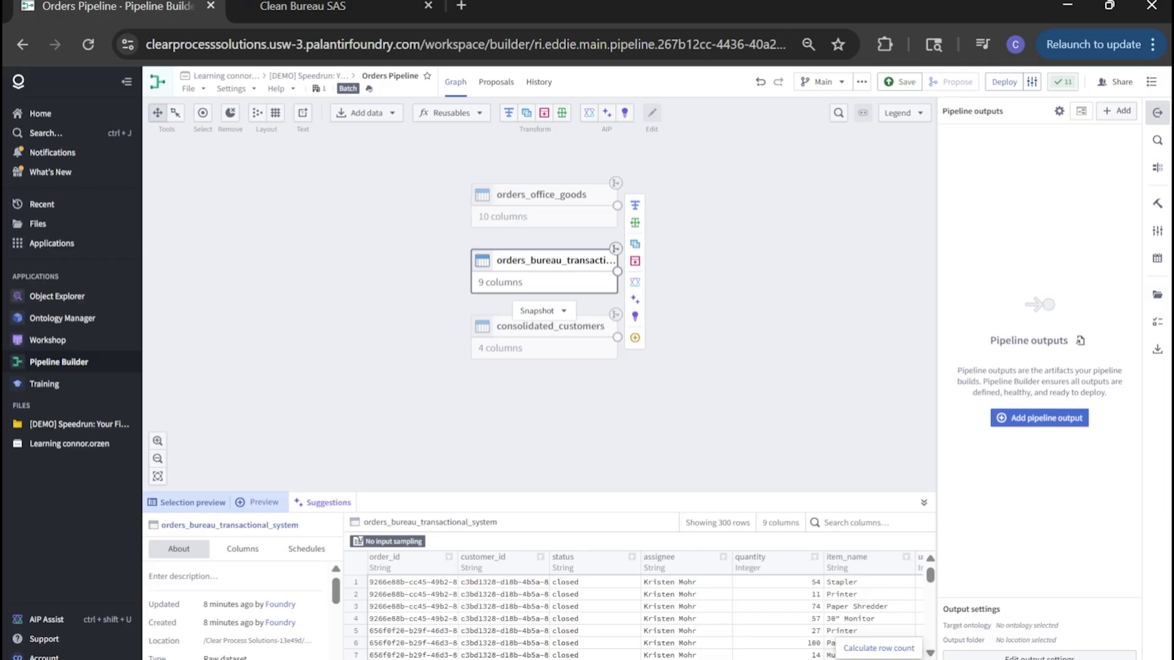
{"action": "scroll", "coordinate": [795, 605], "scroll_direction": "right", "scroll_amount": 3}
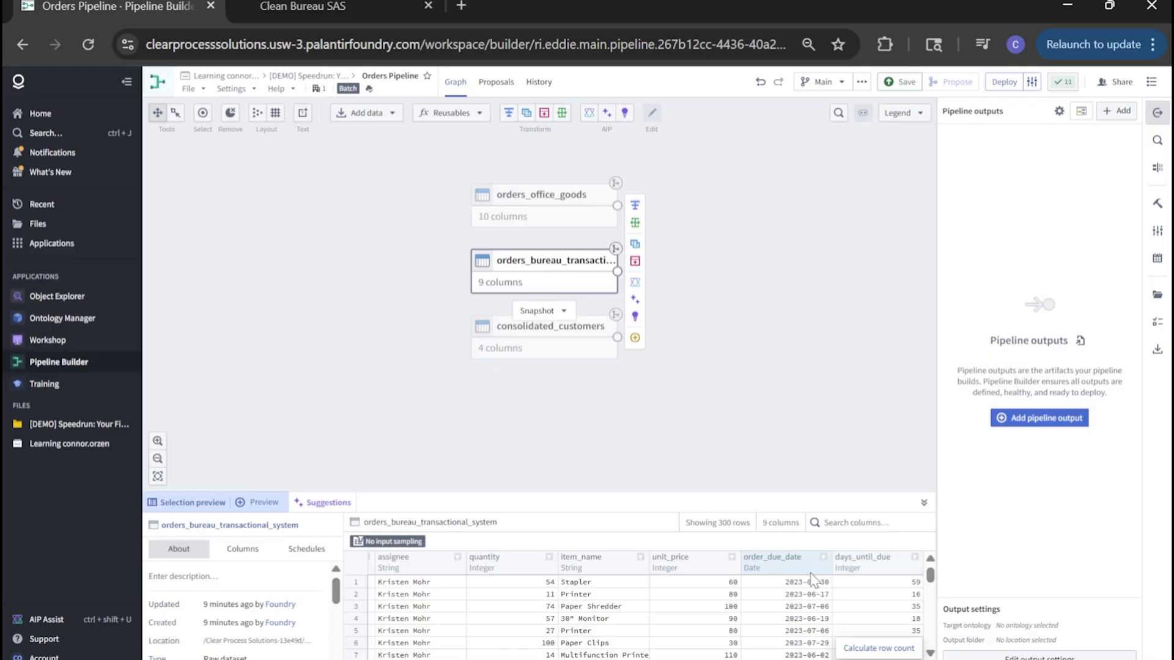
{"action": "mouse_move", "coordinate": [644, 241]}
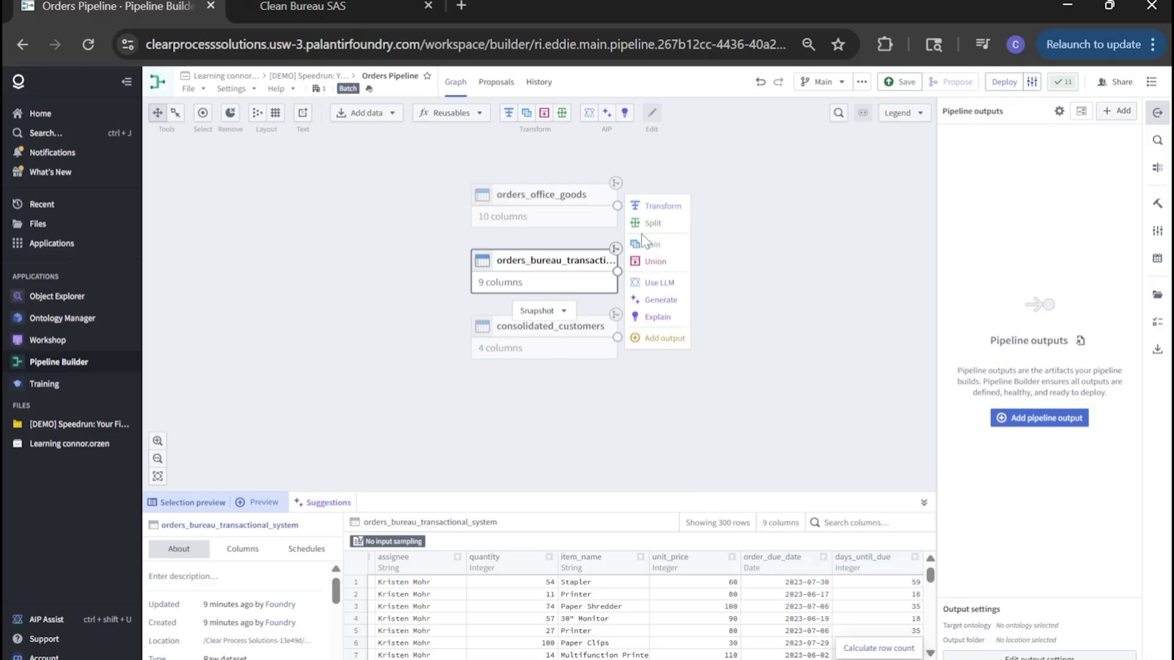
Step: Cast order_due_date to Timestamp on orders_bureau_transactional_system
{"action": "left_click", "coordinate": [652, 208]}
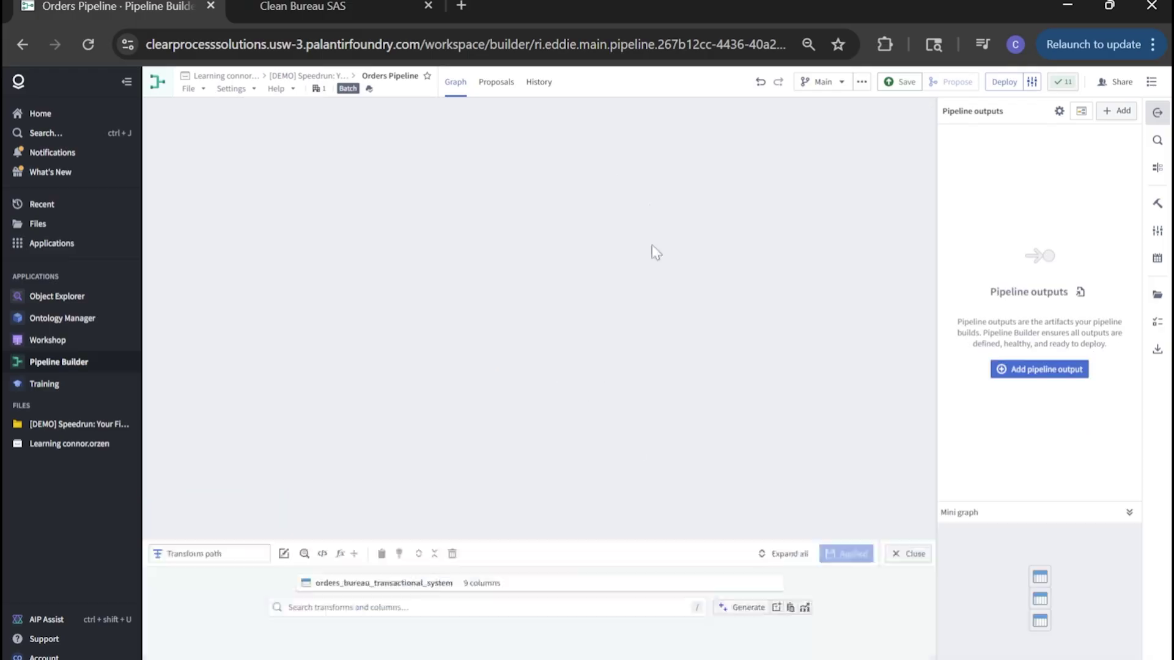
{"action": "type", "text": "cast"}
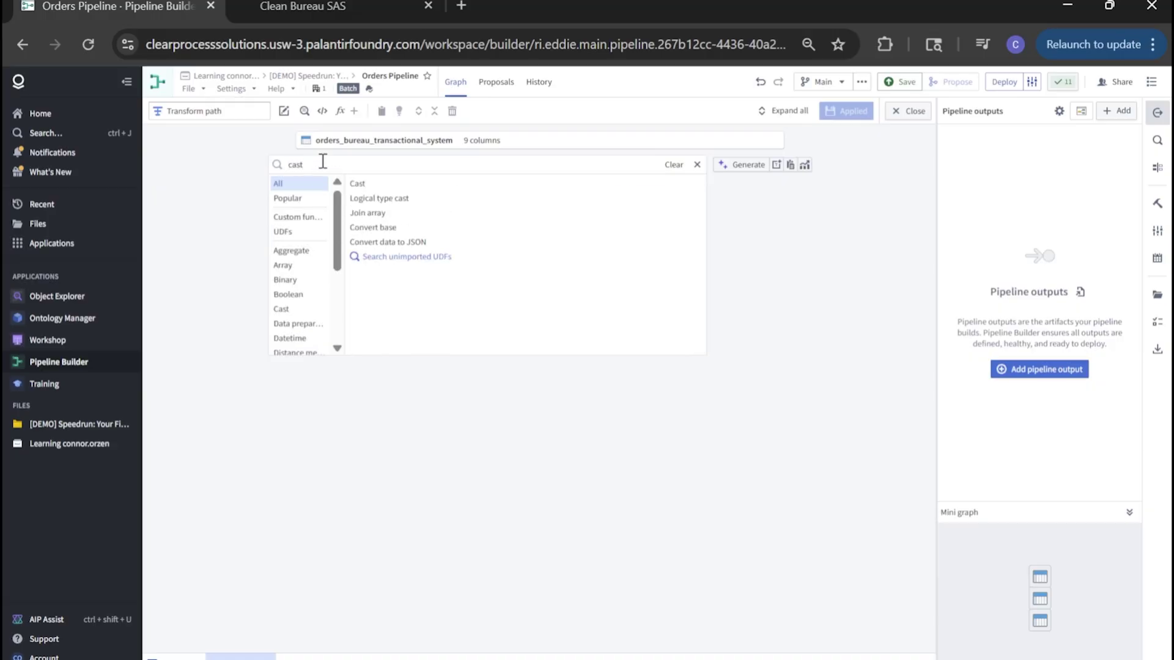
{"action": "left_click", "coordinate": [359, 184]}
{"action": "left_click", "coordinate": [419, 209]}
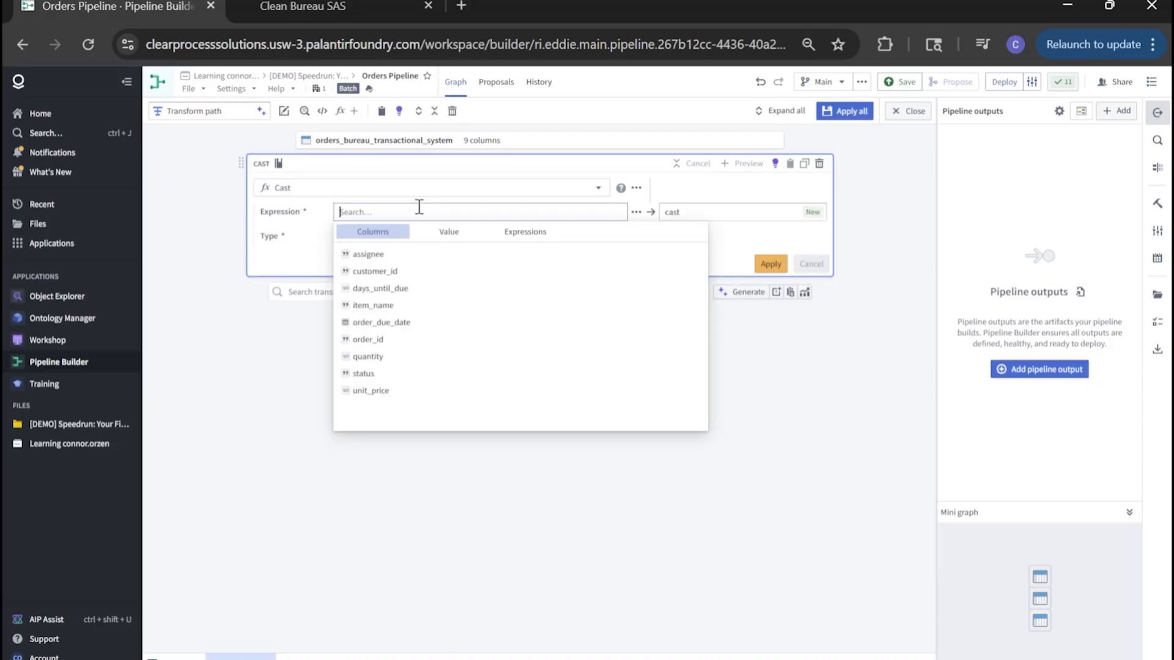
{"action": "left_click", "coordinate": [413, 326]}
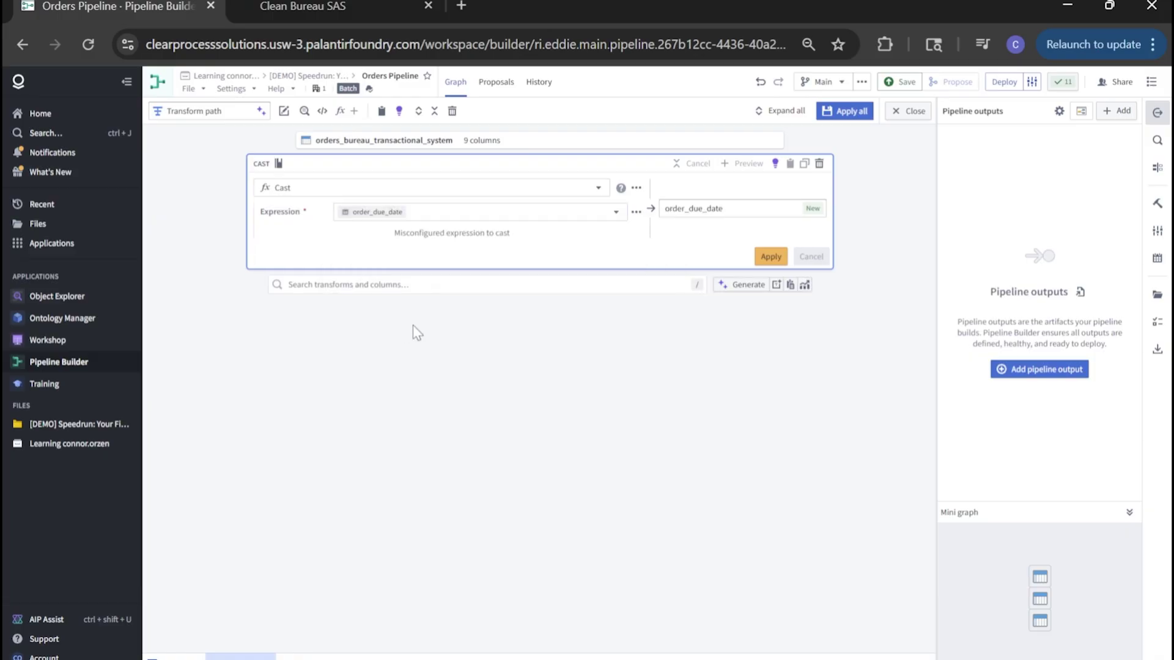
{"action": "left_click", "coordinate": [379, 237]}
{"action": "left_click", "coordinate": [376, 316]}
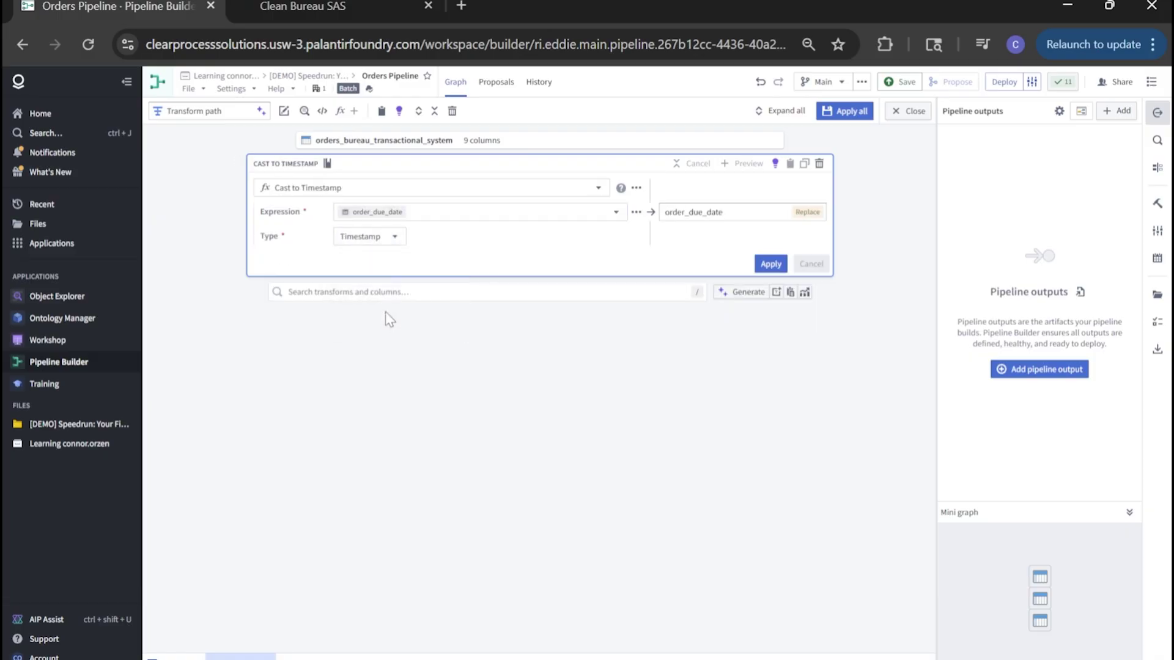
{"action": "left_click", "coordinate": [771, 264]}
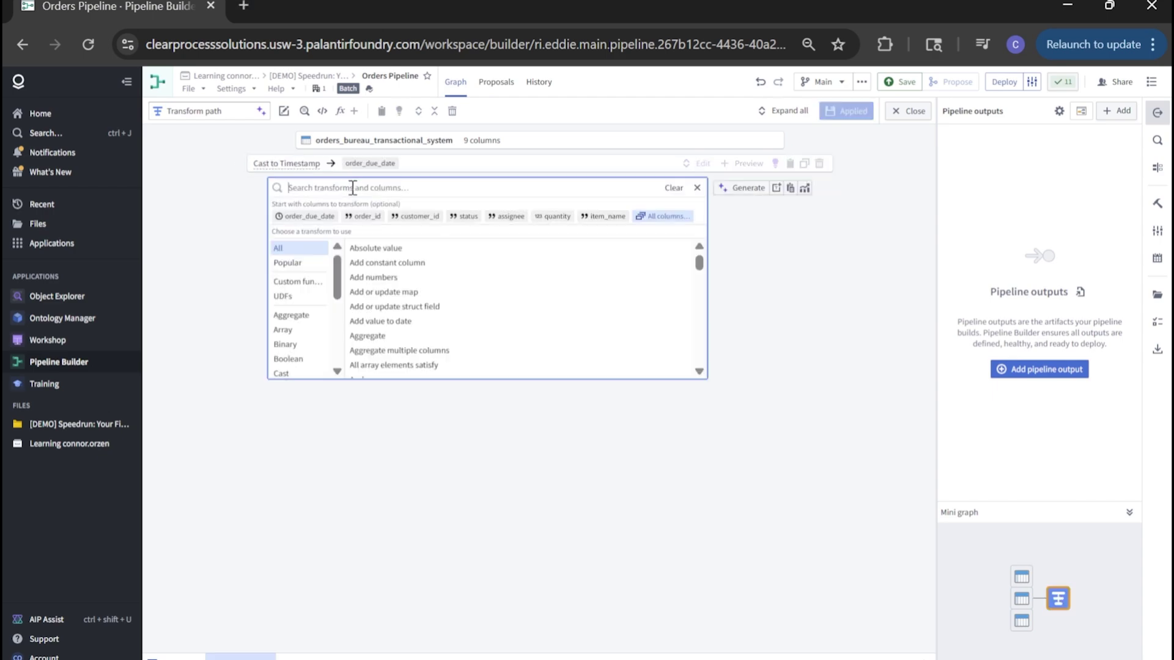
Step: Filter to rows where order_id is not null, treating empty strings as null
{"action": "type", "text": "filter"}
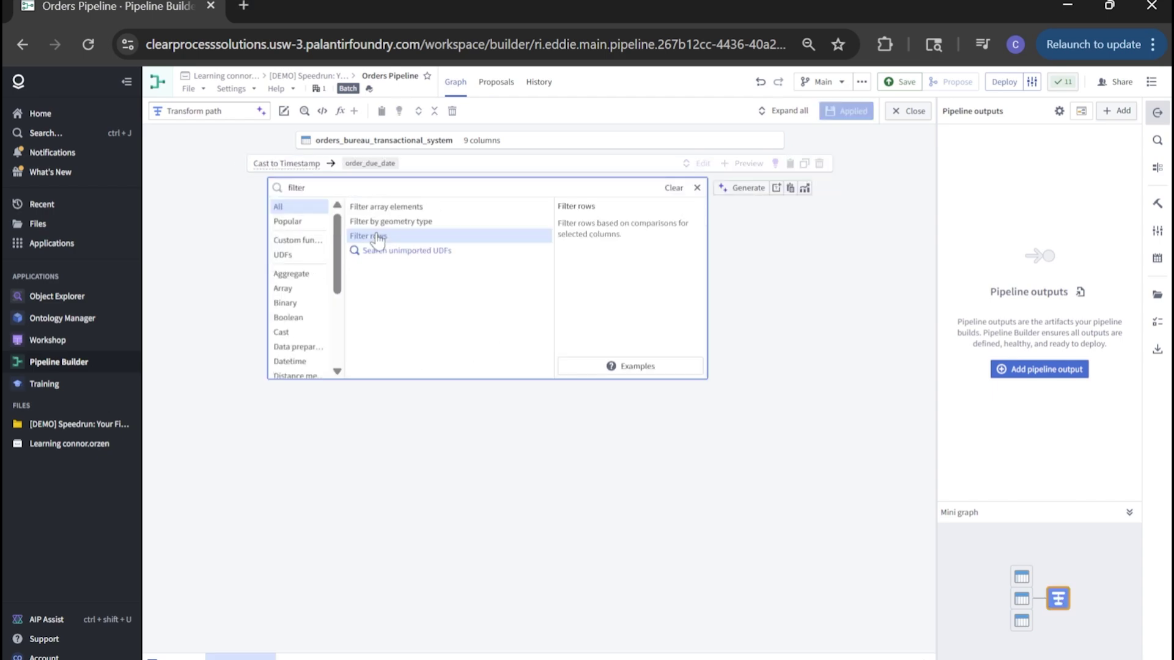
{"action": "left_click", "coordinate": [378, 237]}
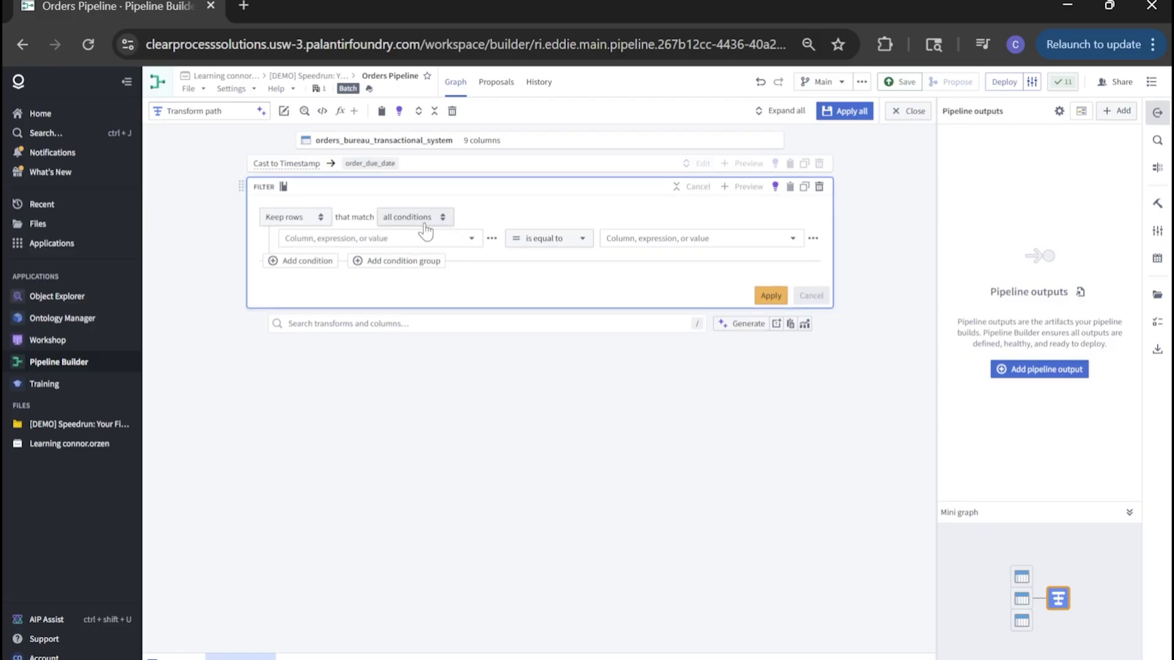
{"action": "left_click", "coordinate": [379, 238]}
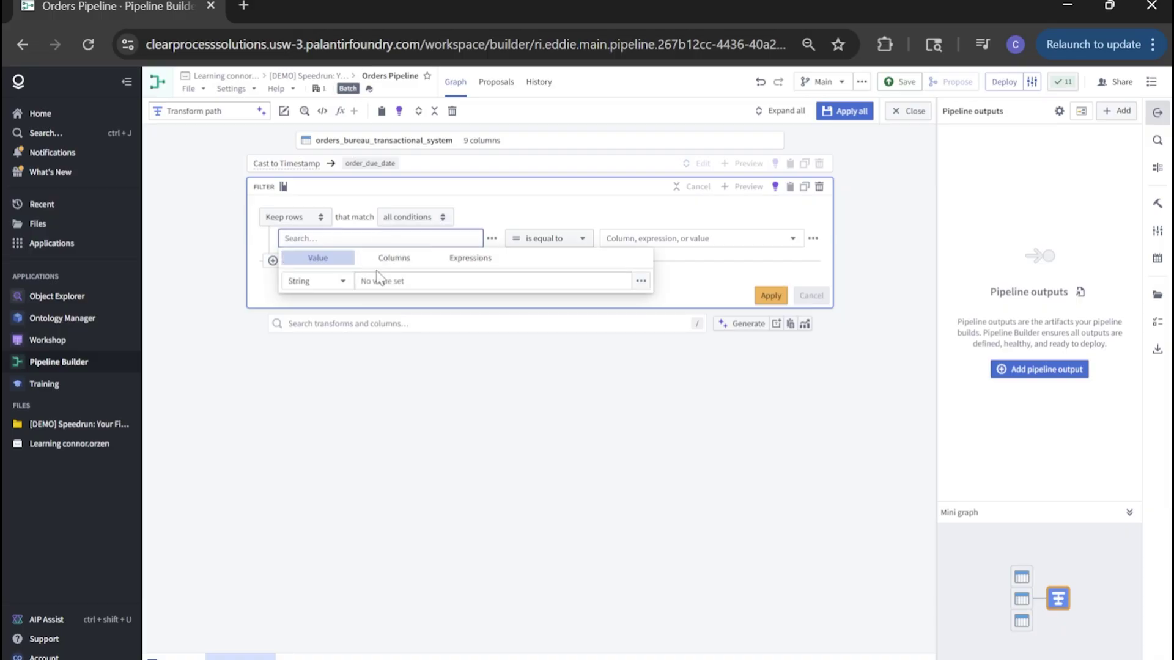
{"action": "left_click", "coordinate": [392, 259]}
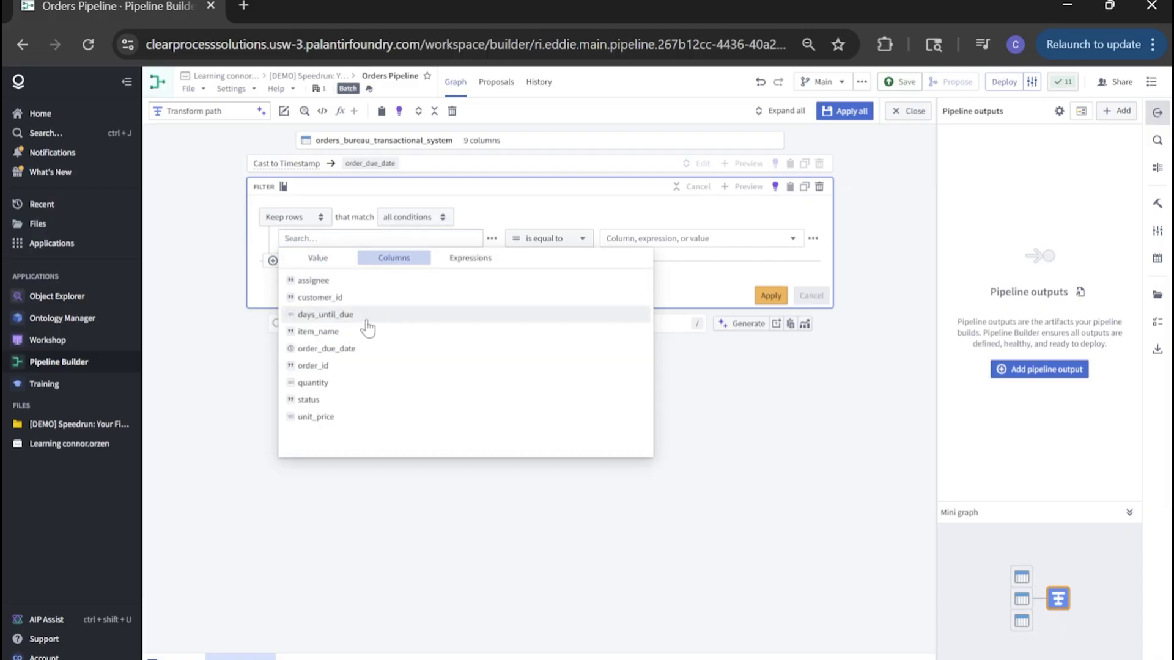
{"action": "left_click", "coordinate": [343, 366]}
{"action": "left_click", "coordinate": [547, 239]}
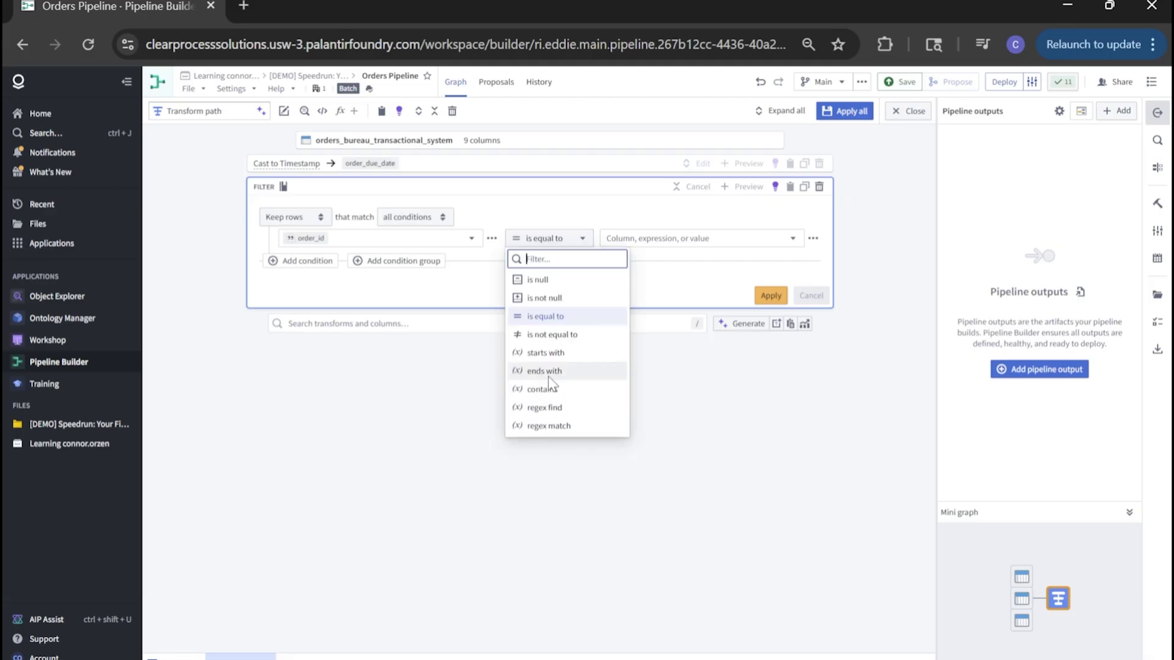
{"action": "left_click", "coordinate": [558, 299]}
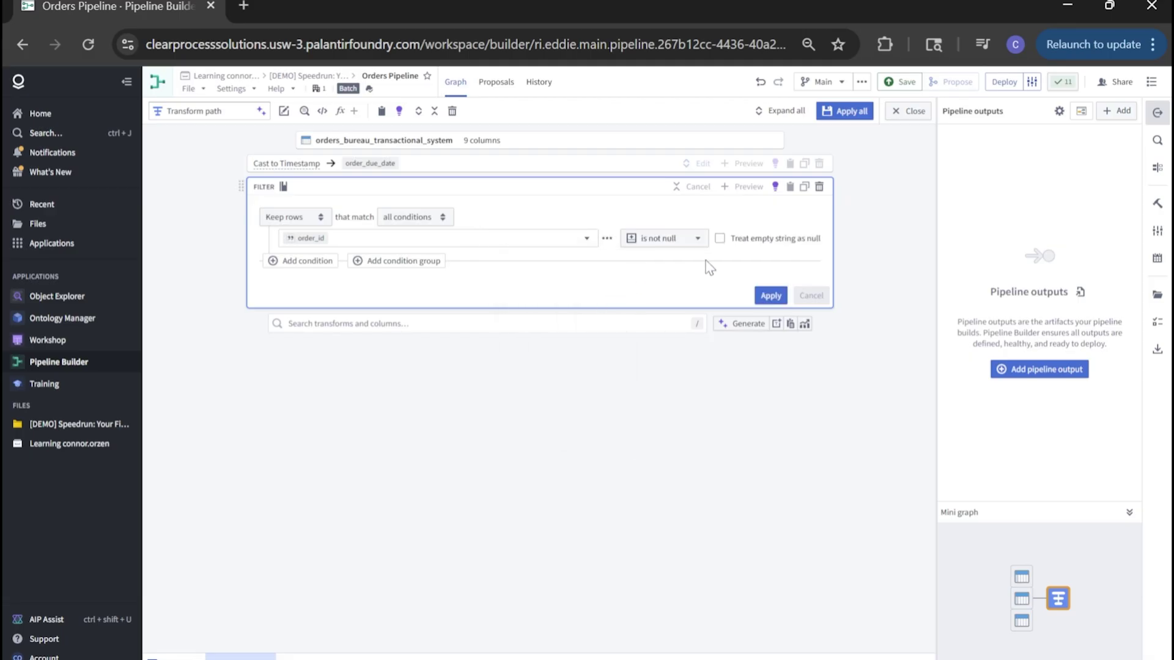
{"action": "left_click", "coordinate": [741, 238]}
{"action": "left_click", "coordinate": [756, 299]}
Step: Add and apply a Normalize column names step to the bureau transform path
{"action": "left_click", "coordinate": [372, 210]}
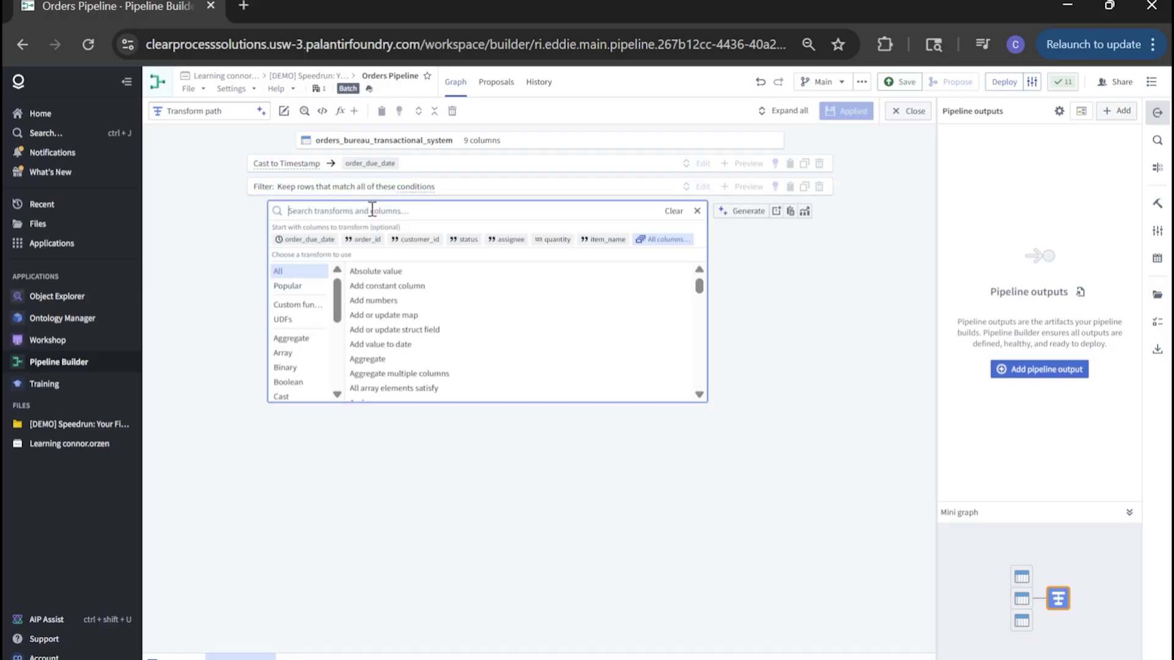
{"action": "type", "text": "normalize"}
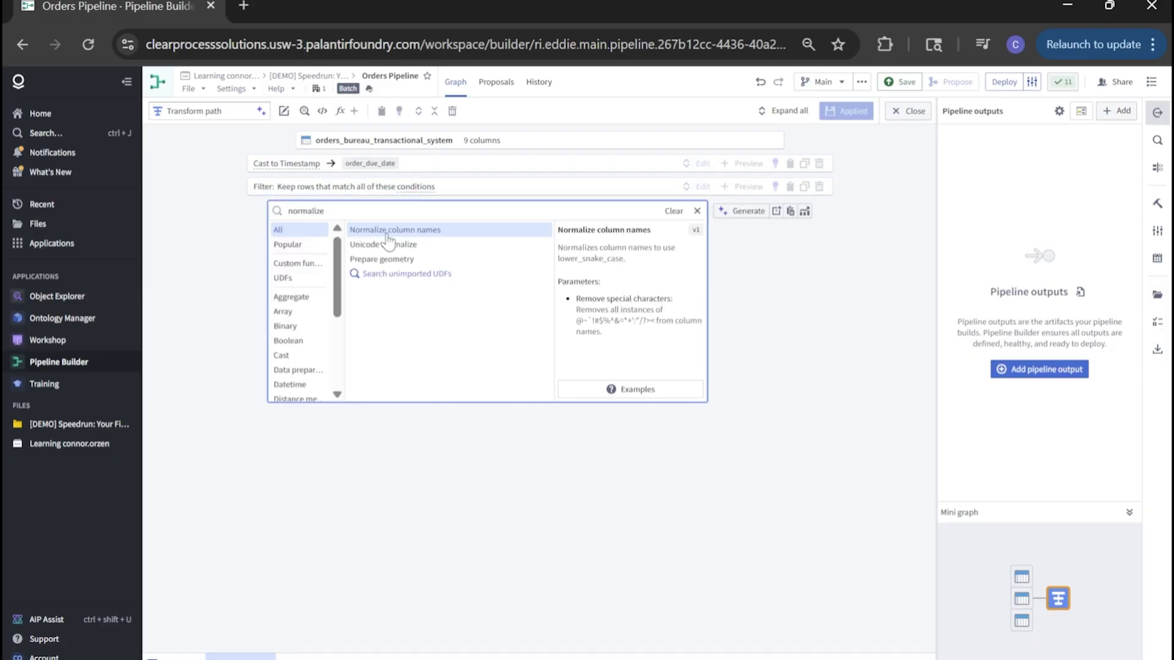
{"action": "left_click", "coordinate": [387, 233]}
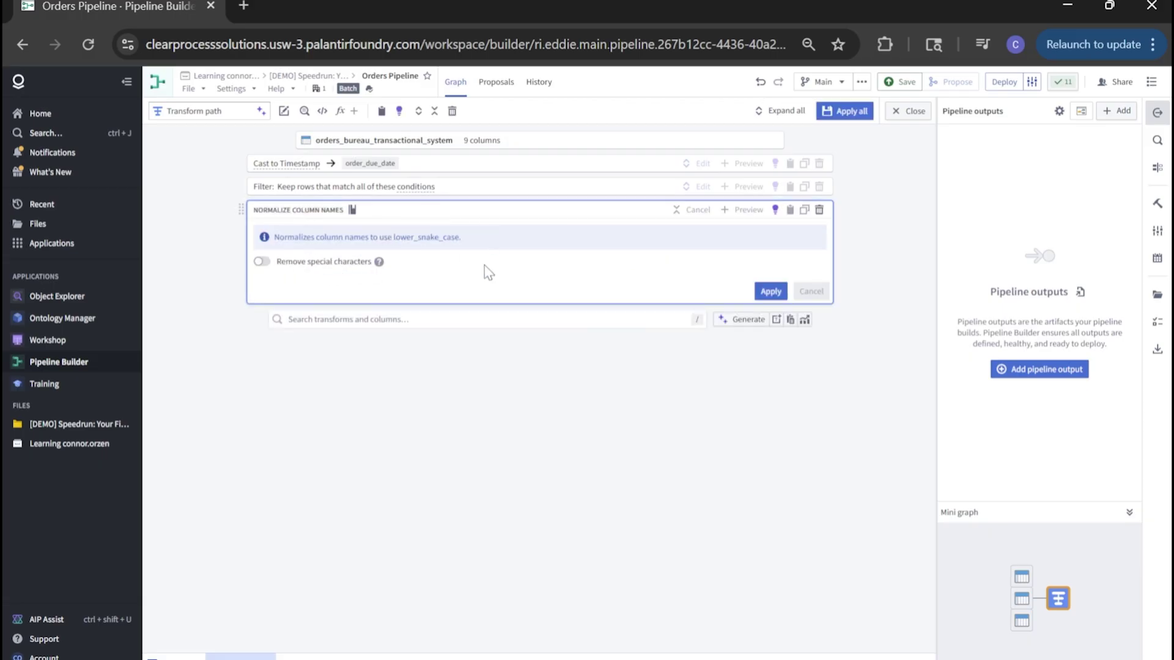
{"action": "left_click", "coordinate": [771, 293]}
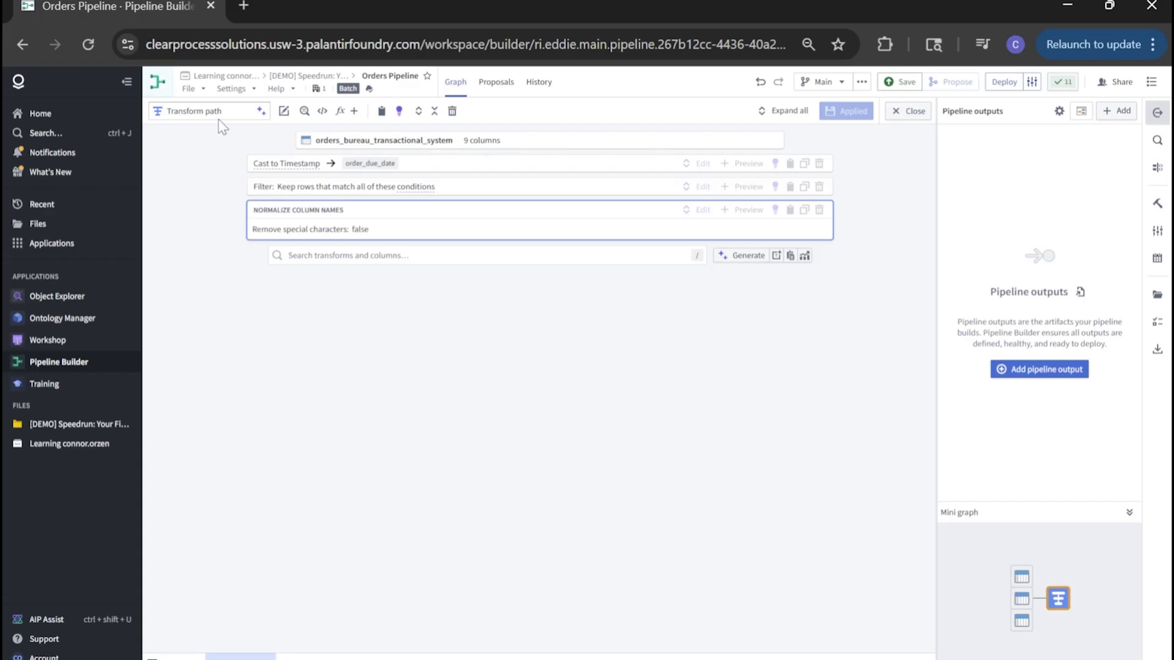
Step: Rename the transform path 'Clean Bureau', save the pipeline, and return to the graph
{"action": "left_click", "coordinate": [240, 110]}
{"action": "key", "text": "ctrl+a"}
{"action": "type", "text": "Clean Bureau"}
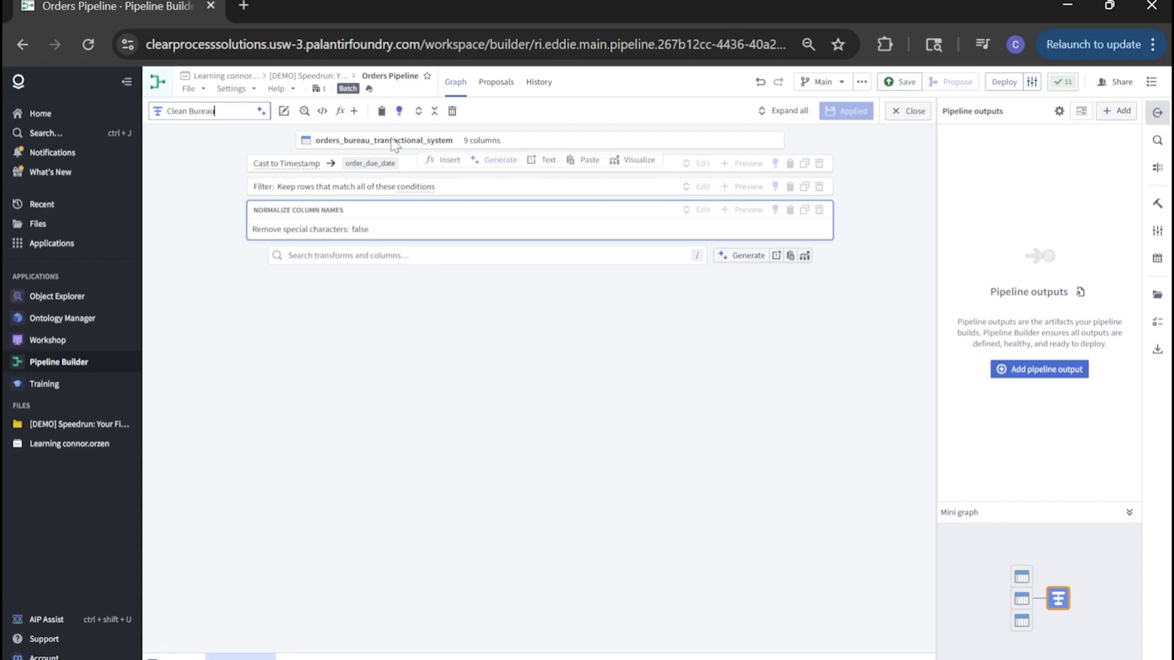
{"action": "left_click", "coordinate": [899, 81]}
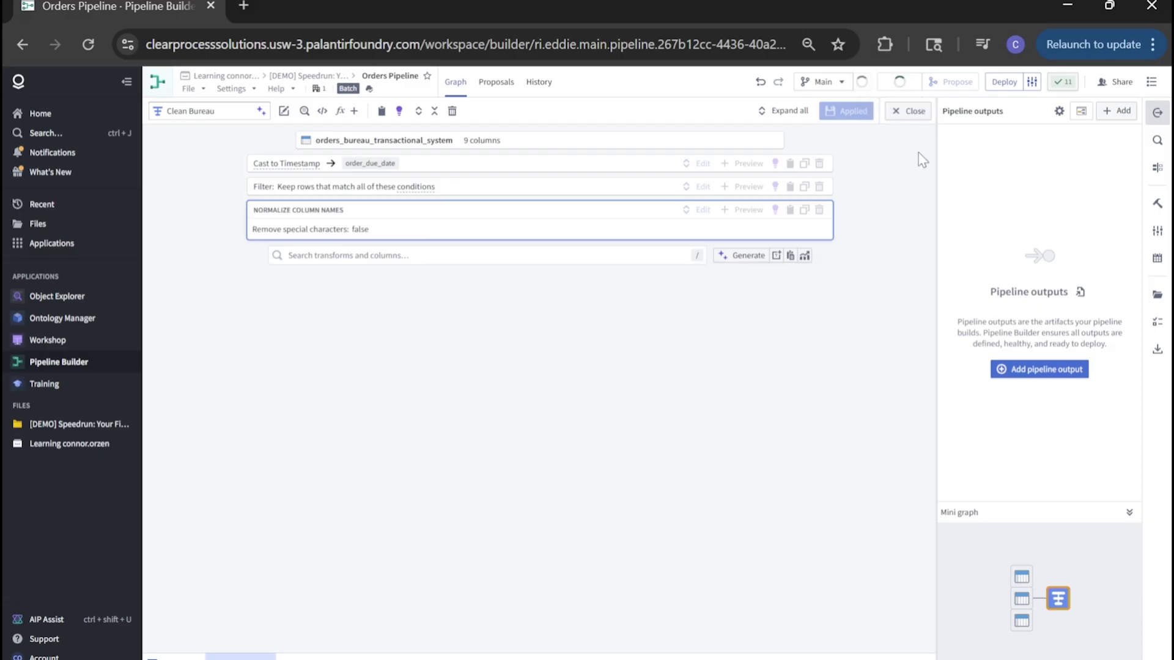
{"action": "left_click", "coordinate": [911, 112]}
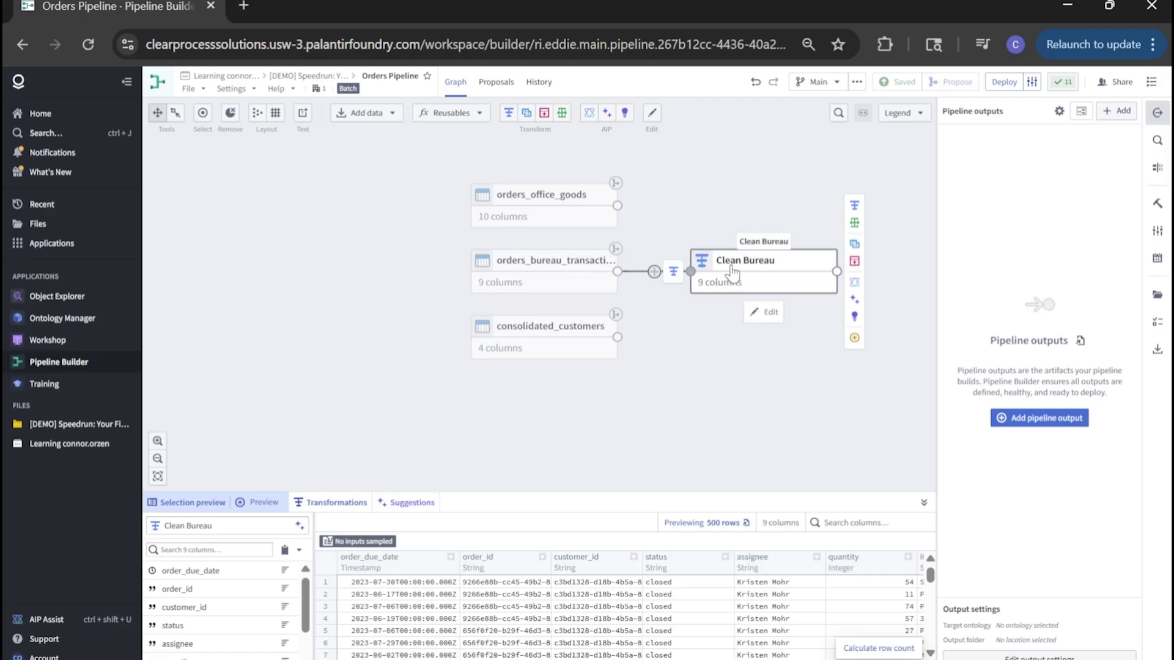
{"action": "key", "text": "Right"}
{"action": "key", "text": "Right"}
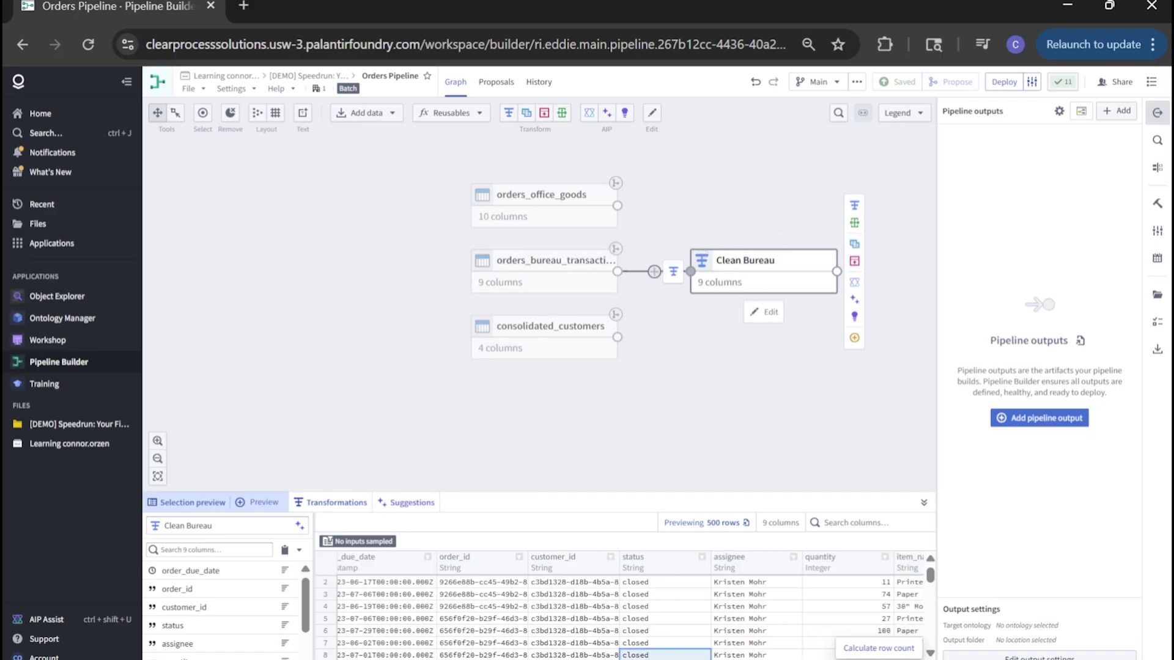
{"action": "key", "text": "Left"}
{"action": "key", "text": "Left"}
{"action": "key", "text": "Down"}
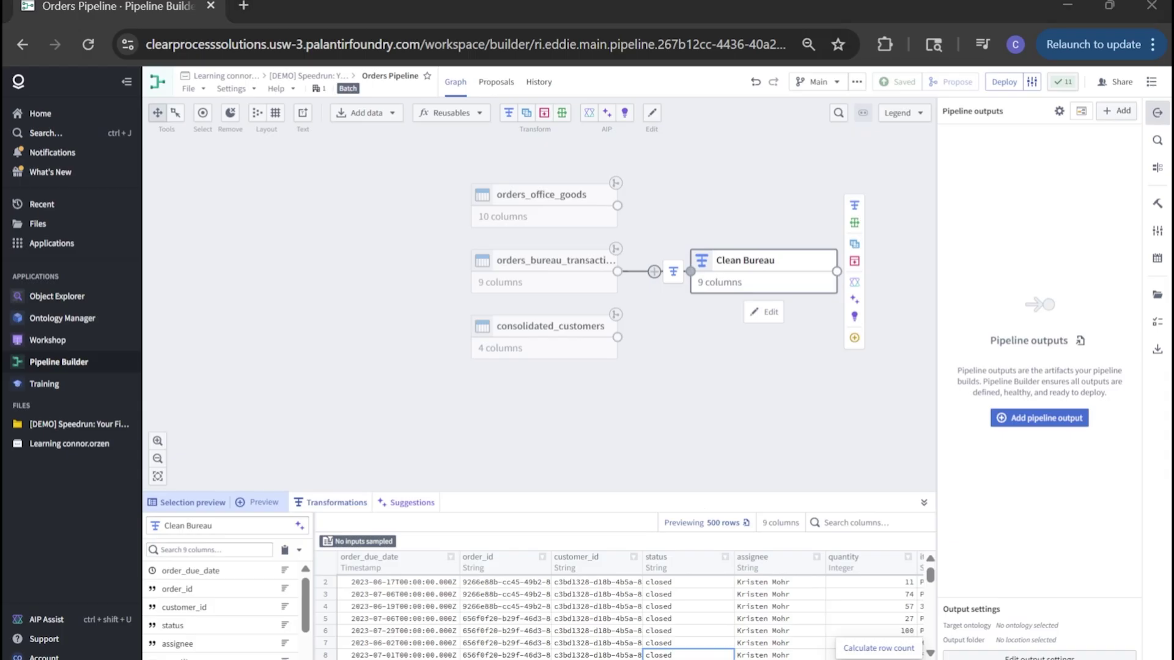
Step: Start a transform path on orders_office_goods casting dueDateTime to Timestamp
{"action": "left_click", "coordinate": [598, 218]}
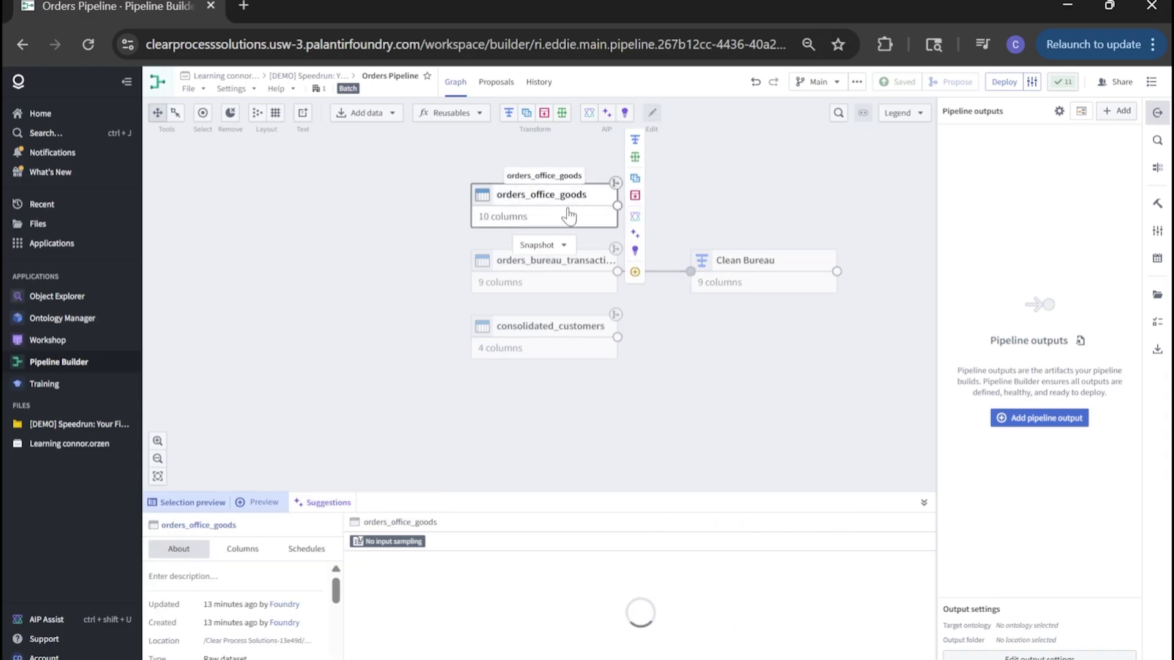
{"action": "left_click", "coordinate": [636, 139]}
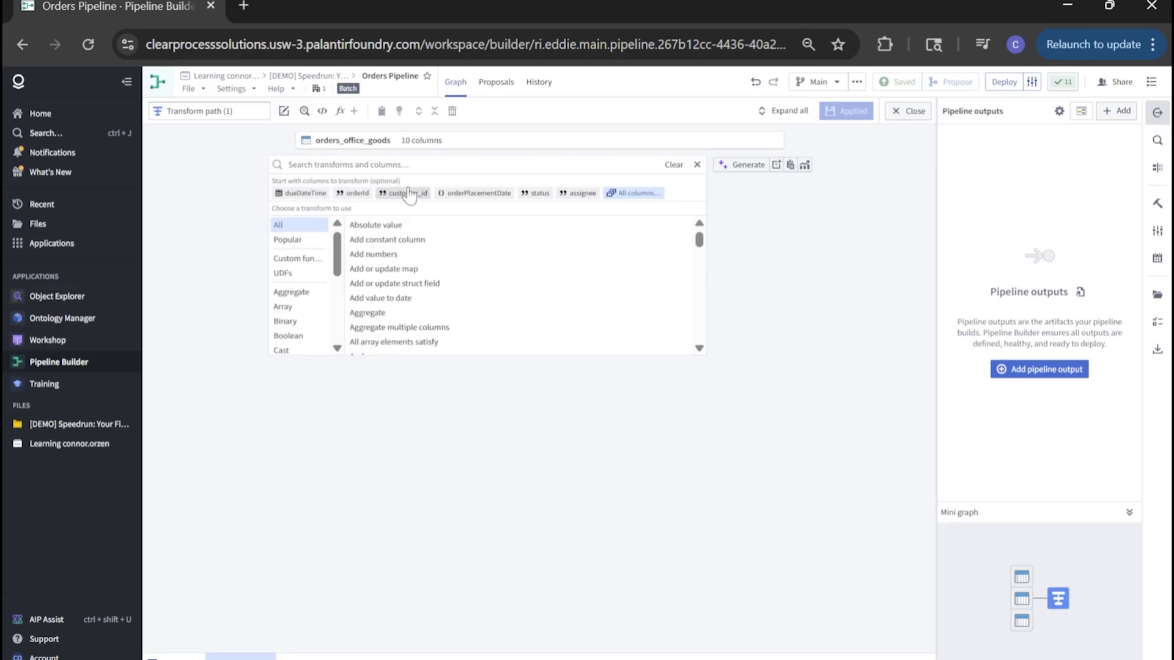
{"action": "type", "text": "cast"}
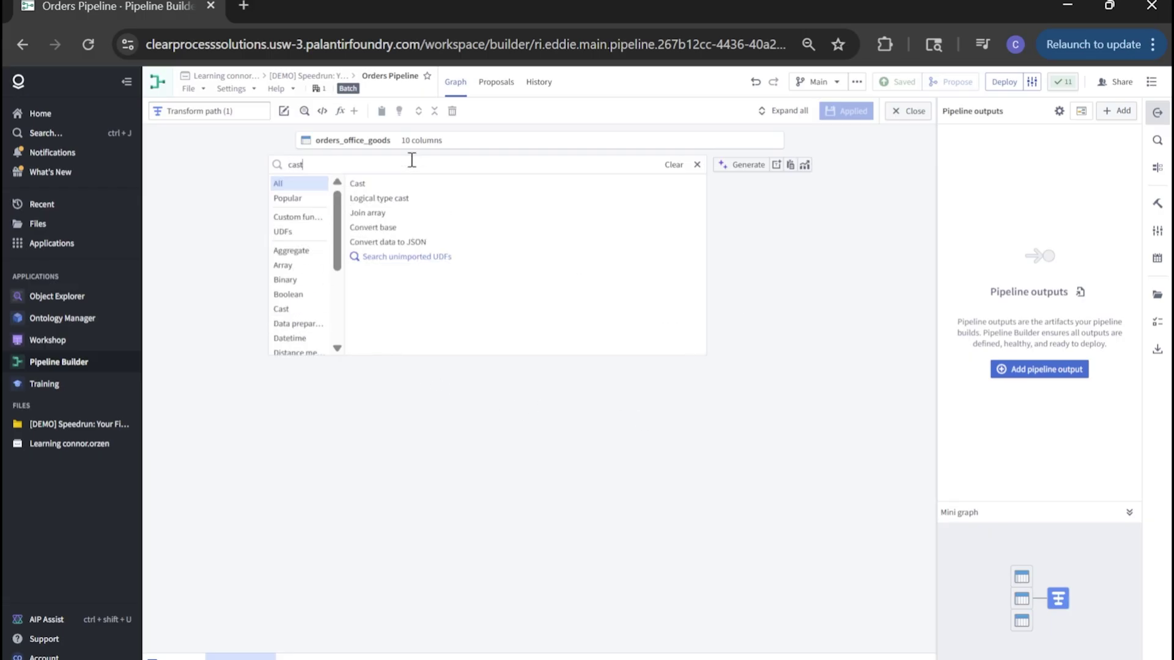
{"action": "left_click", "coordinate": [384, 184]}
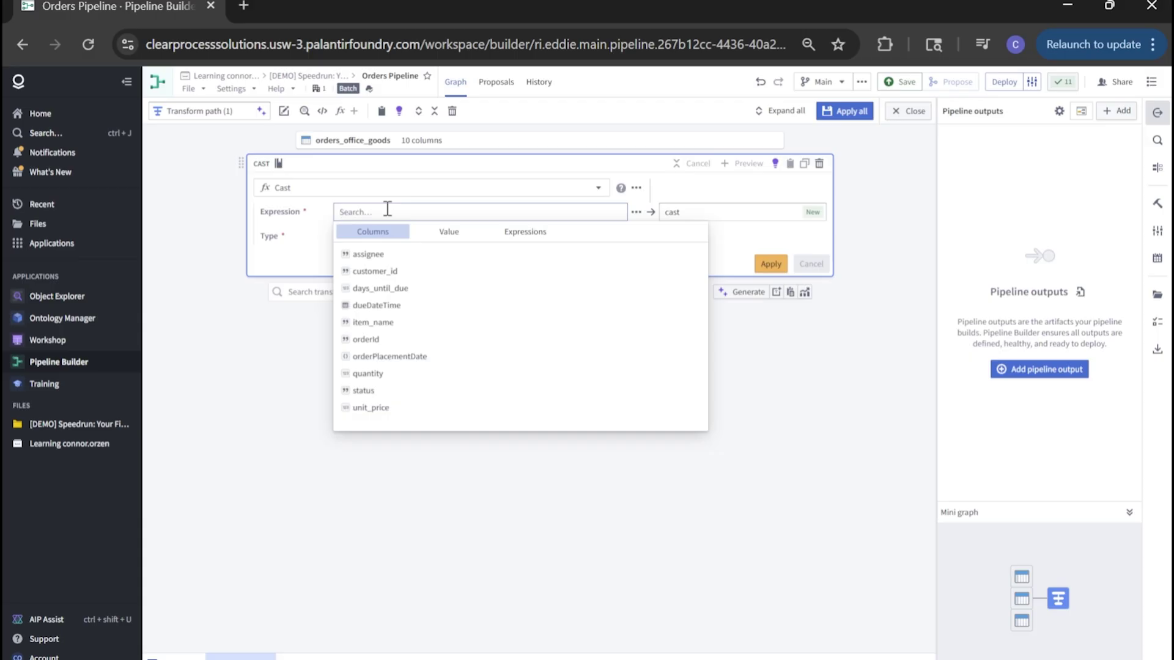
{"action": "left_click", "coordinate": [374, 305]}
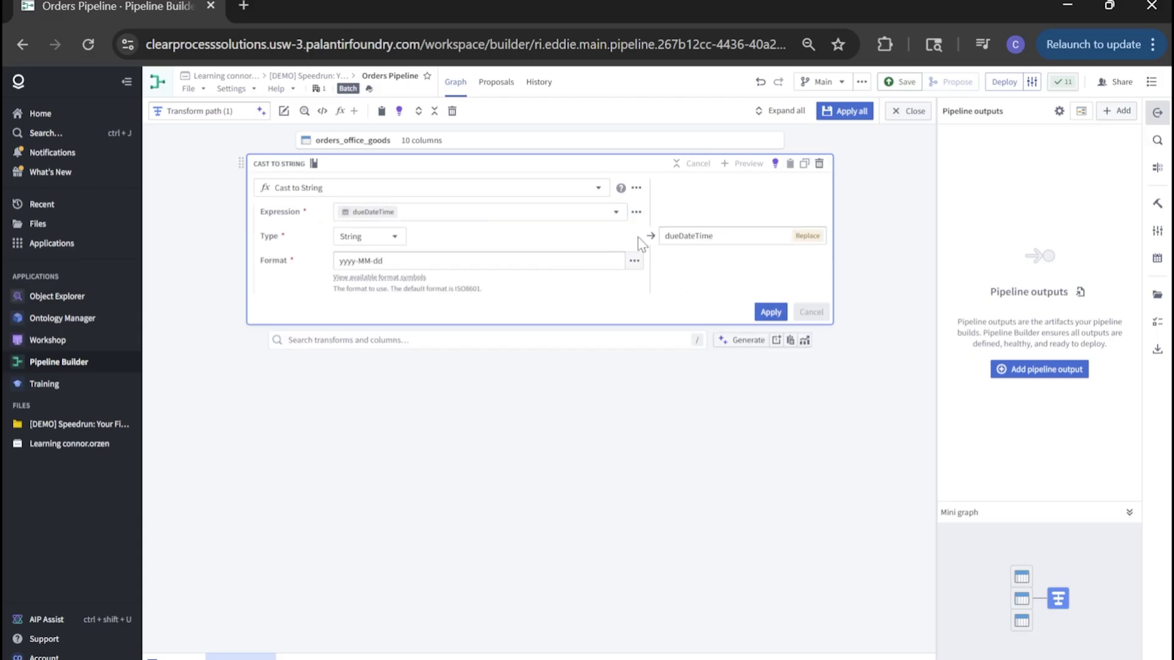
{"action": "left_click", "coordinate": [369, 236]}
{"action": "left_click", "coordinate": [379, 313]}
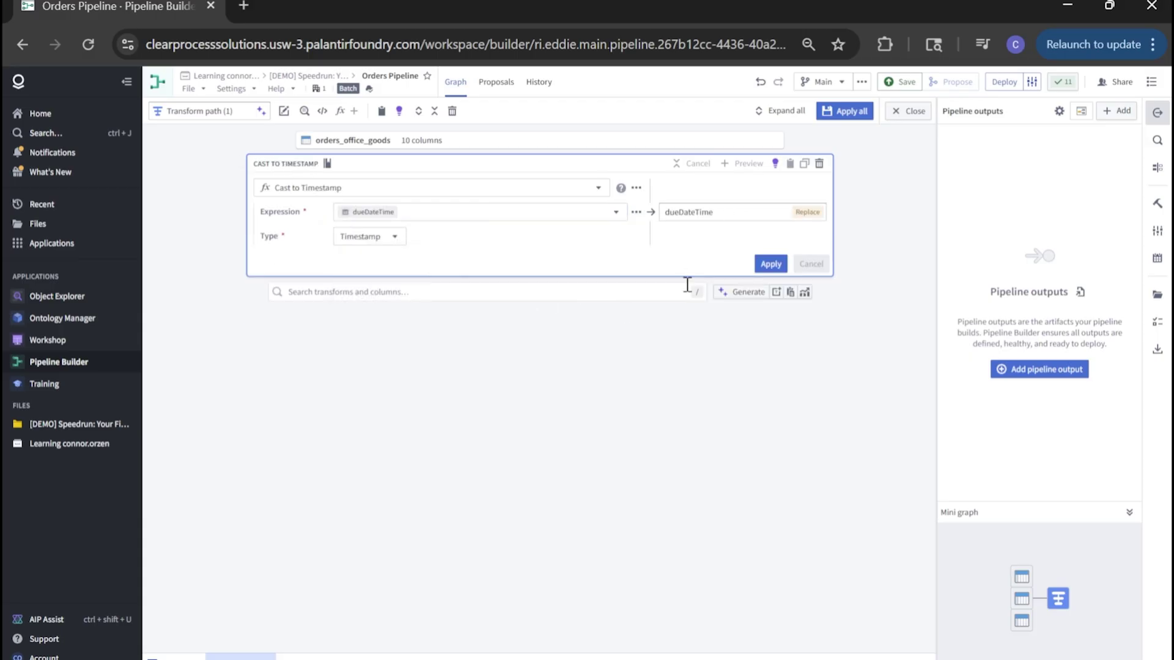
{"action": "left_click", "coordinate": [769, 264]}
Step: Filter to rows where orderId is not null, treating empty strings as null
{"action": "left_click", "coordinate": [414, 189]}
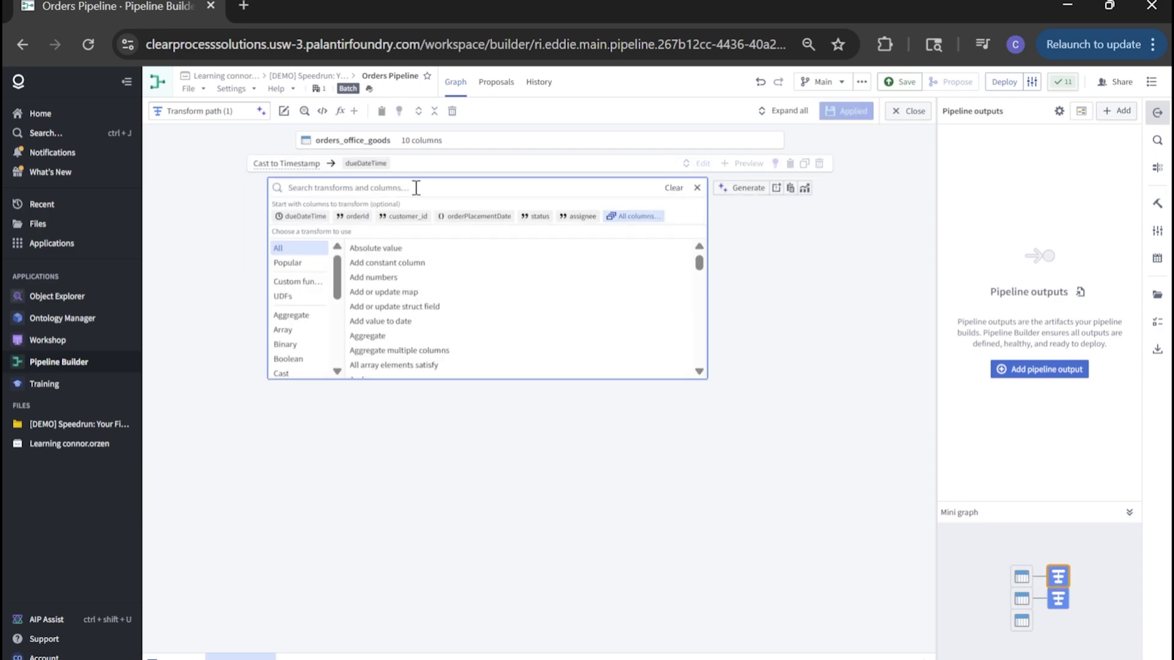
{"action": "type", "text": "filter"}
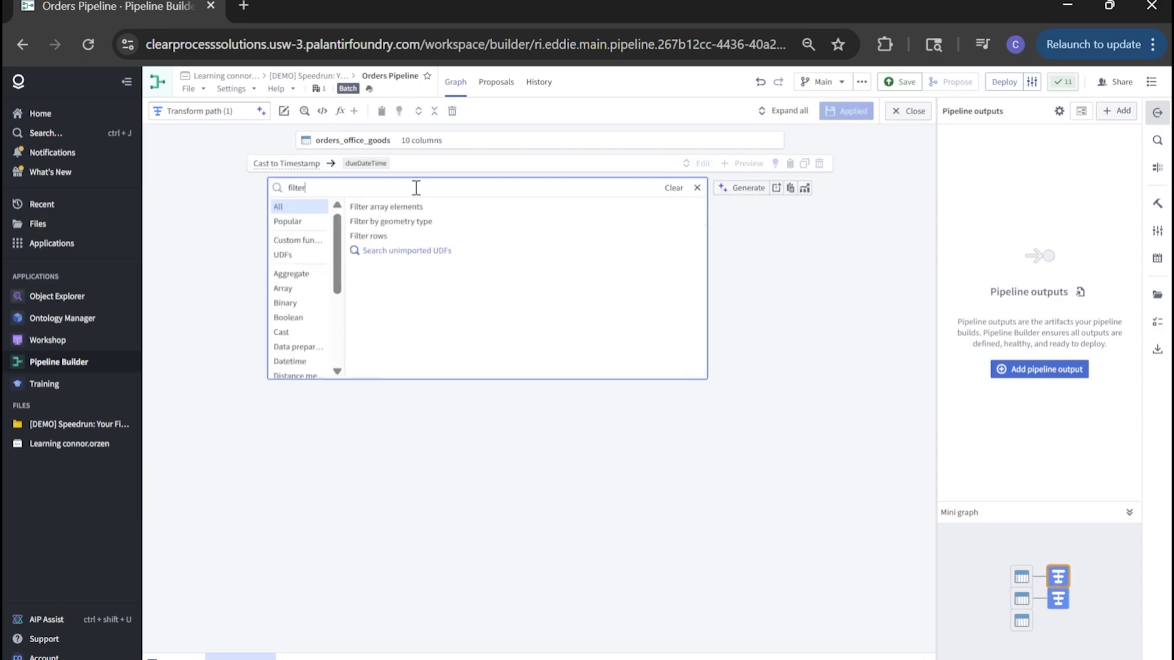
{"action": "left_click", "coordinate": [369, 236]}
{"action": "left_click", "coordinate": [373, 238]}
{"action": "left_click", "coordinate": [392, 258]}
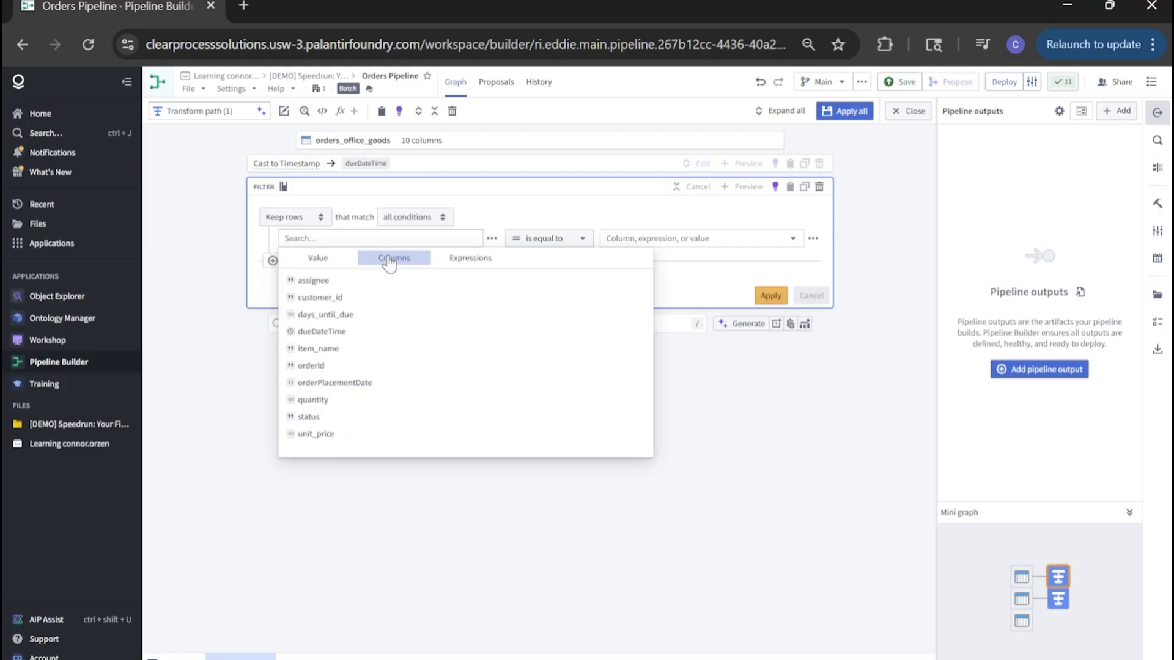
{"action": "left_click", "coordinate": [311, 366]}
{"action": "left_click", "coordinate": [544, 239]}
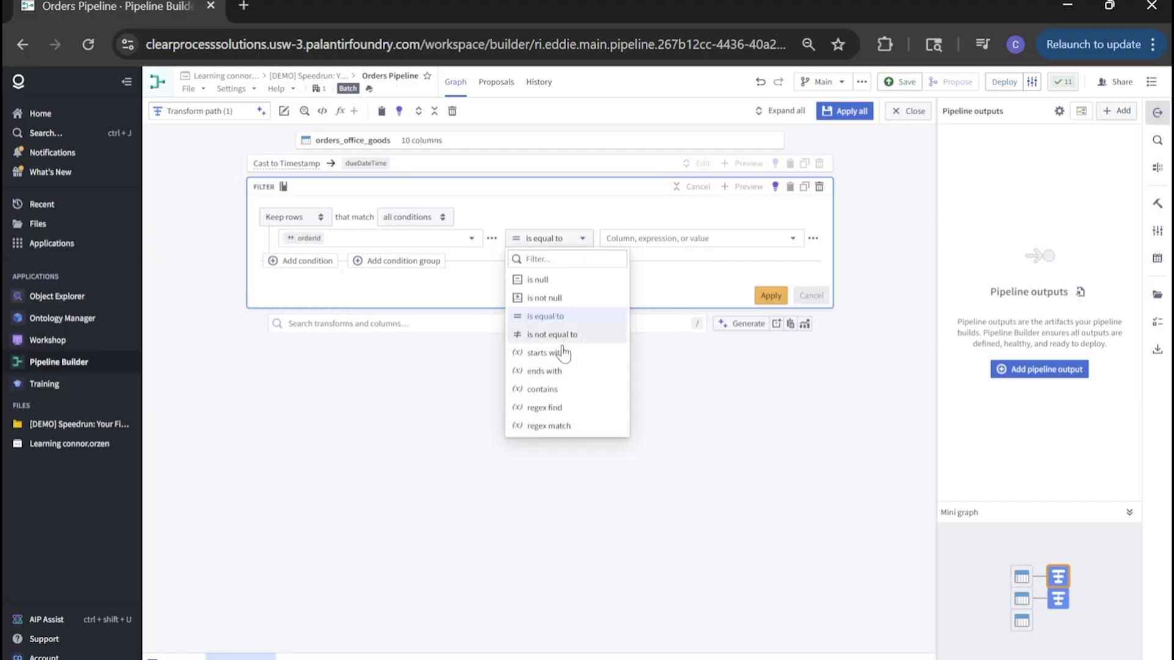
{"action": "left_click", "coordinate": [572, 298]}
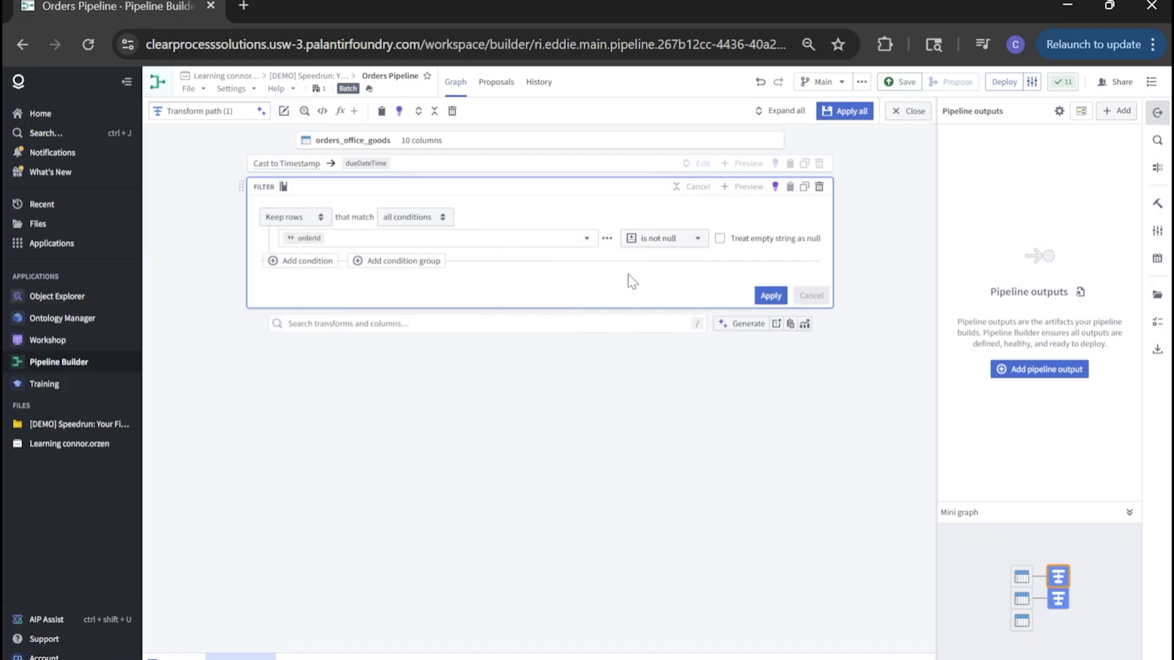
{"action": "left_click", "coordinate": [720, 238]}
{"action": "left_click", "coordinate": [771, 295]}
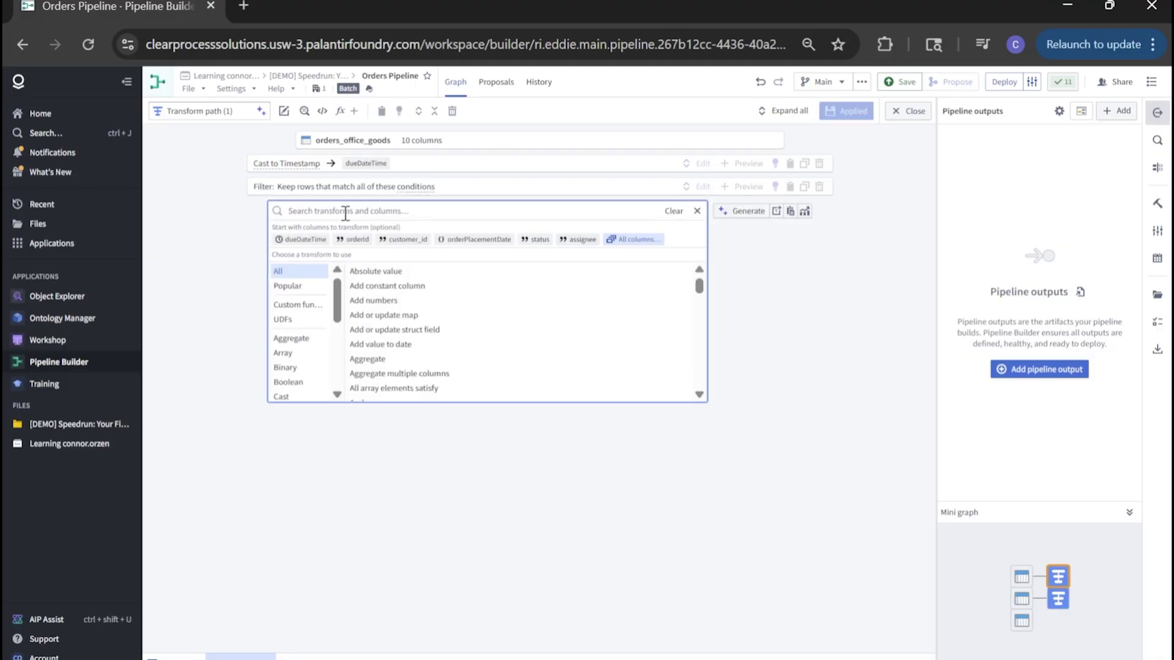
{"action": "type", "text": "drop"}
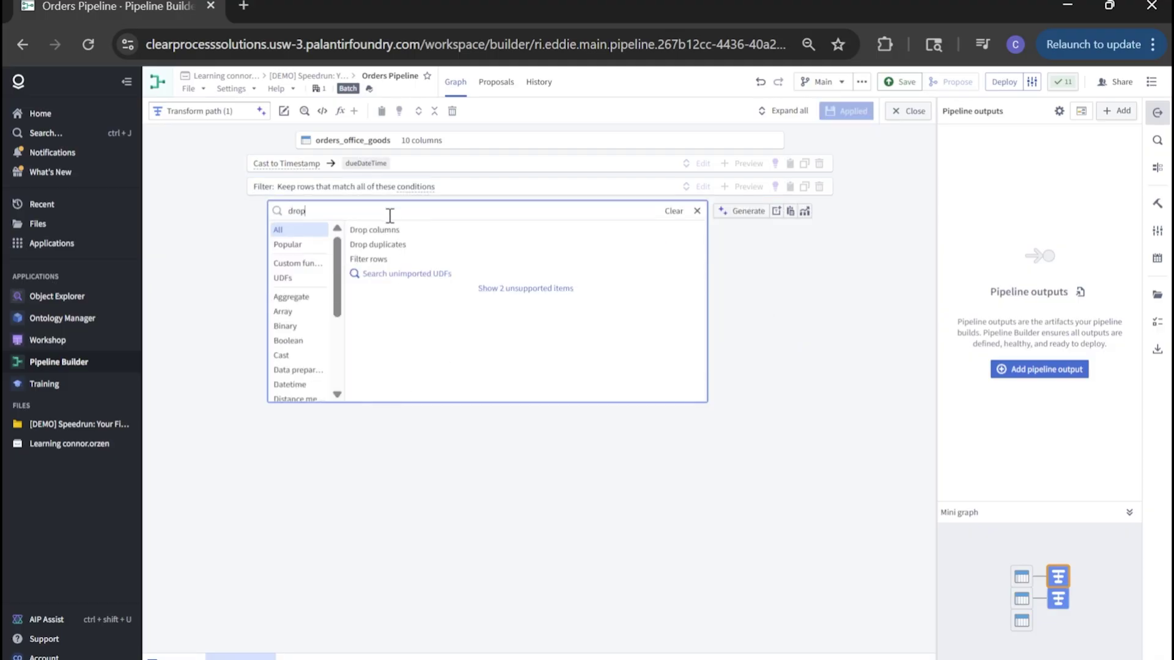
Step: Add a Drop columns transform that removes orderPlacementDate
{"action": "left_click", "coordinate": [391, 229]}
{"action": "left_click", "coordinate": [396, 252]}
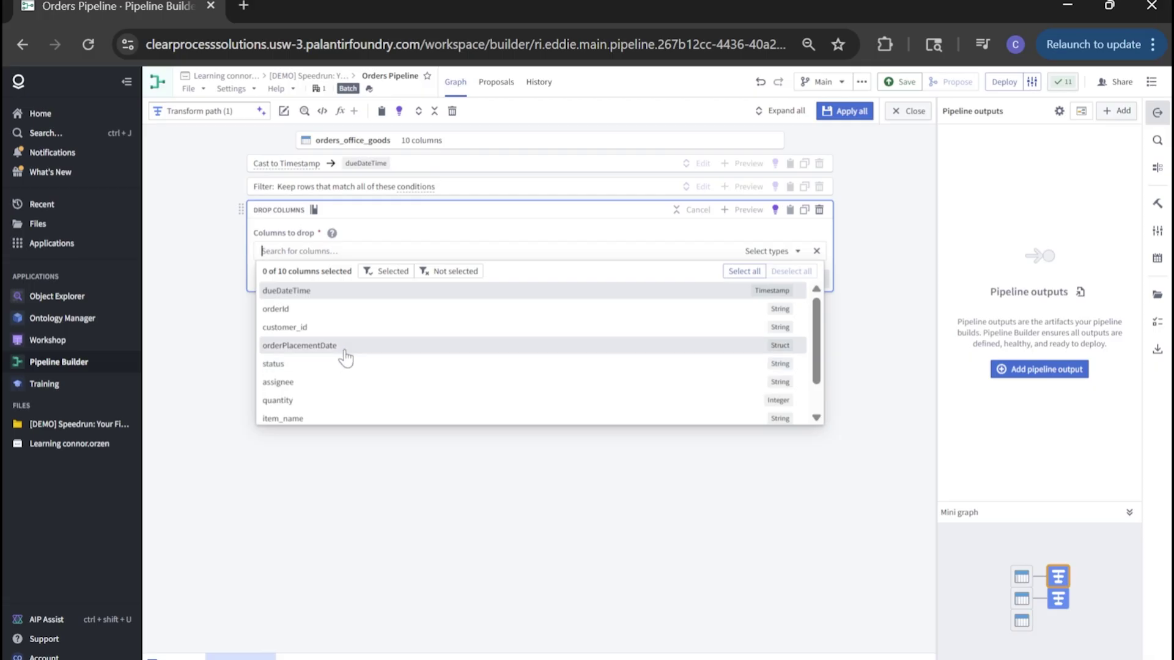
{"action": "left_click", "coordinate": [346, 346]}
{"action": "left_click", "coordinate": [628, 341]}
{"action": "left_click", "coordinate": [769, 277]}
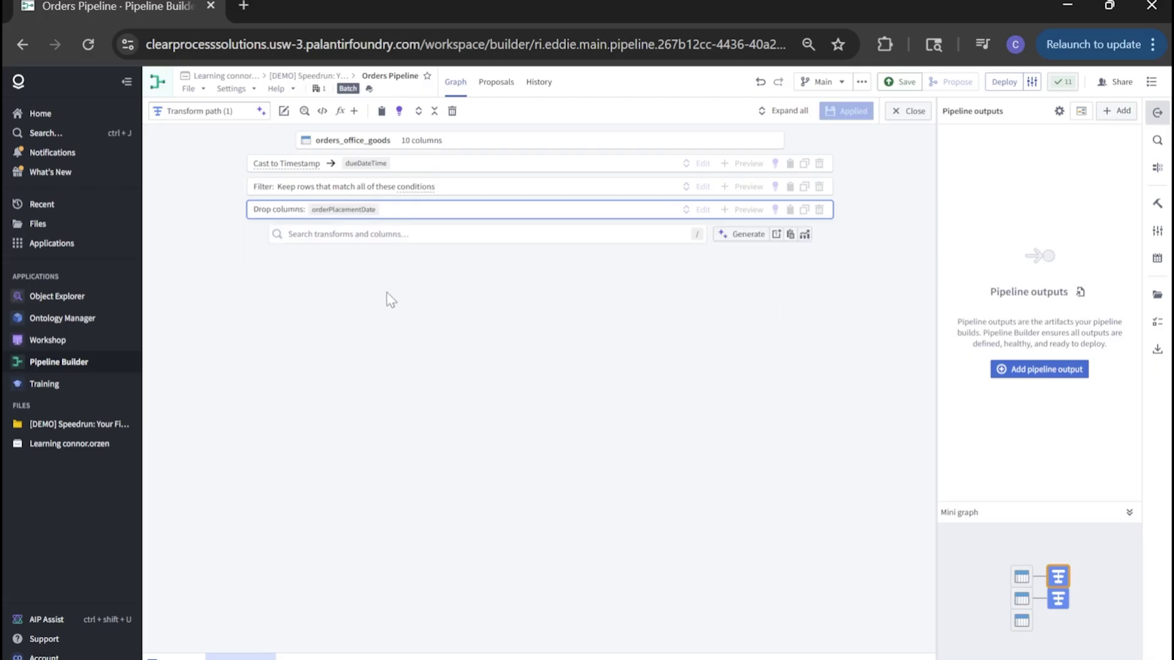
Step: Add a Rename columns transform changing dueDateTime to order_due_date
{"action": "left_click", "coordinate": [384, 235]}
{"action": "type", "text": "rename"}
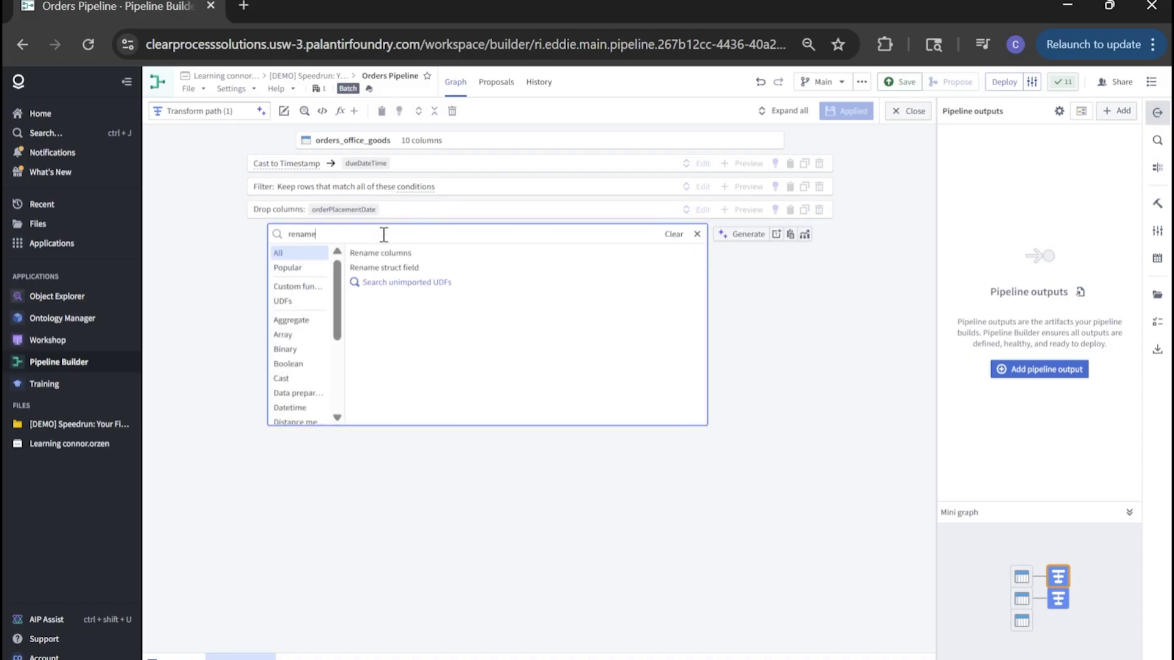
{"action": "left_click", "coordinate": [373, 253]}
{"action": "left_click", "coordinate": [313, 306]}
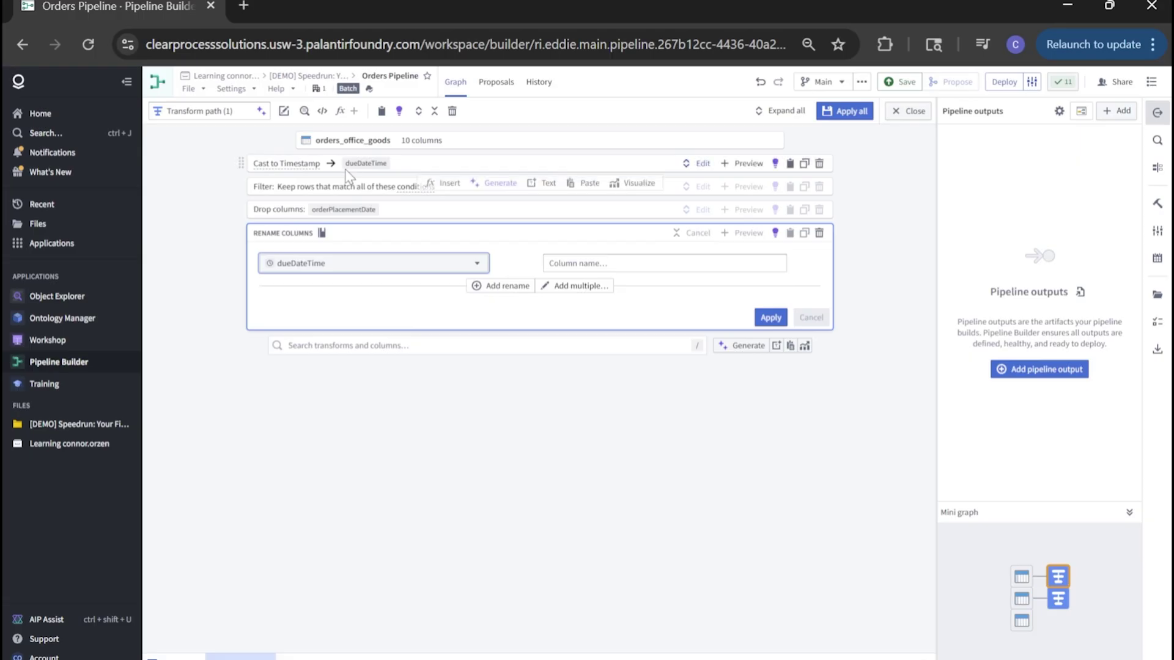
{"action": "left_click", "coordinate": [608, 265]}
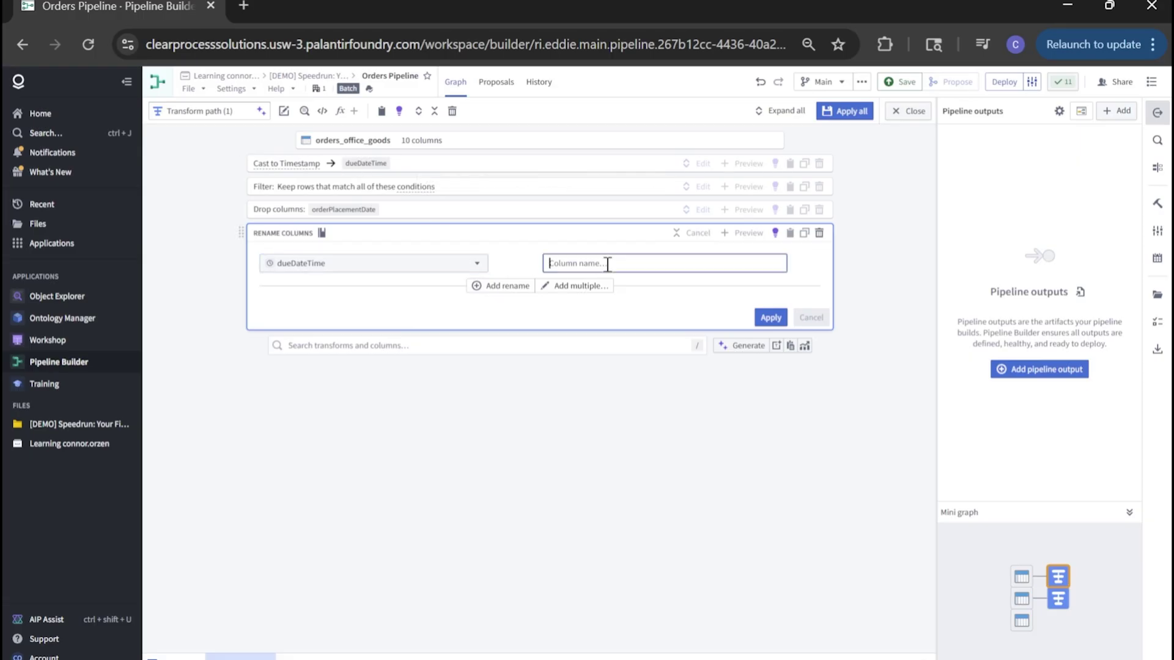
{"action": "type", "text": "order_"}
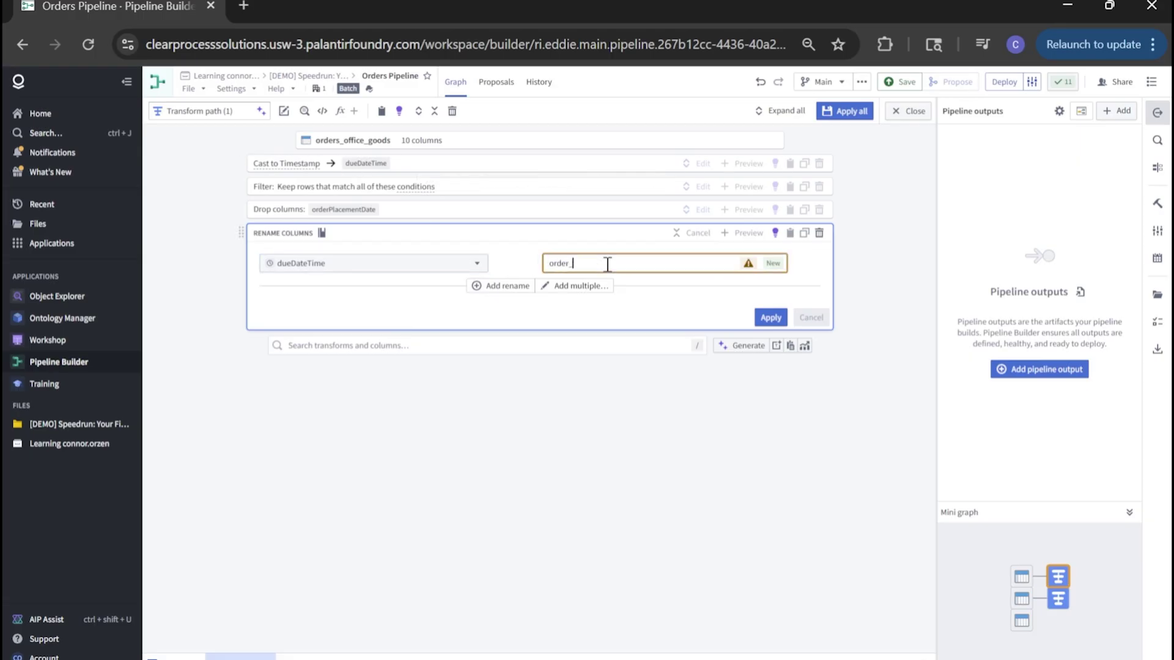
{"action": "type", "text": "due_date"}
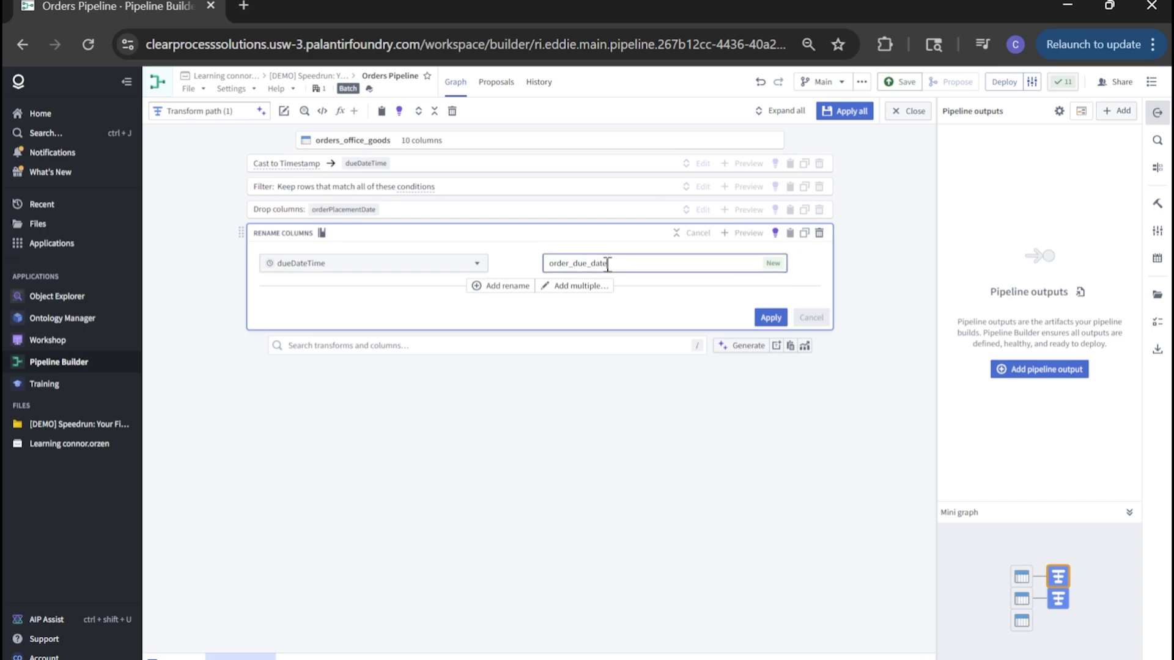
{"action": "left_click", "coordinate": [705, 305]}
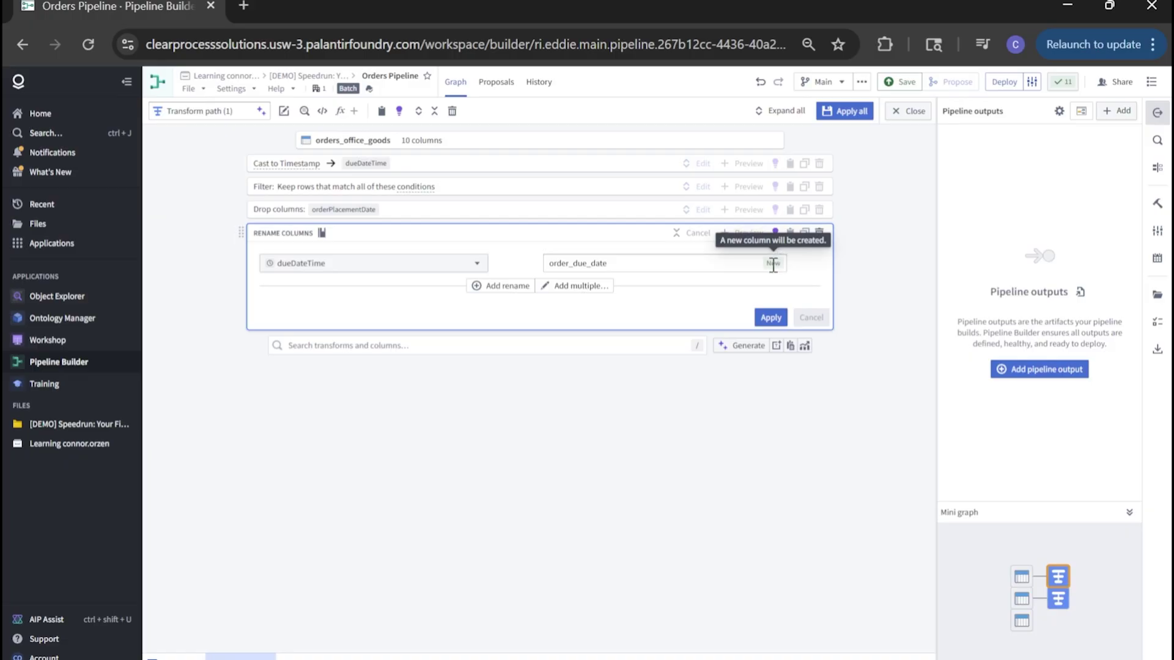
{"action": "left_click", "coordinate": [770, 318]}
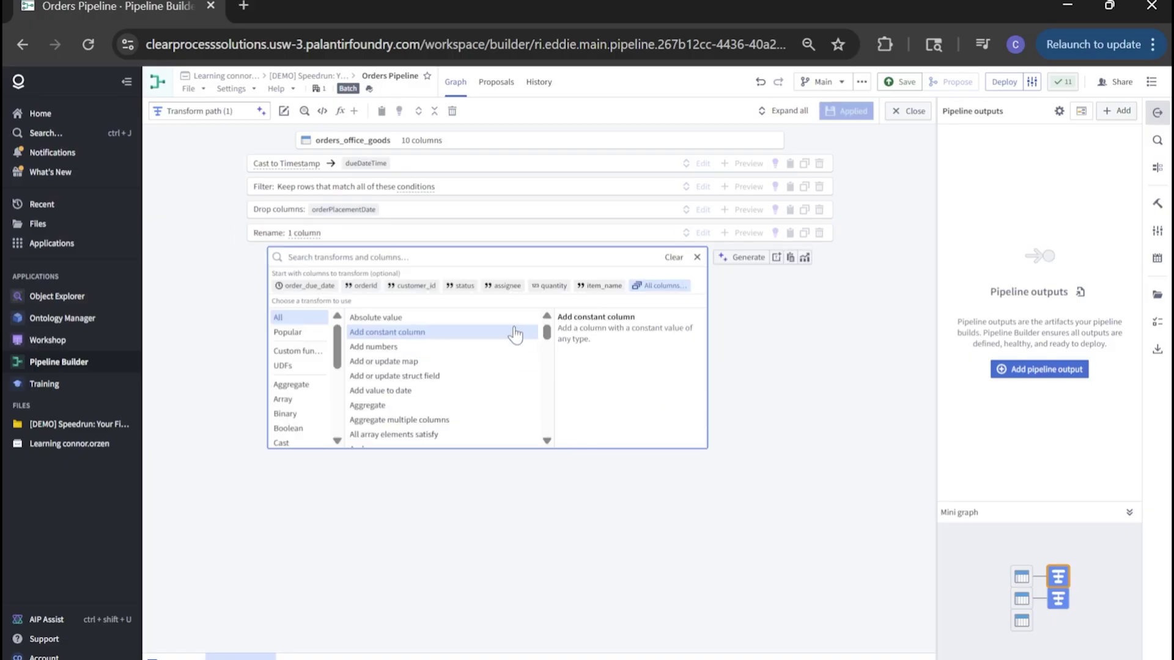
{"action": "type", "text": "norm"}
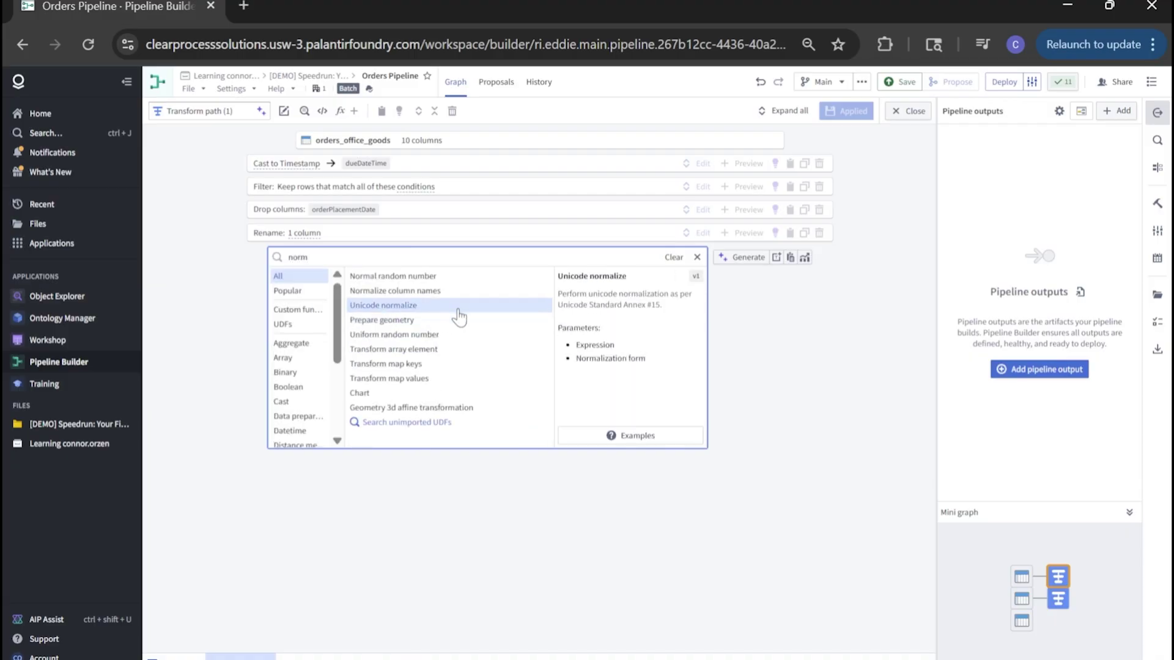
Step: Add a Normalize column names step, save the pipeline, and return to the graph
{"action": "left_click", "coordinate": [435, 293]}
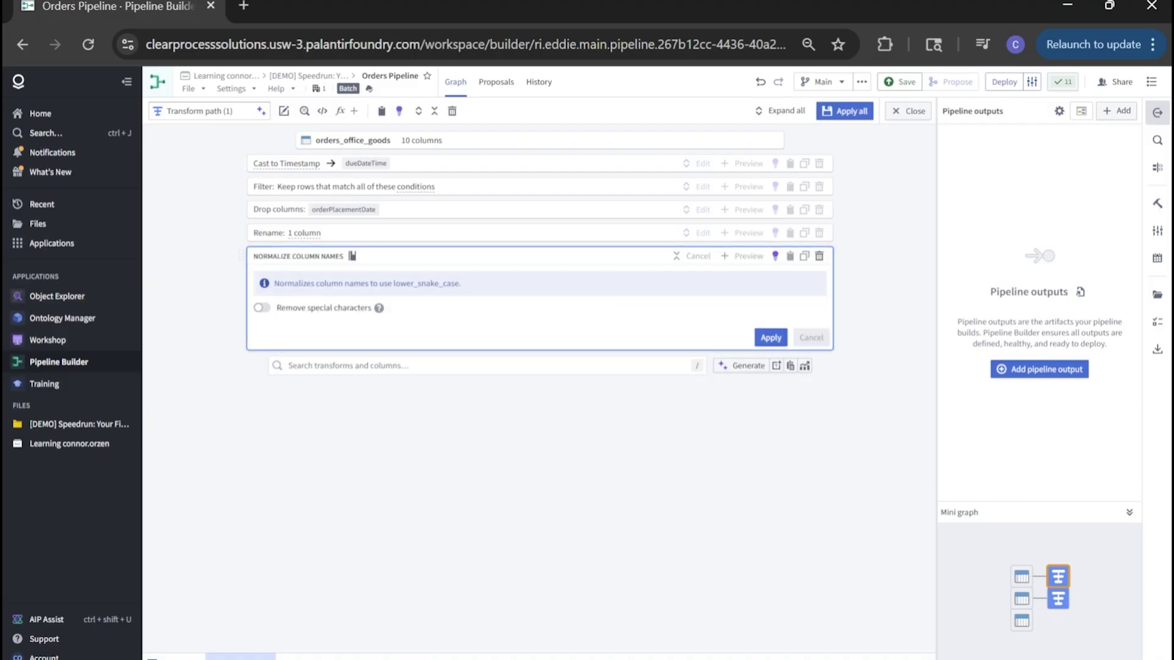
{"action": "left_click", "coordinate": [771, 337]}
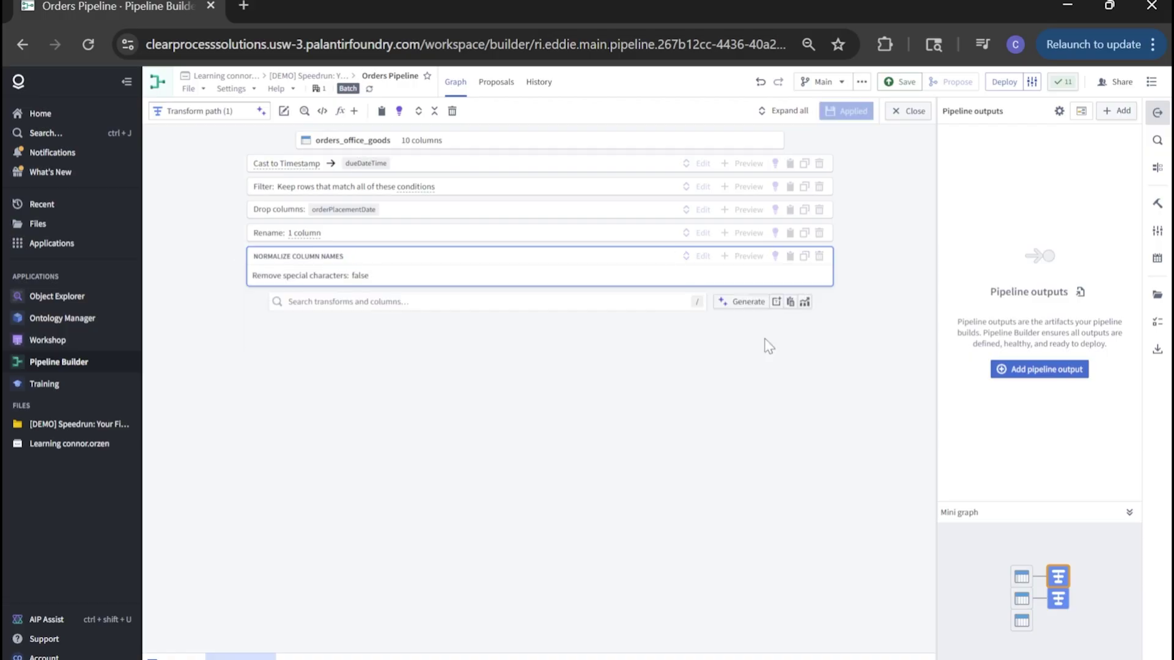
{"action": "left_click", "coordinate": [899, 82]}
{"action": "left_click", "coordinate": [908, 111]}
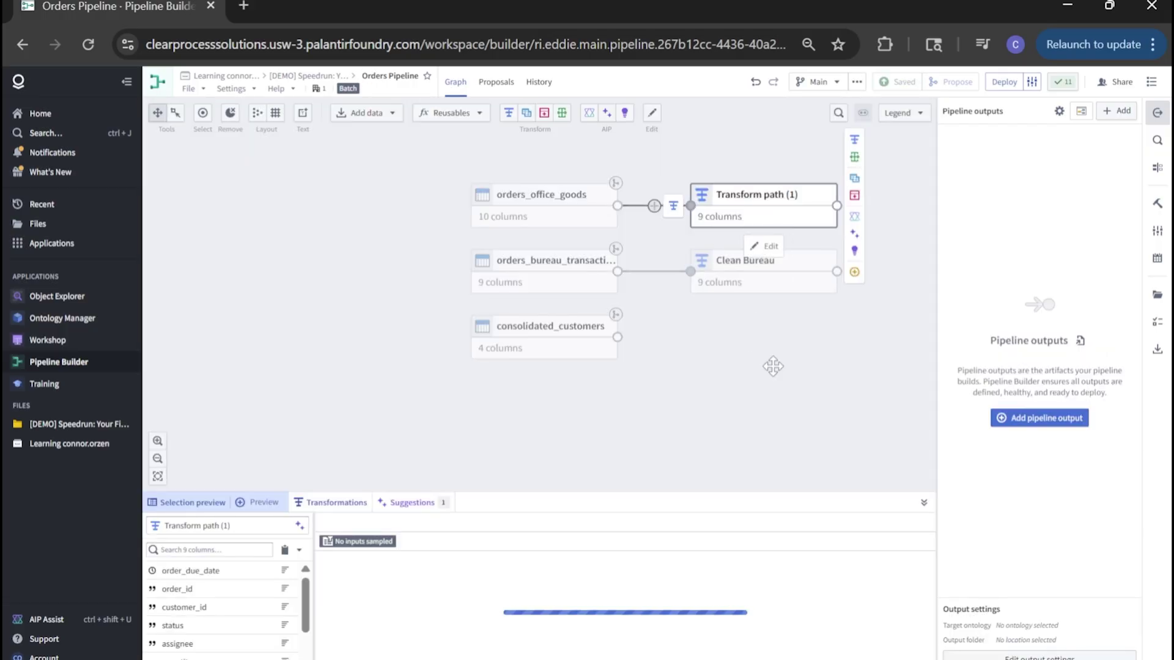
Step: Rename the Transform path (1) node to 'Clean Office Goods'
{"action": "right_click", "coordinate": [790, 203]}
{"action": "mouse_move", "coordinate": [818, 231]}
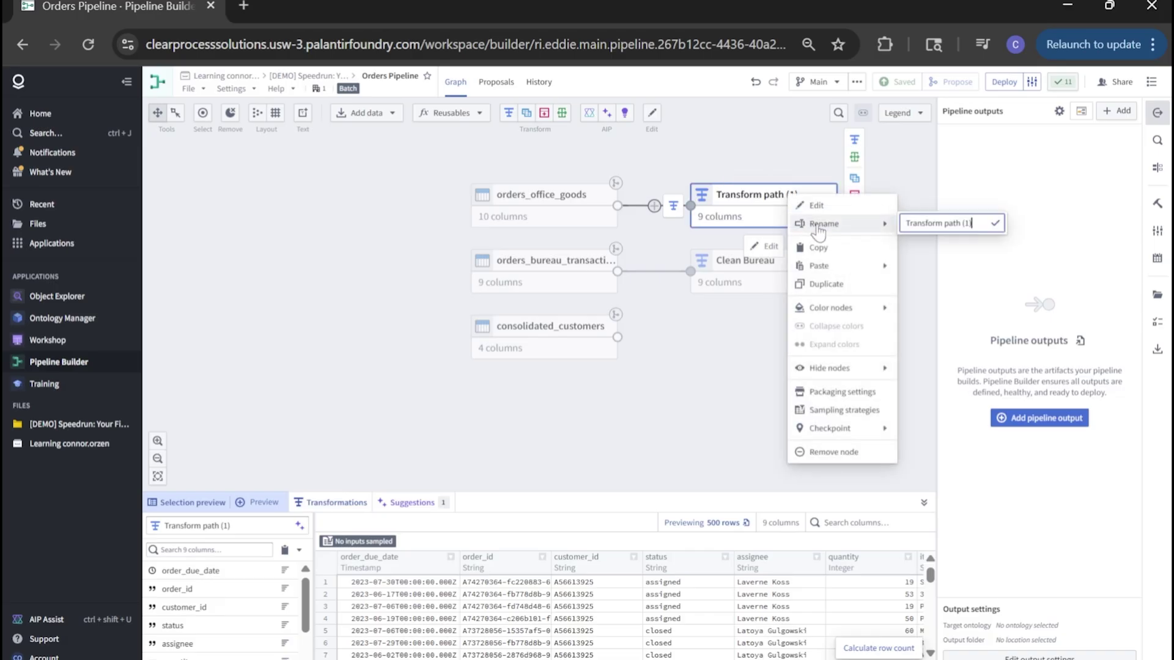
{"action": "key", "text": "ctrl+a"}
{"action": "type", "text": "Clean Office Goods"}
{"action": "key", "text": "Return"}
{"action": "left_click", "coordinate": [894, 276]}
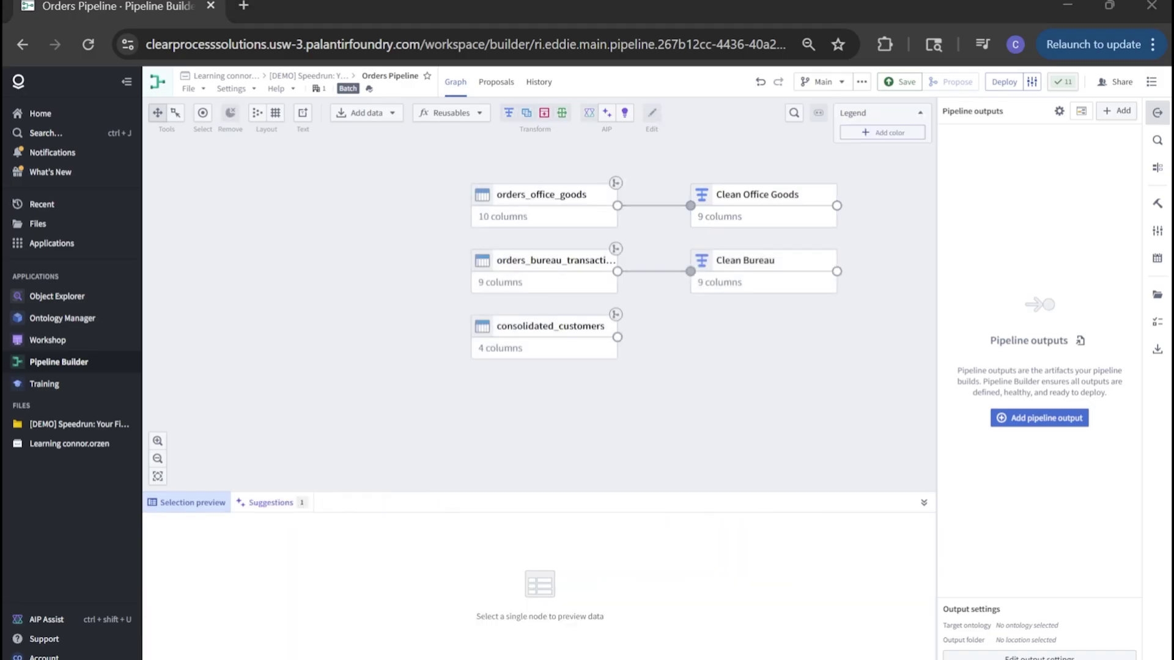
{"action": "left_click", "coordinate": [587, 339]}
Step: Colour consolidated_customers, bureau transactions and orders_office_goods blue as legend group 'Inputs'
{"action": "left_click", "coordinate": [590, 272], "text": "shift"}
{"action": "left_click", "coordinate": [590, 211], "text": "shift"}
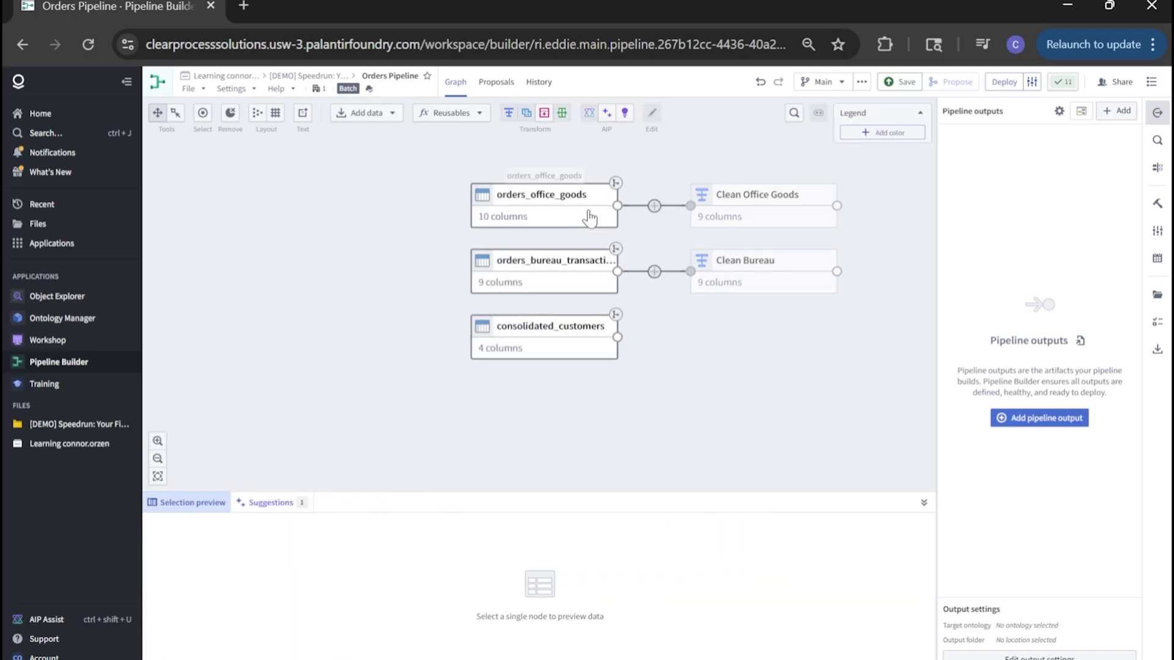
{"action": "left_click", "coordinate": [916, 138]}
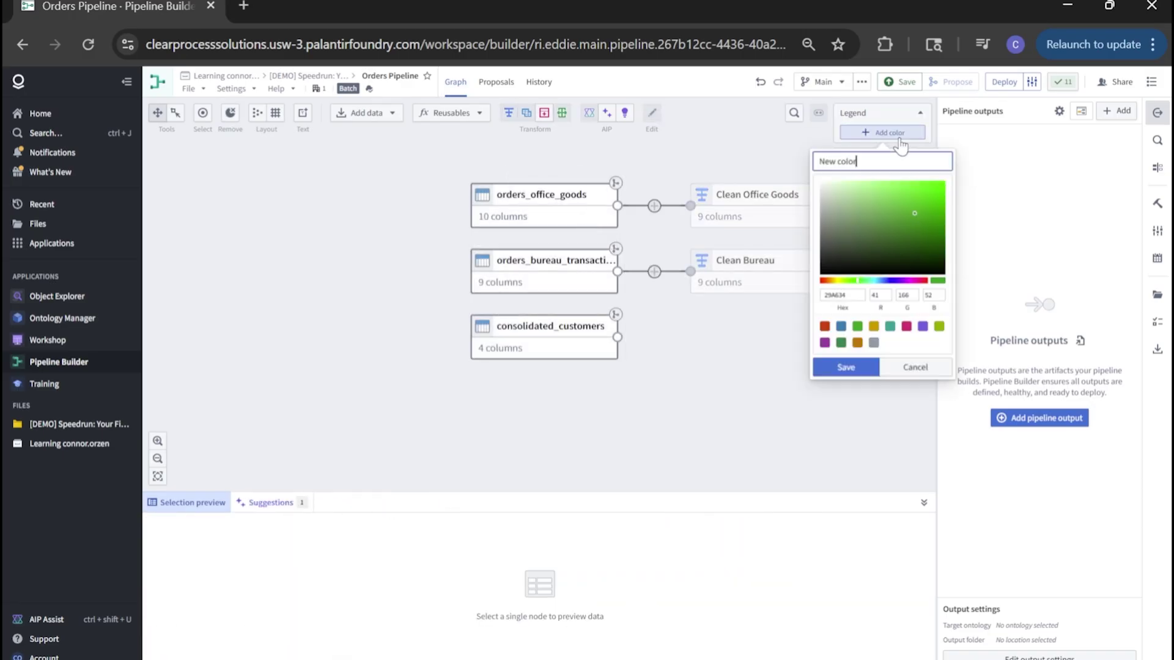
{"action": "left_click", "coordinate": [842, 322]}
{"action": "left_click", "coordinate": [872, 162]}
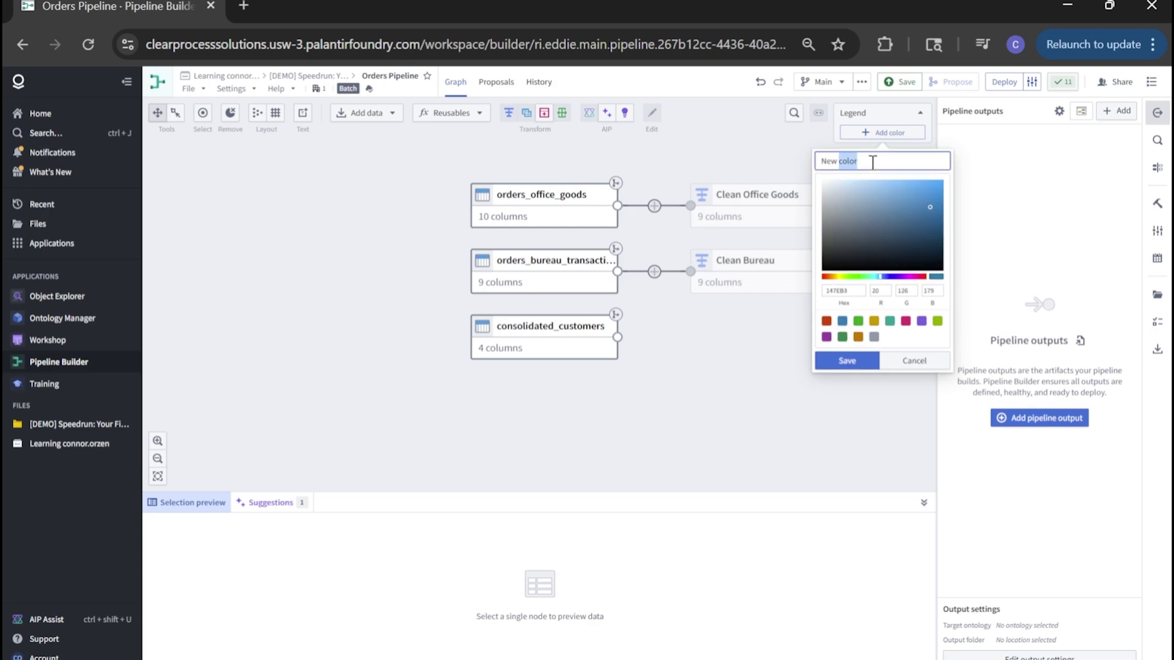
{"action": "left_click_drag", "start_coordinate": [874, 161], "coordinate": [801, 162]}
{"action": "key", "text": "BackSpace"}
{"action": "type", "text": "Inputs"}
{"action": "key", "text": "Return"}
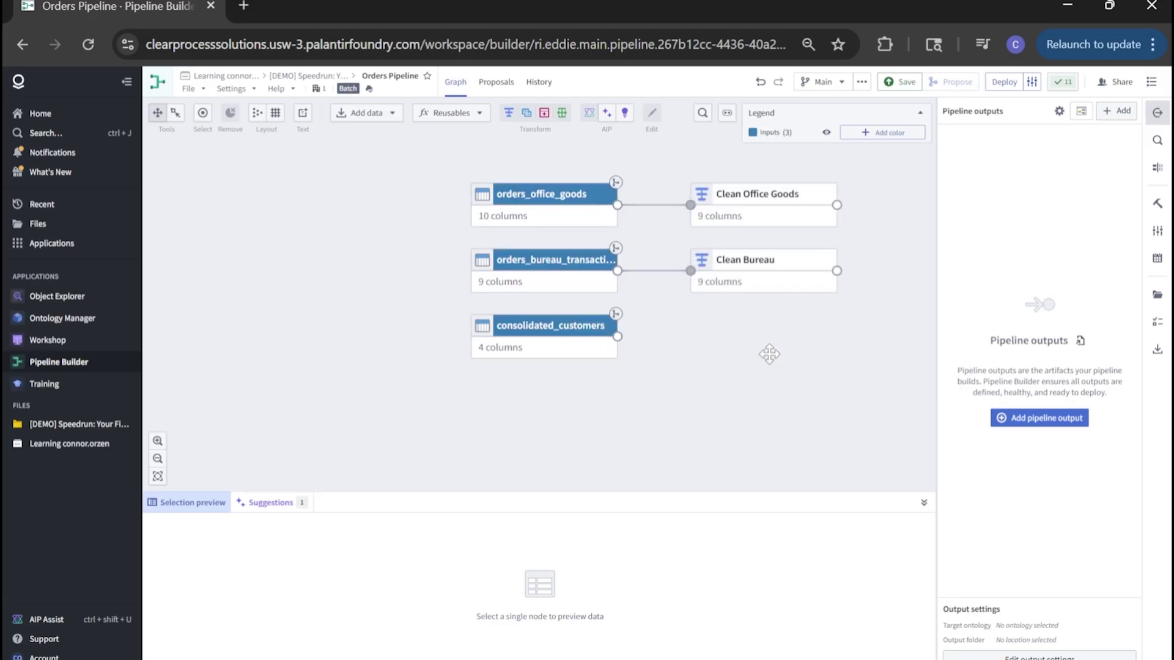
{"action": "left_click_drag", "start_coordinate": [727, 372], "coordinate": [673, 389]}
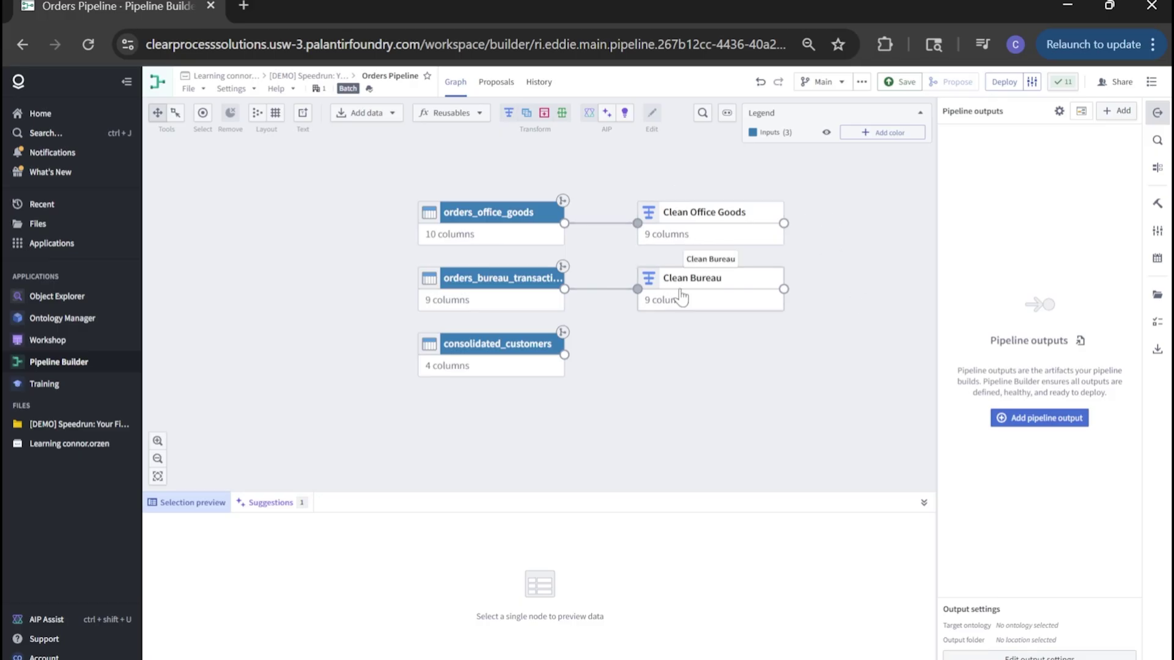
{"action": "left_click", "coordinate": [710, 228]}
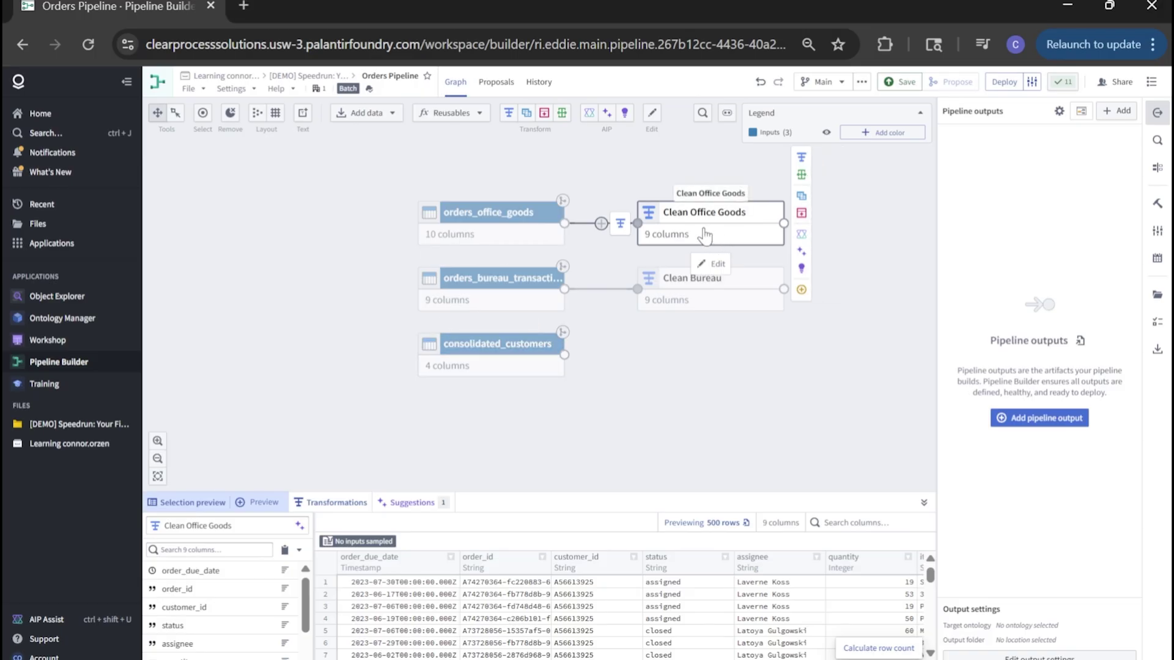
Step: Start a join from Clean Office Goods to consolidated_customers, naming it 'Clean Office Goods'
{"action": "left_click", "coordinate": [813, 198]}
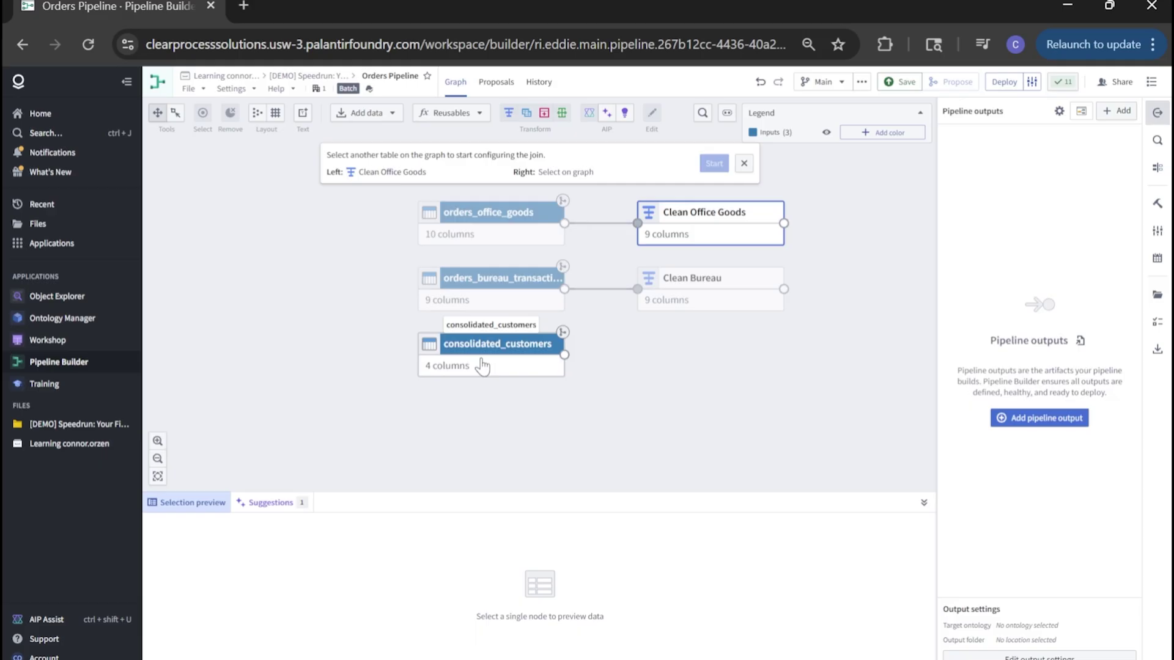
{"action": "left_click", "coordinate": [483, 366]}
{"action": "left_click", "coordinate": [714, 164]}
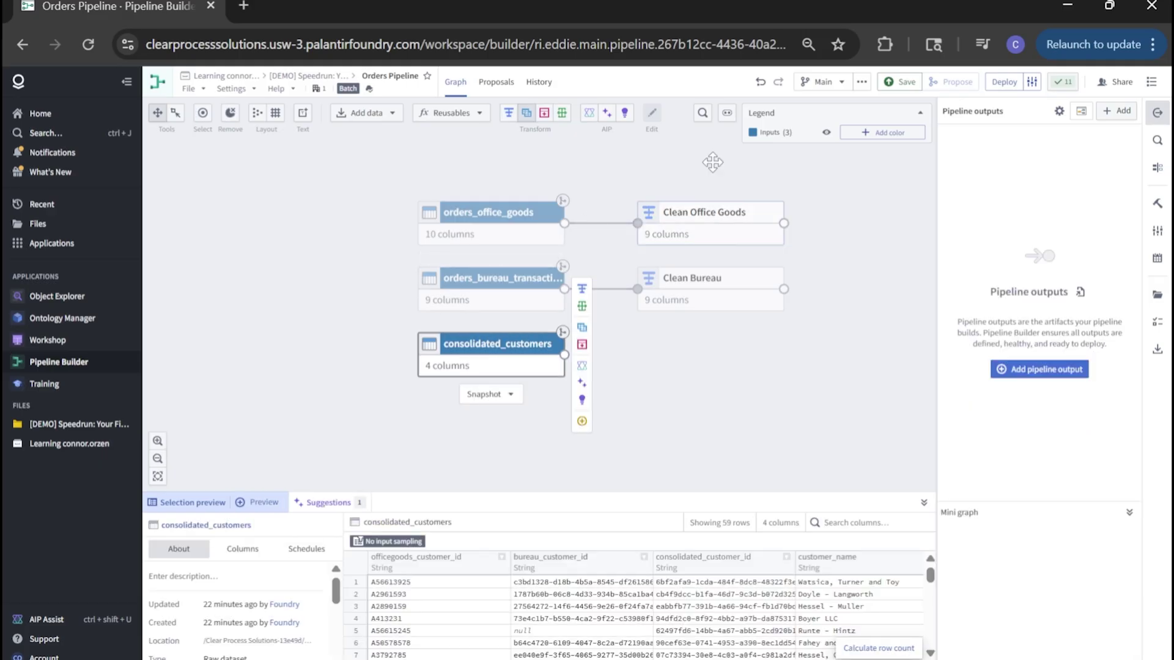
{"action": "left_click", "coordinate": [229, 112]}
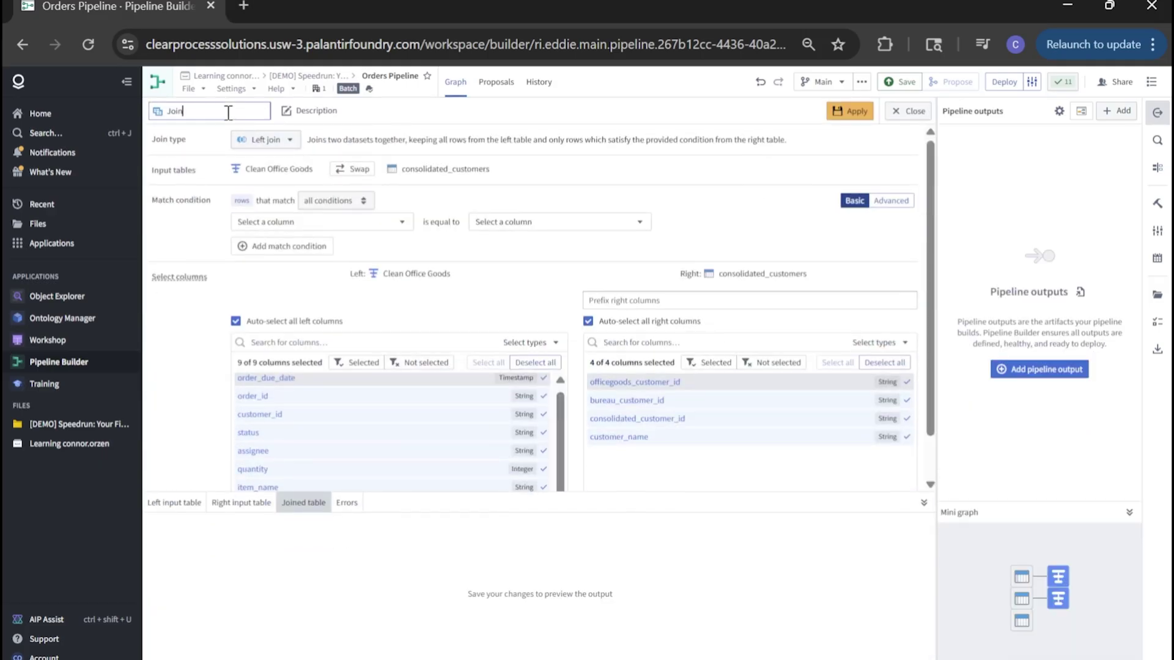
{"action": "key", "text": "ctrl+a"}
{"action": "type", "text": "Clean Office Goods"}
Step: Match customer_id to officegoods_customer_id, drop officegoods_customer_id and bureau_customer_id, and apply
{"action": "left_click", "coordinate": [324, 222]}
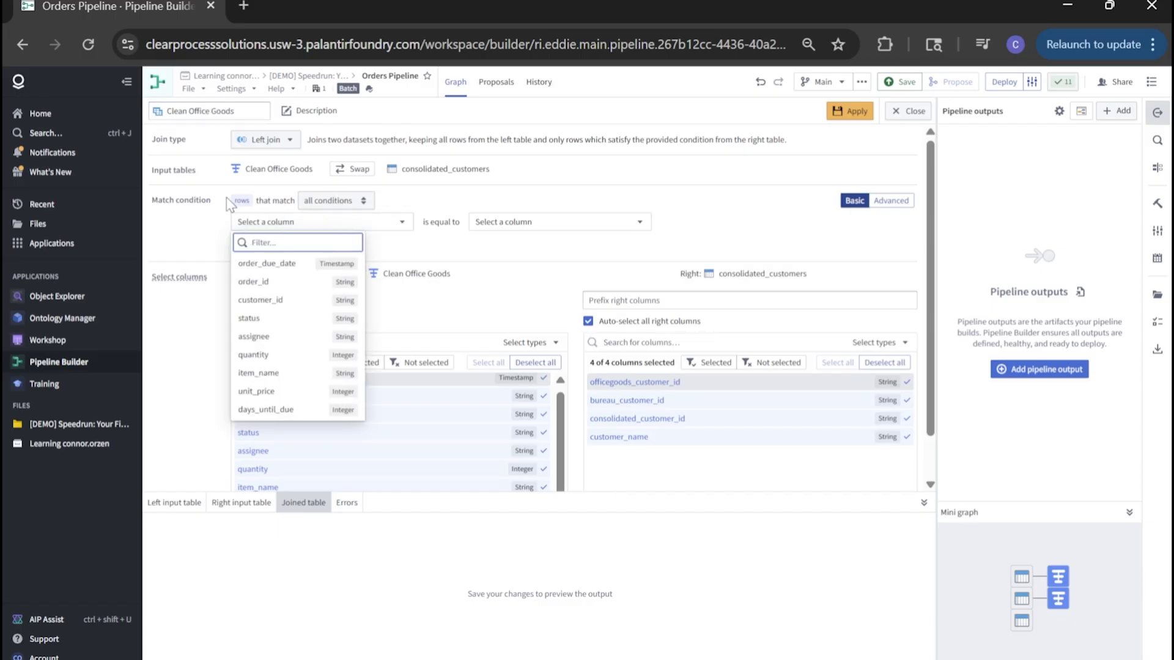
{"action": "left_click", "coordinate": [260, 299]}
{"action": "left_click", "coordinate": [483, 223]}
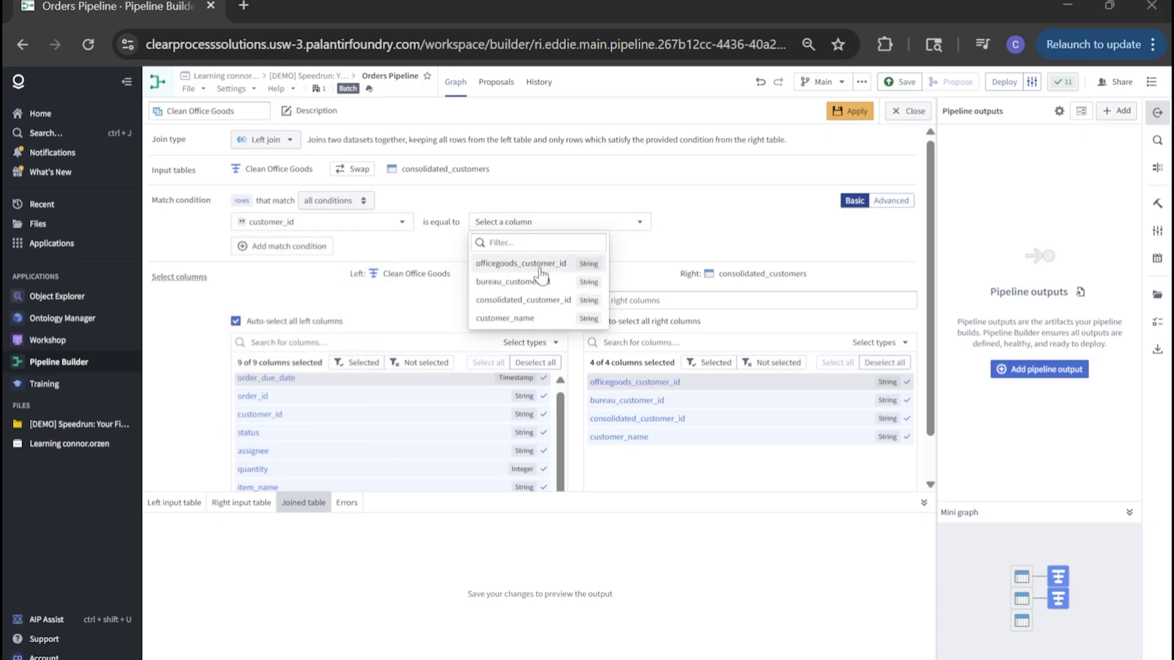
{"action": "left_click", "coordinate": [540, 267]}
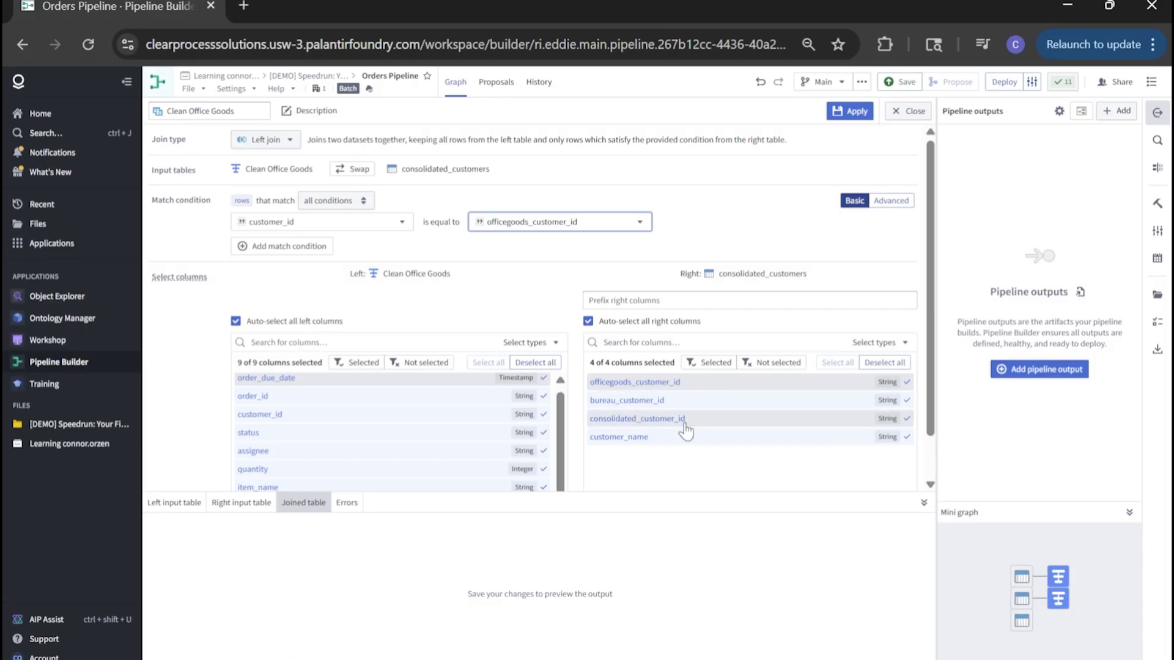
{"action": "left_click", "coordinate": [679, 400]}
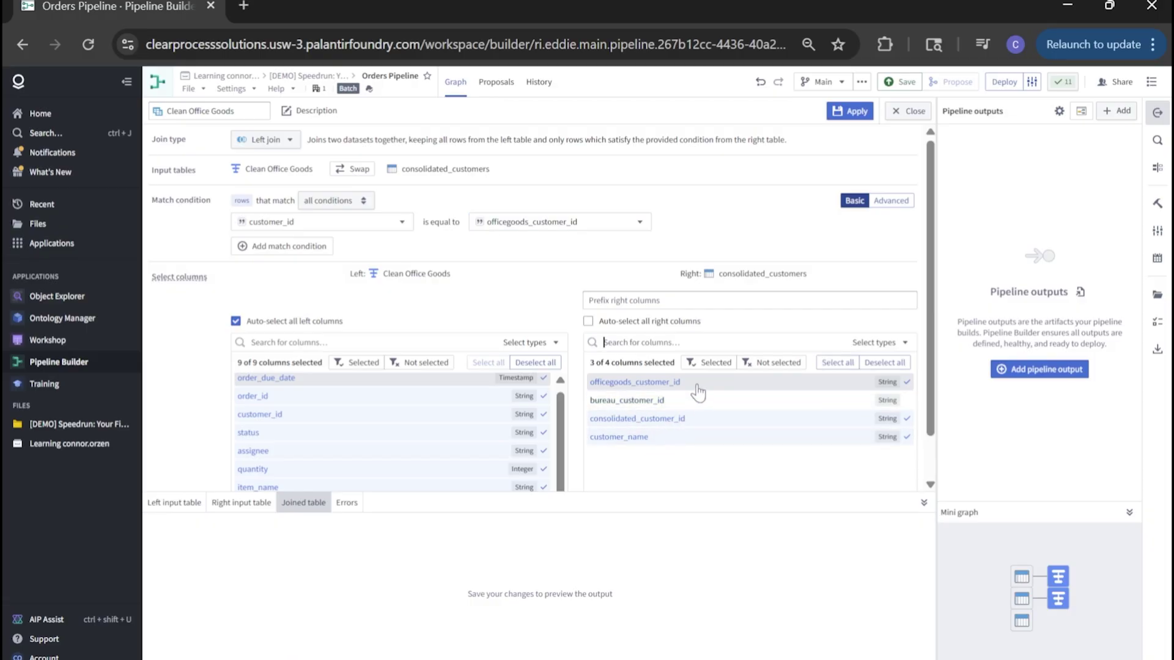
{"action": "left_click", "coordinate": [703, 383]}
{"action": "scroll", "coordinate": [732, 474], "scroll_direction": "down", "scroll_amount": 1}
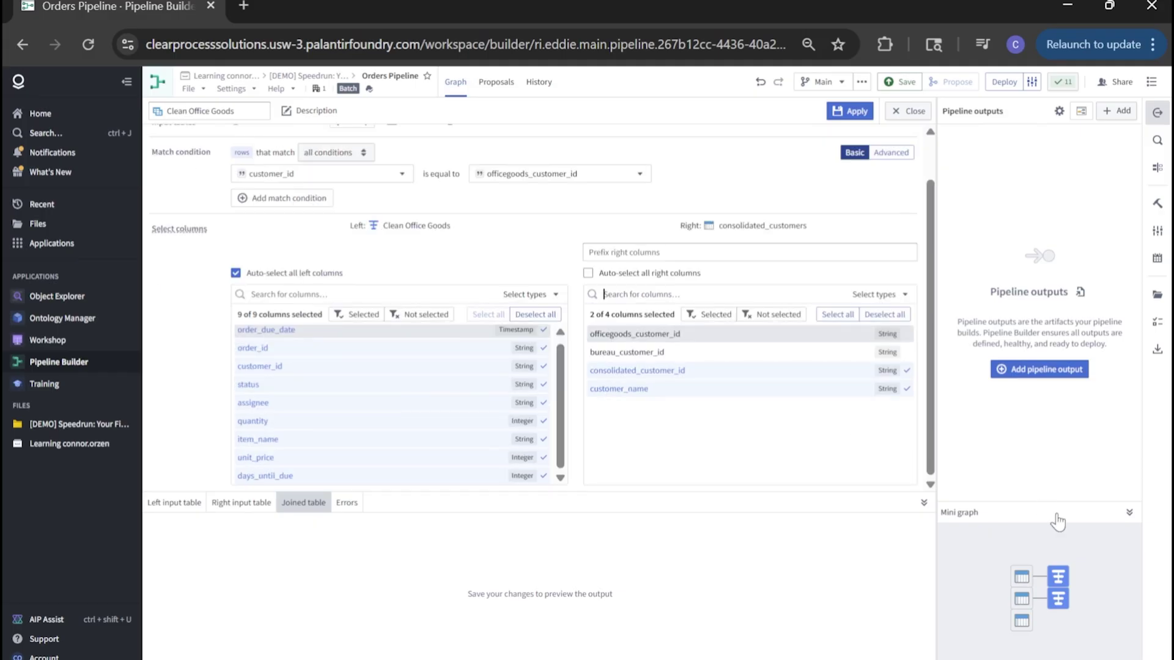
{"action": "left_click", "coordinate": [844, 112]}
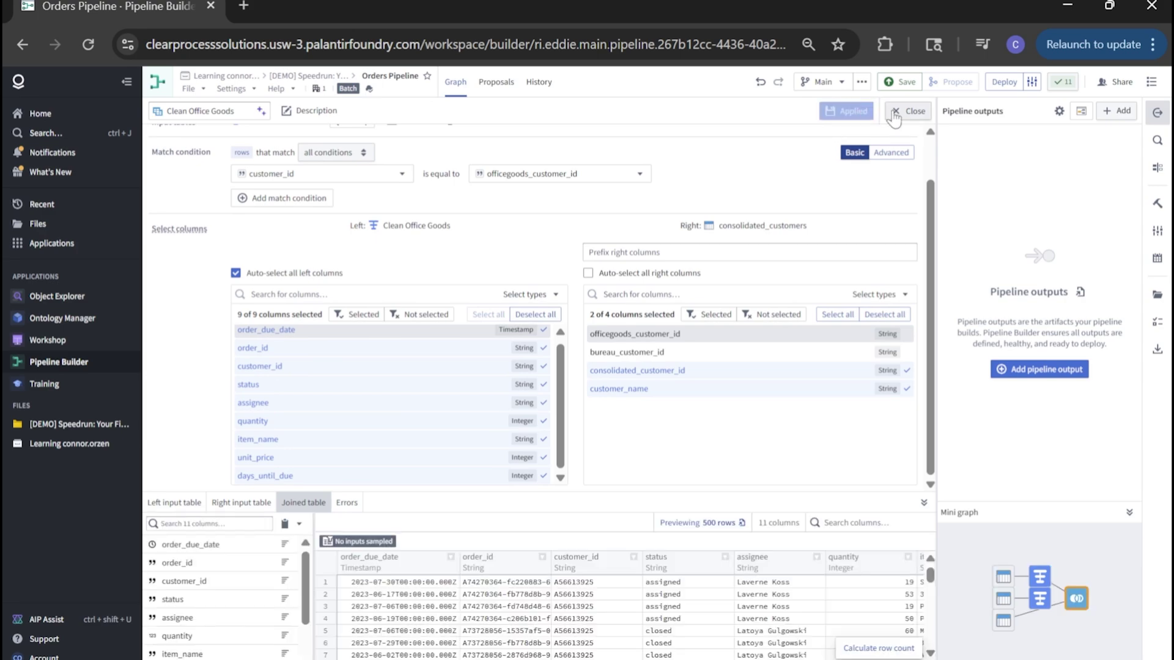
{"action": "left_click", "coordinate": [905, 110]}
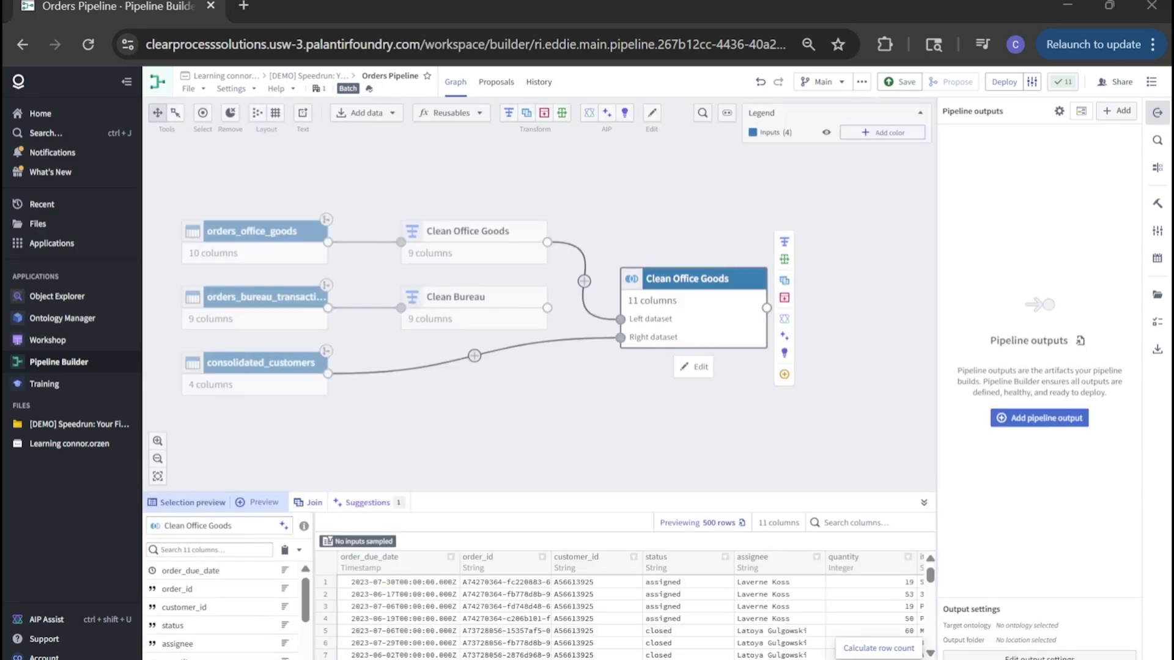
Step: Start a join from Clean Bureau to consolidated_customers named 'Join Bureau'
{"action": "left_click", "coordinate": [471, 309]}
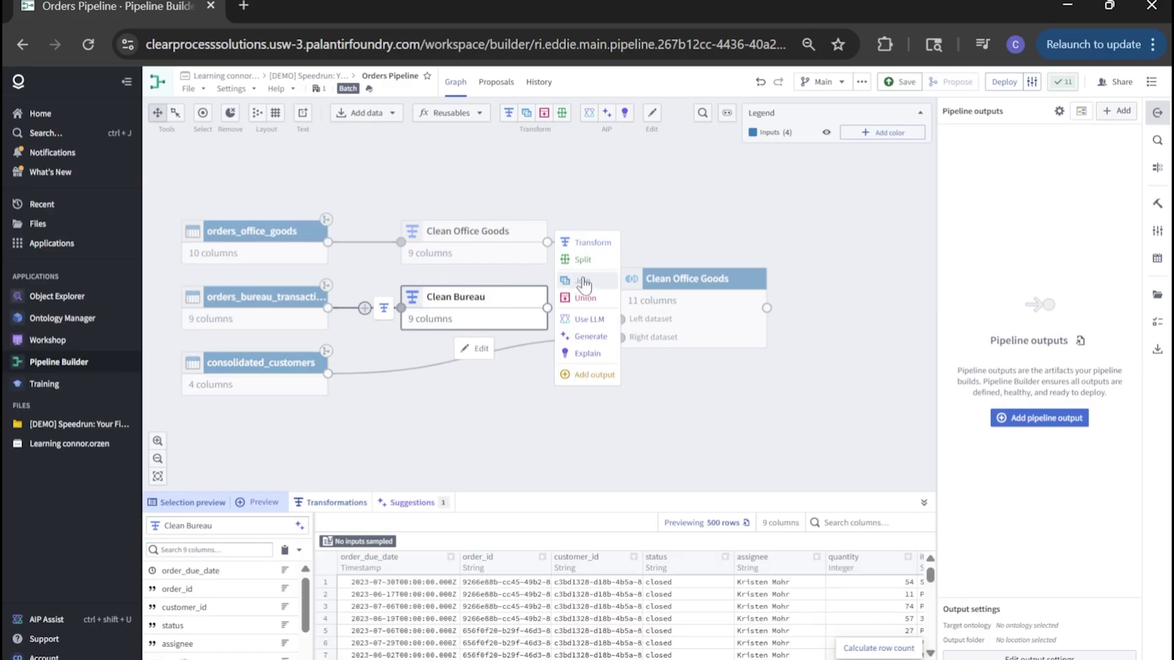
{"action": "left_click", "coordinate": [582, 283]}
{"action": "left_click", "coordinate": [291, 376]}
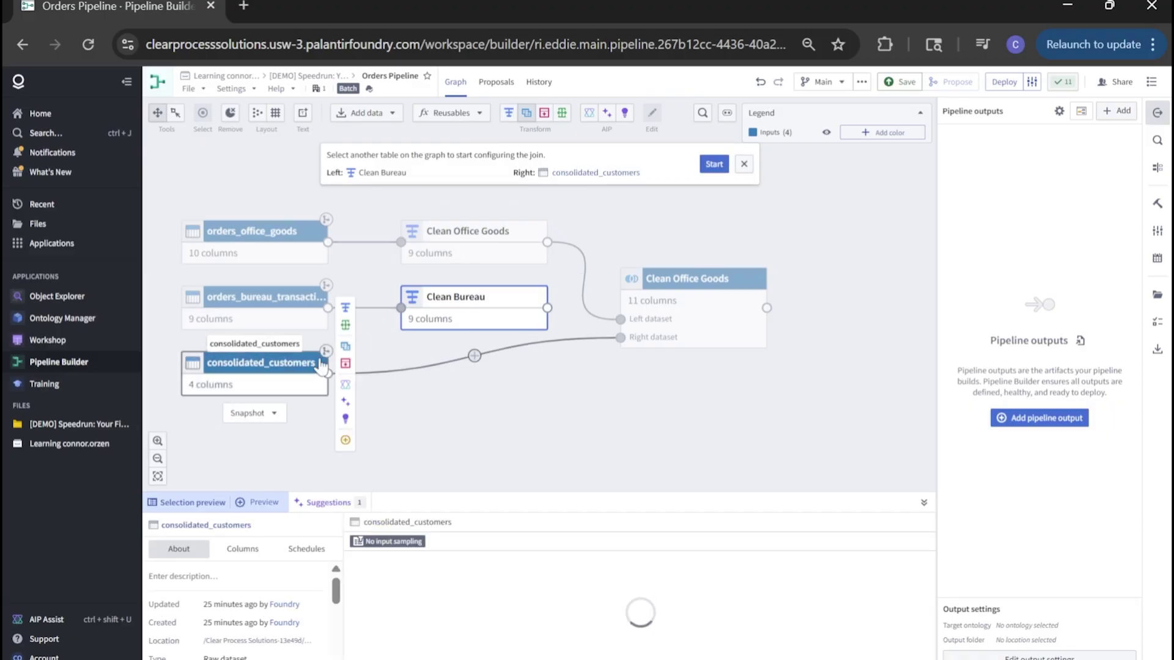
{"action": "left_click", "coordinate": [713, 164]}
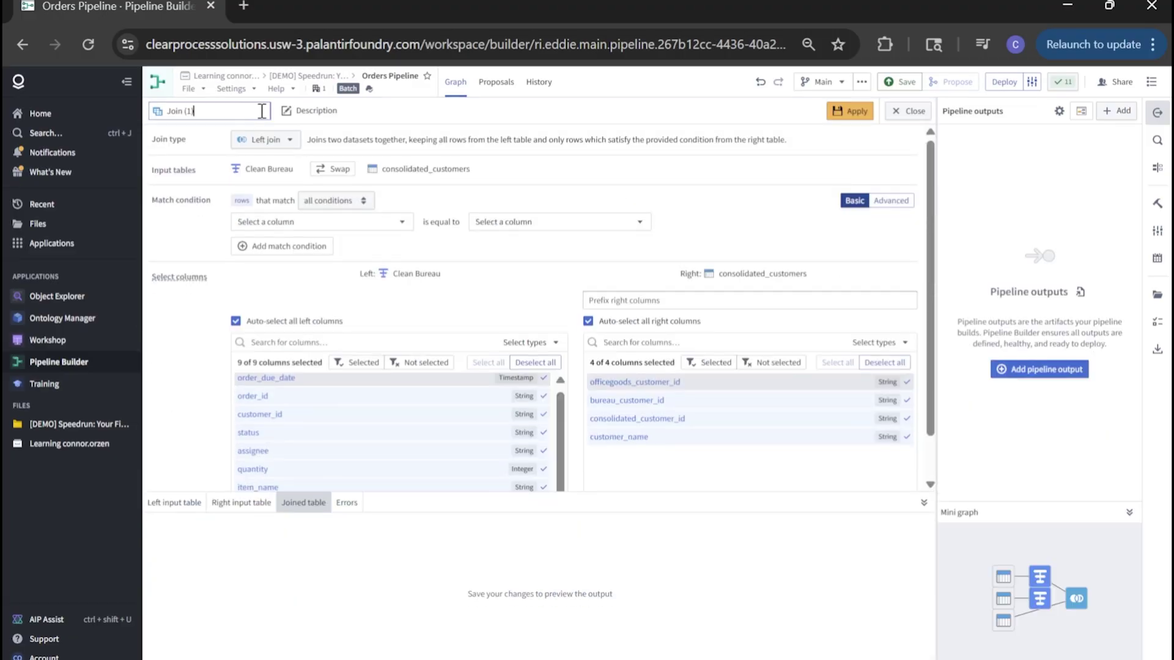
{"action": "triple_click", "coordinate": [262, 116]}
{"action": "type", "text": "Join Bureau"}
Step: Match customer_id to bureau_customer_id, drop bureau_customer_id and officegoods_customer_id, and apply
{"action": "left_click", "coordinate": [306, 222]}
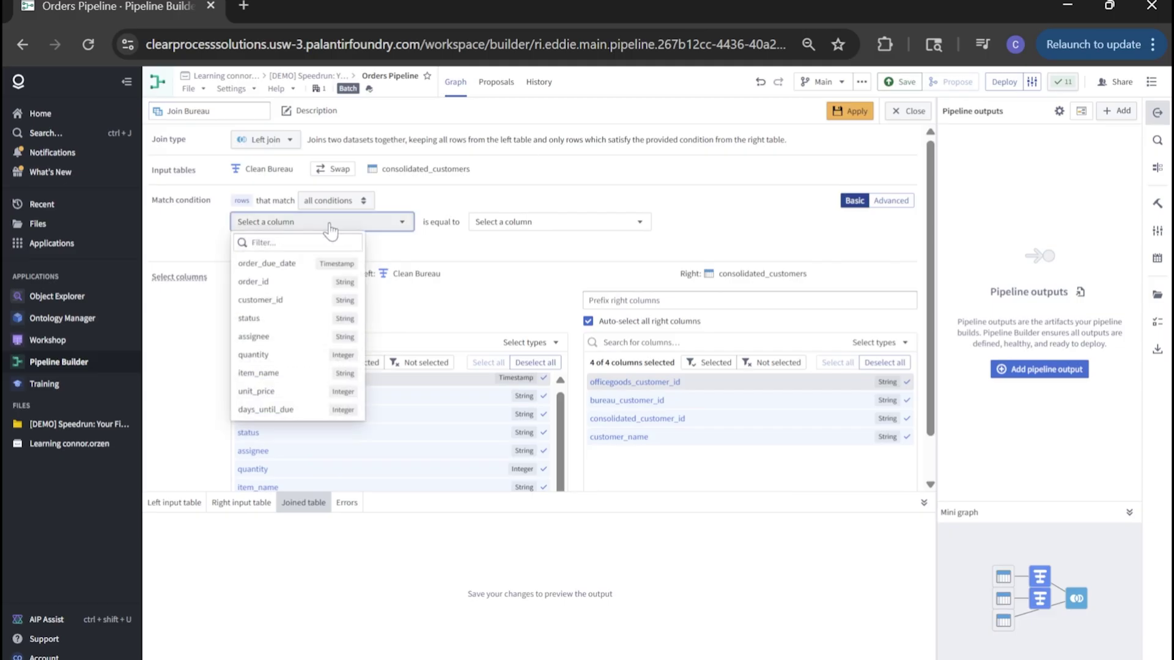
{"action": "left_click", "coordinate": [311, 301]}
{"action": "left_click", "coordinate": [576, 225]}
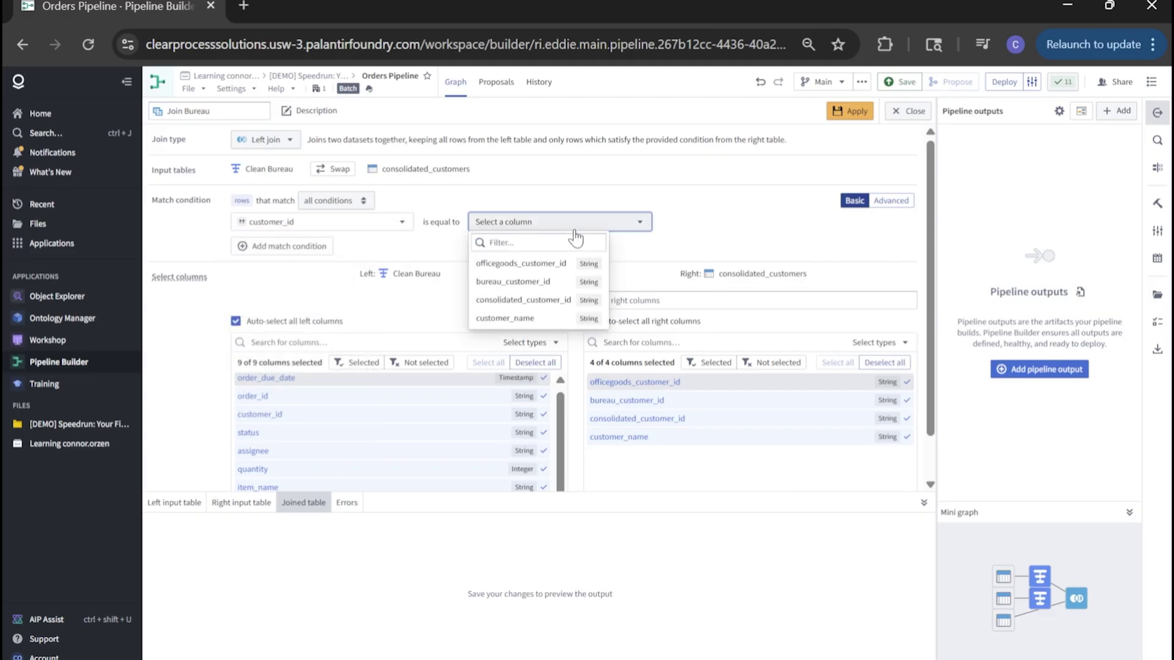
{"action": "left_click", "coordinate": [541, 283]}
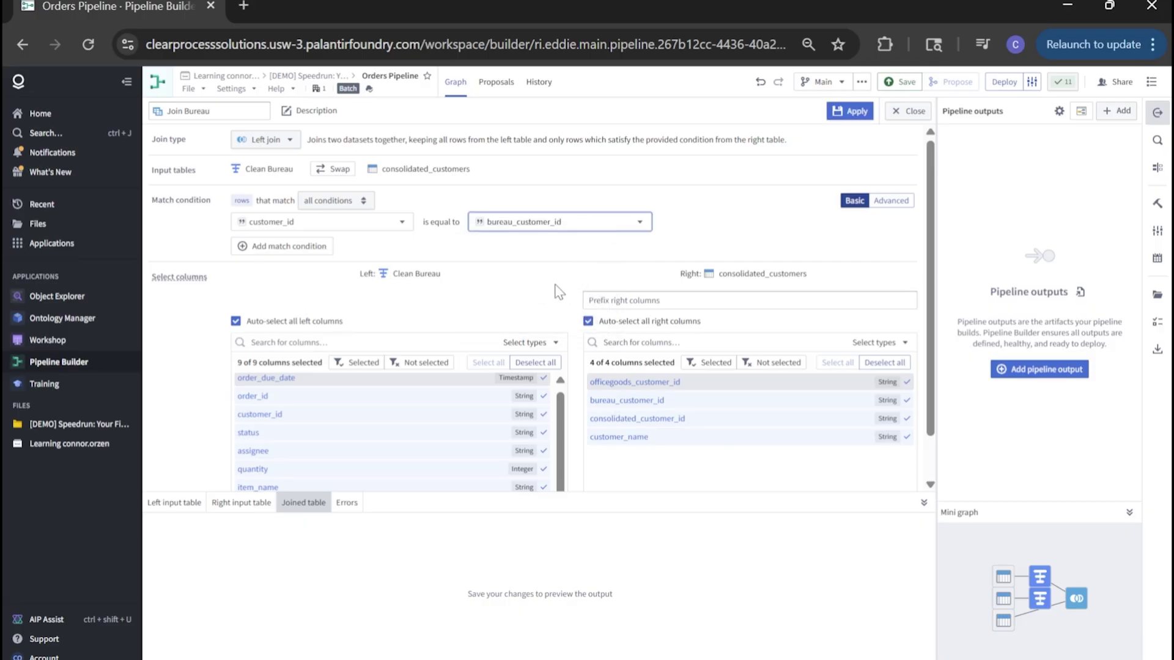
{"action": "left_click", "coordinate": [651, 402]}
{"action": "left_click", "coordinate": [654, 383]}
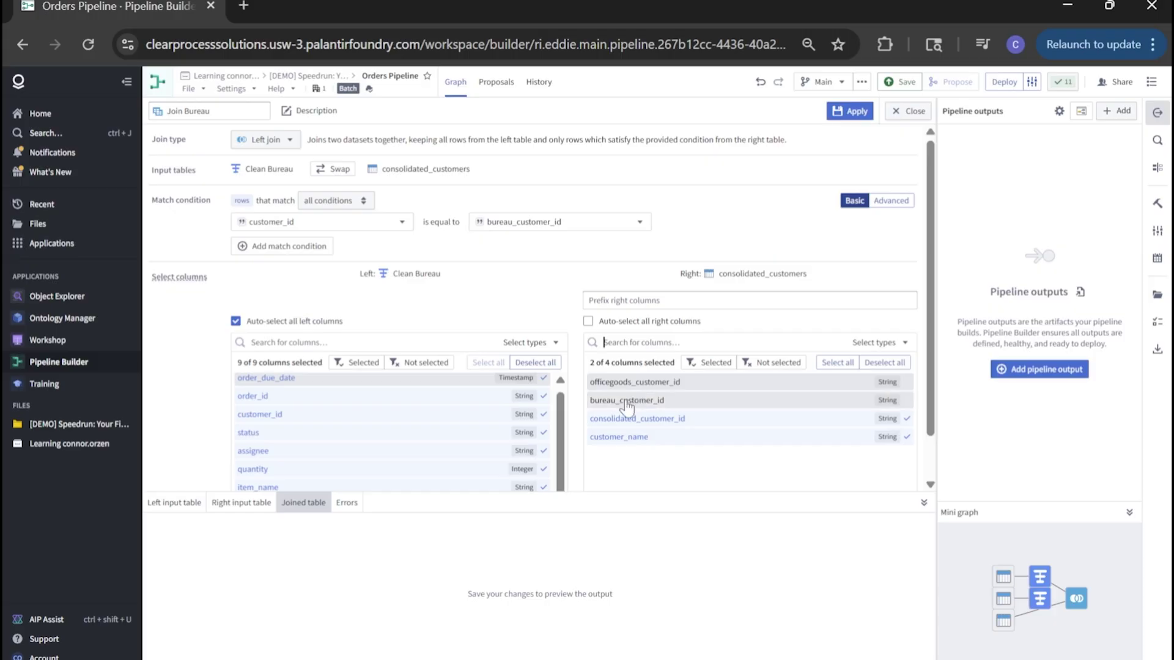
{"action": "scroll", "coordinate": [690, 468], "scroll_direction": "down", "scroll_amount": 1}
{"action": "left_click", "coordinate": [850, 111]}
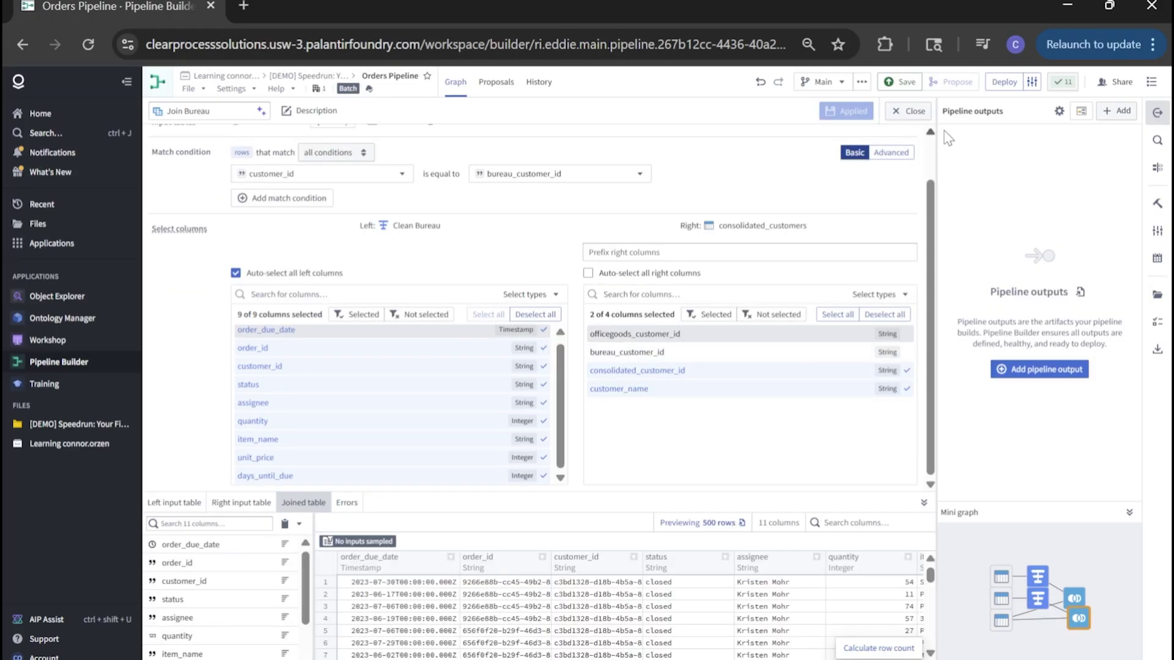
{"action": "left_click", "coordinate": [909, 111]}
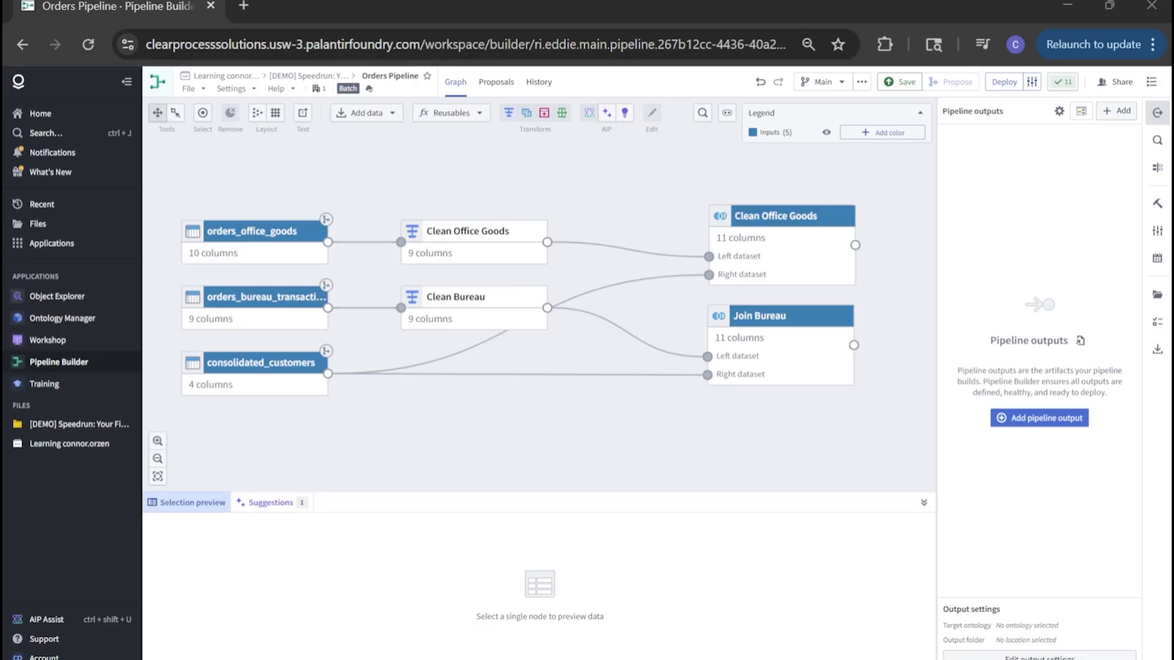
Step: Reposition consolidated_customers and Join Bureau, then auto-arrange the graph with Layout nodes
{"action": "left_click_drag", "start_coordinate": [294, 376], "coordinate": [557, 330]}
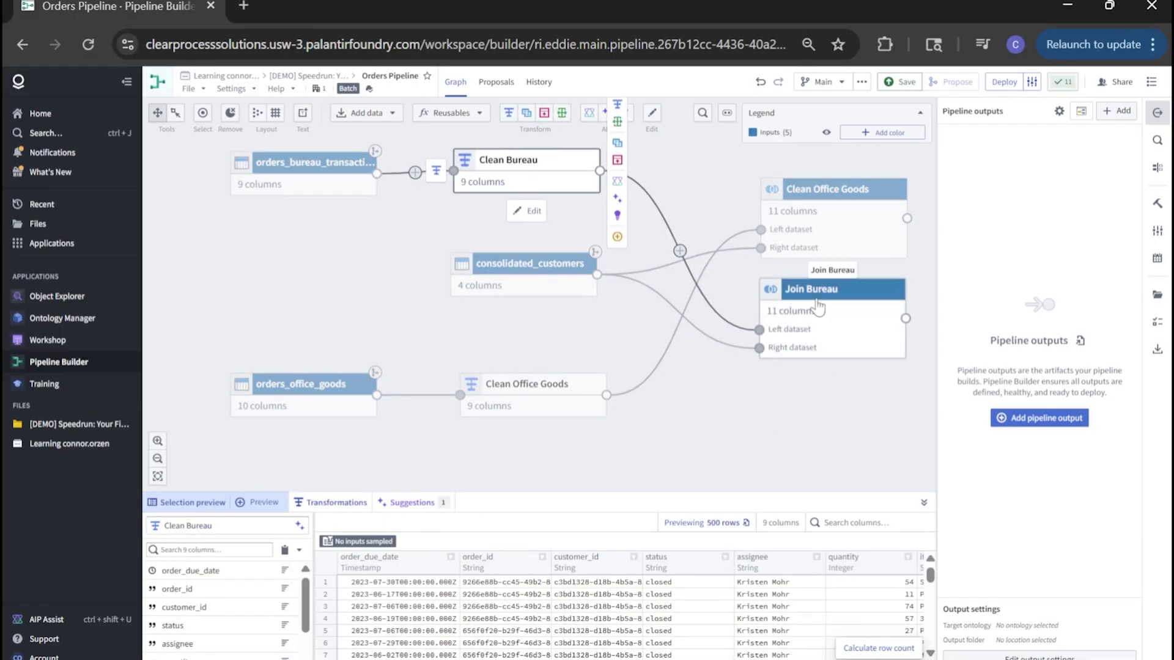
{"action": "left_click_drag", "start_coordinate": [822, 287], "coordinate": [813, 165]}
{"action": "left_click", "coordinate": [798, 368]}
{"action": "scroll", "coordinate": [538, 293], "scroll_direction": "down", "scroll_amount": 3}
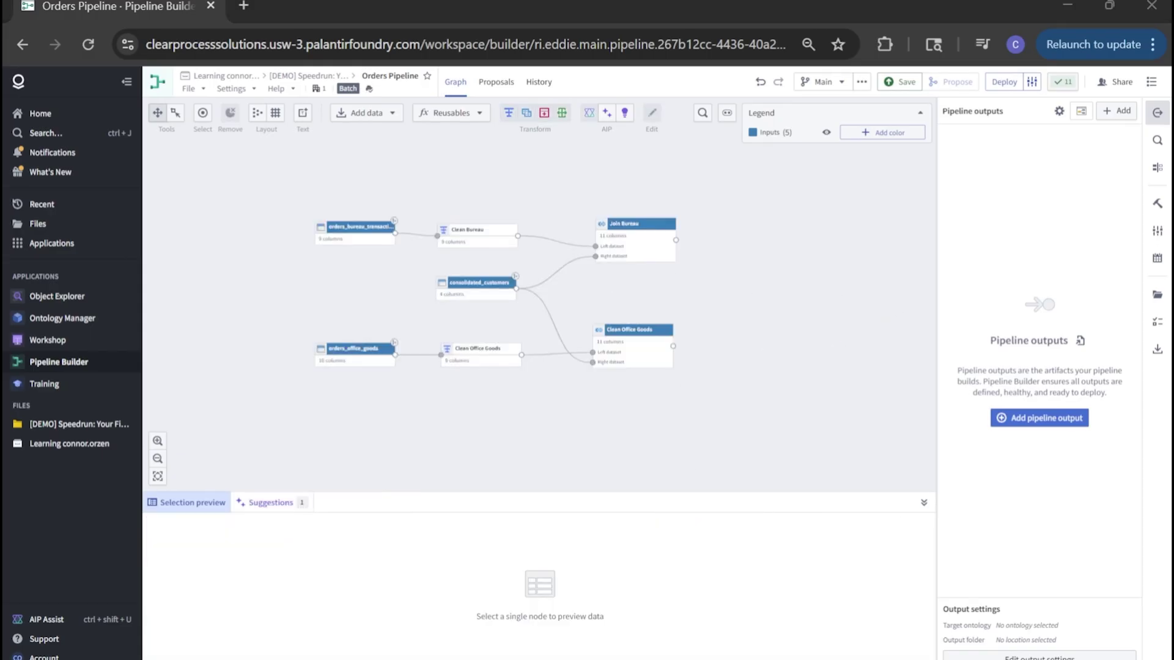
{"action": "scroll", "coordinate": [502, 412], "scroll_direction": "up", "scroll_amount": 4}
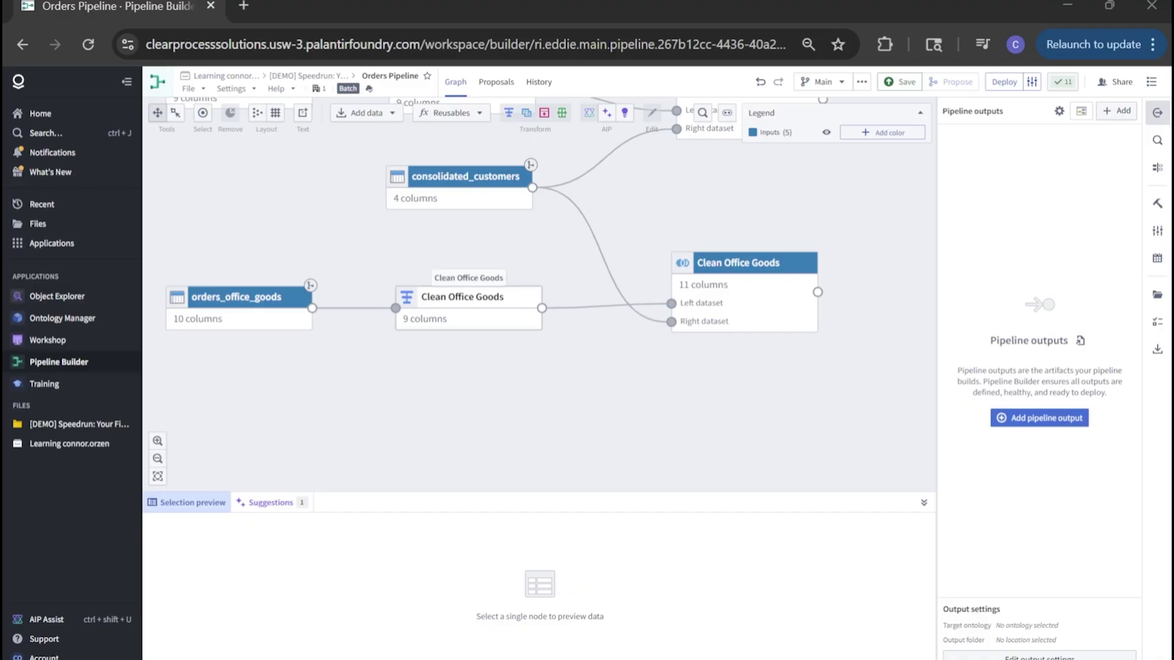
{"action": "scroll", "coordinate": [541, 300], "scroll_direction": "down", "scroll_amount": 4}
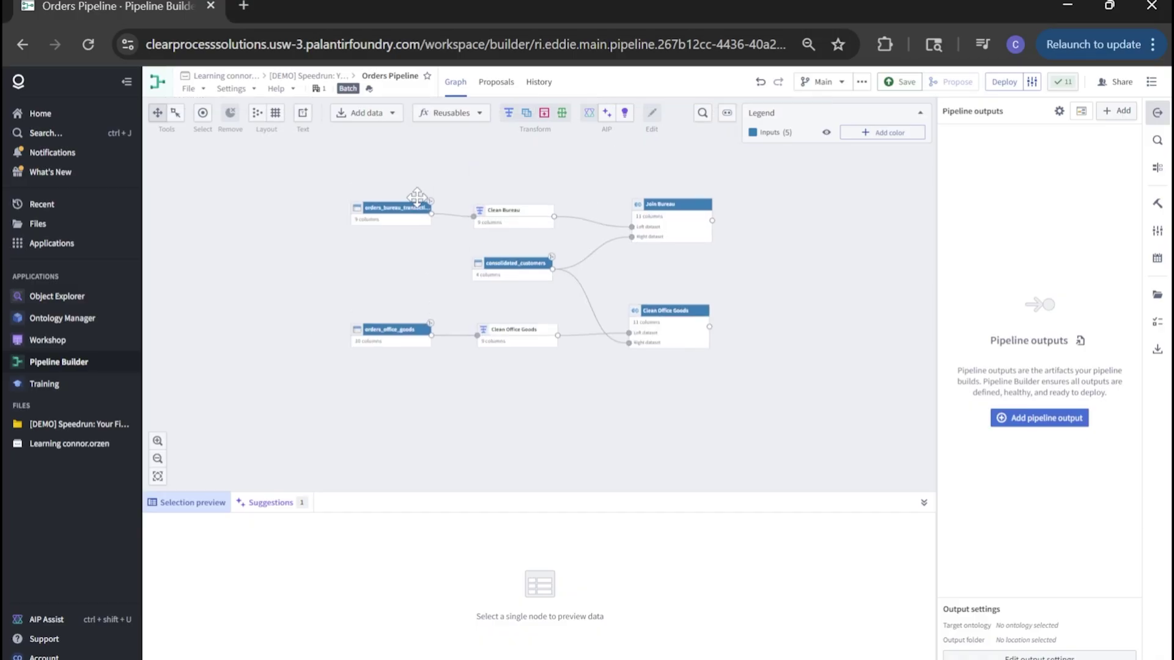
{"action": "left_click", "coordinate": [259, 116]}
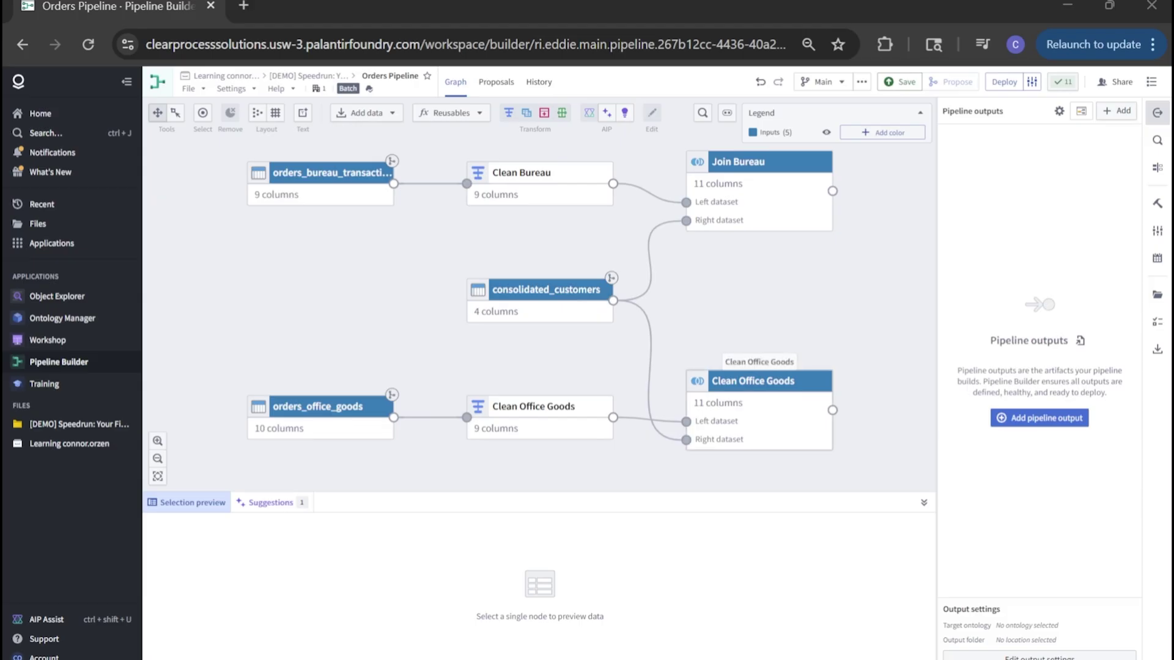
Step: Create a union of the Clean Office Goods join and Join Bureau named 'Union Orders'
{"action": "left_click", "coordinate": [772, 405]}
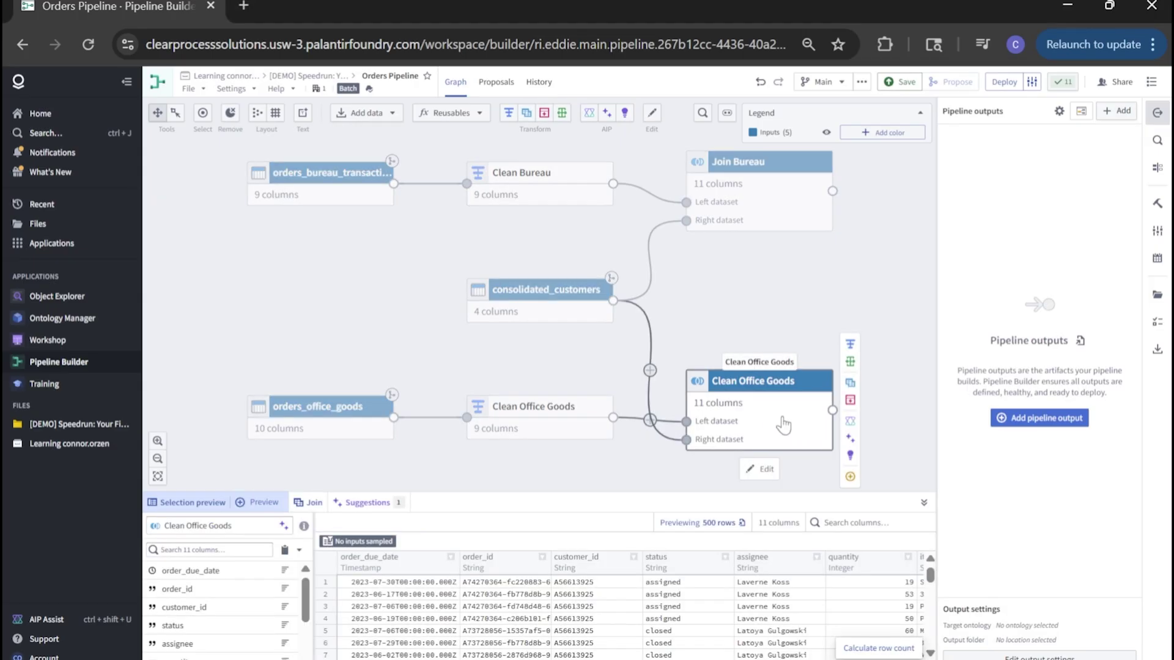
{"action": "left_click", "coordinate": [851, 400]}
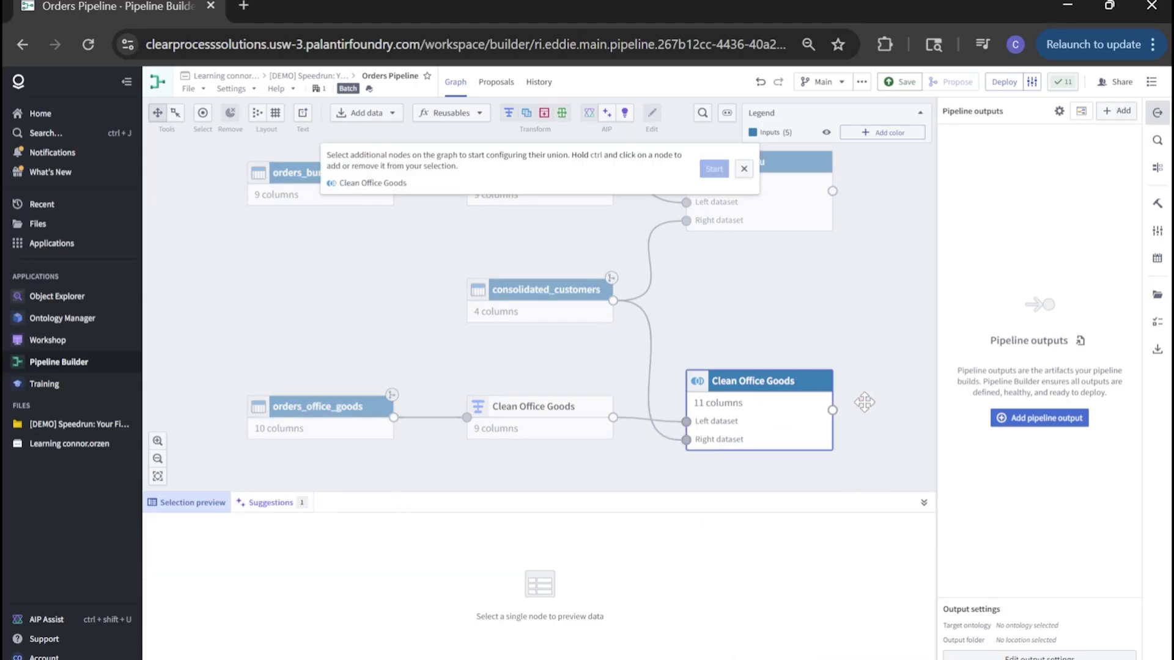
{"action": "left_click", "coordinate": [721, 211], "text": "ctrl"}
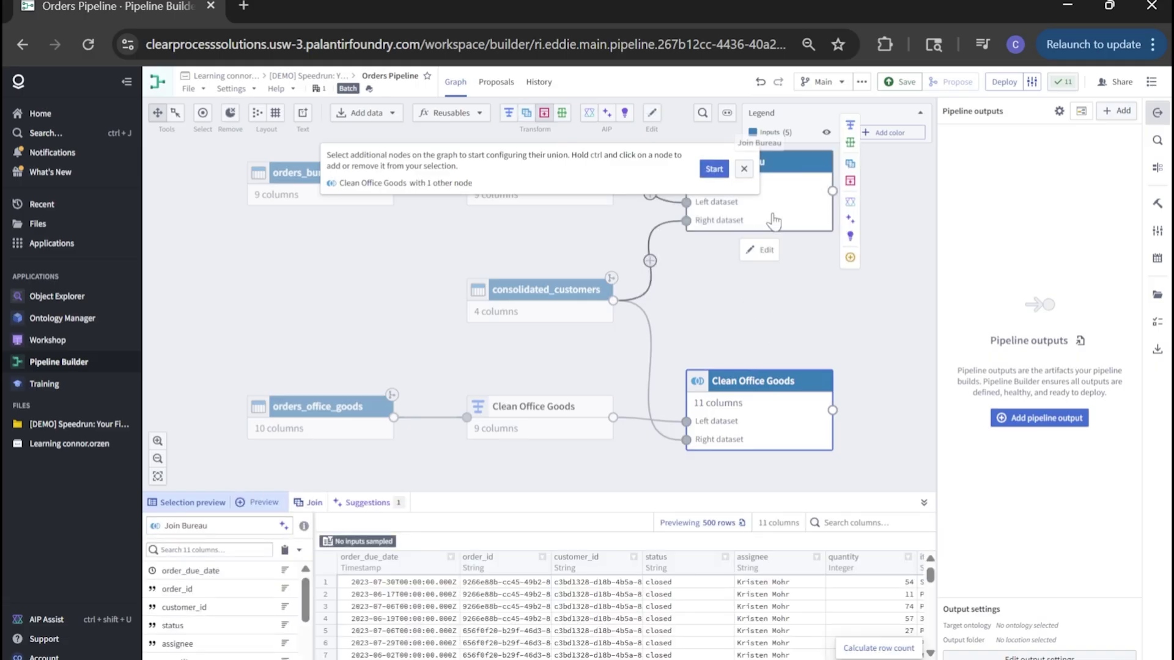
{"action": "left_click", "coordinate": [713, 168]}
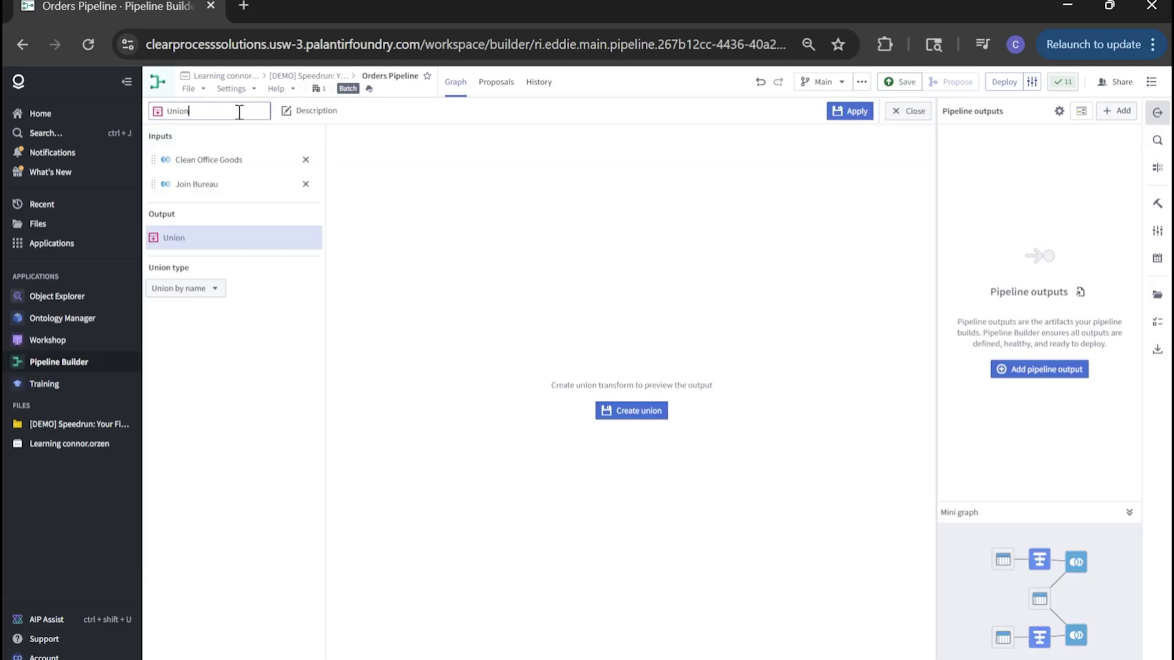
{"action": "type", "text": "Orders"}
{"action": "left_click", "coordinate": [633, 411]}
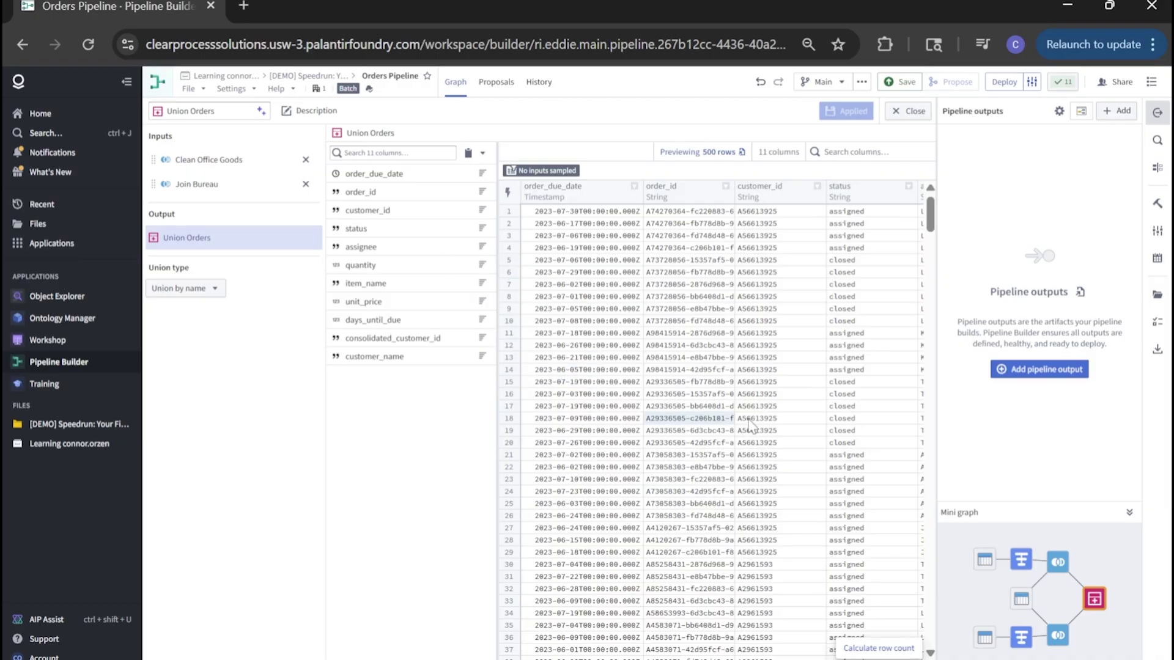
{"action": "scroll", "coordinate": [663, 278], "scroll_direction": "down", "scroll_amount": 5}
{"action": "scroll", "coordinate": [662, 278], "scroll_direction": "up", "scroll_amount": 5}
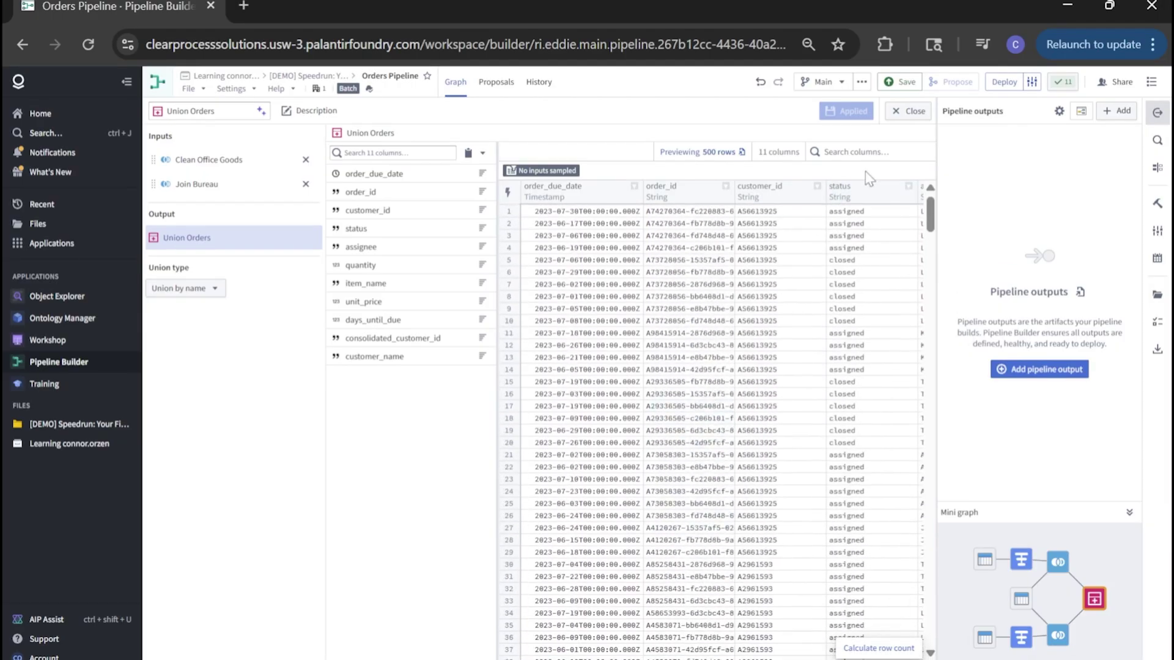
{"action": "left_click", "coordinate": [912, 111]}
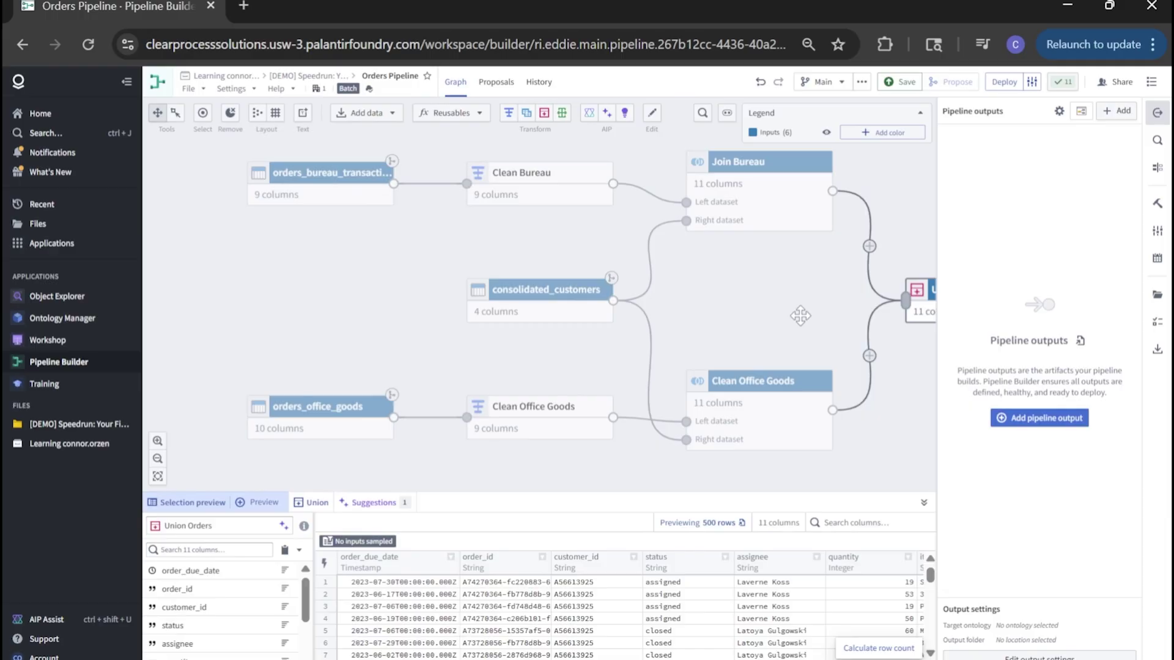
Step: Preview the Union Orders output across its 11 columns
{"action": "left_click_drag", "start_coordinate": [789, 315], "coordinate": [550, 313]}
{"action": "scroll", "coordinate": [612, 299], "scroll_direction": "down", "scroll_amount": 2}
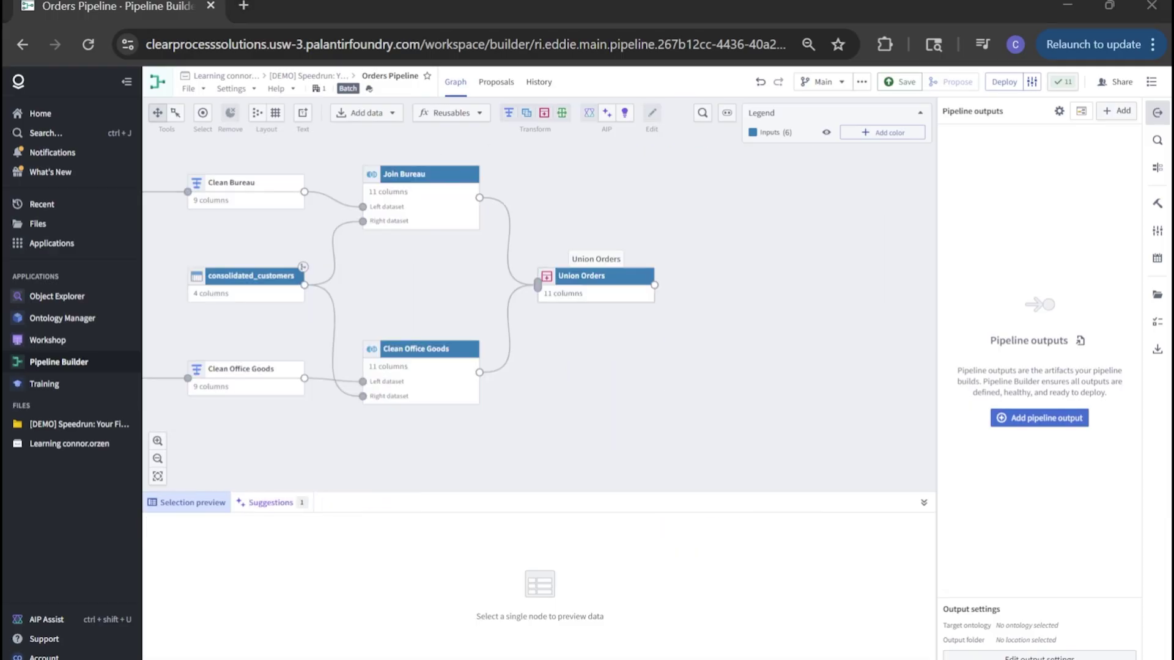
{"action": "left_click", "coordinate": [618, 298]}
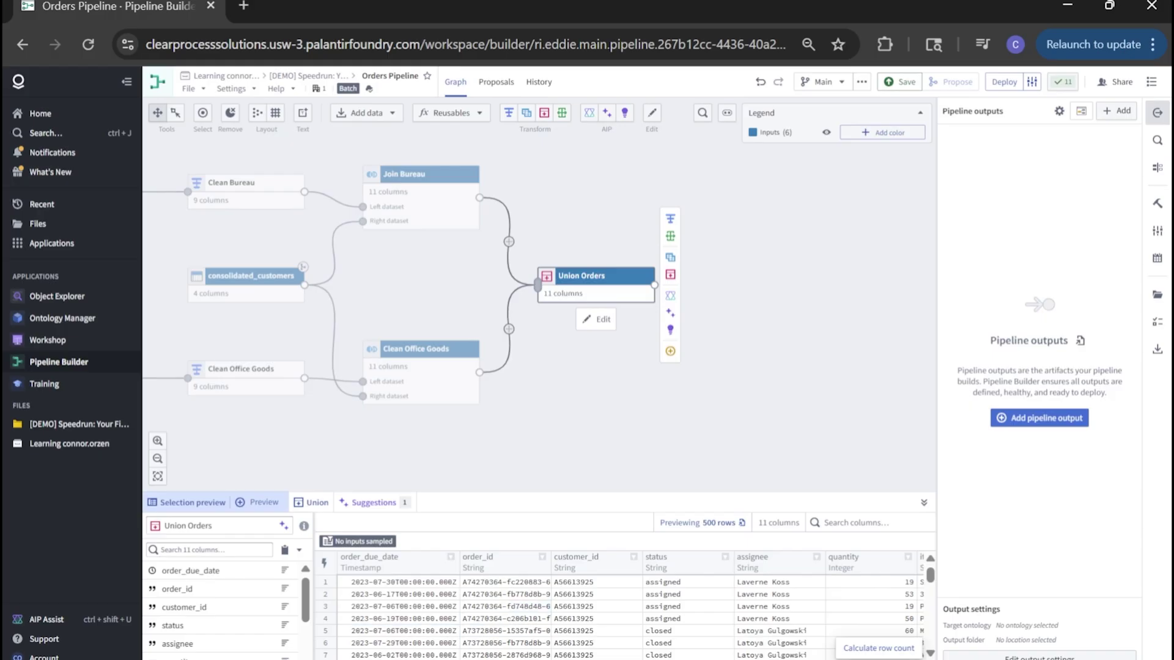
{"action": "scroll", "coordinate": [624, 611], "scroll_direction": "right", "scroll_amount": 3}
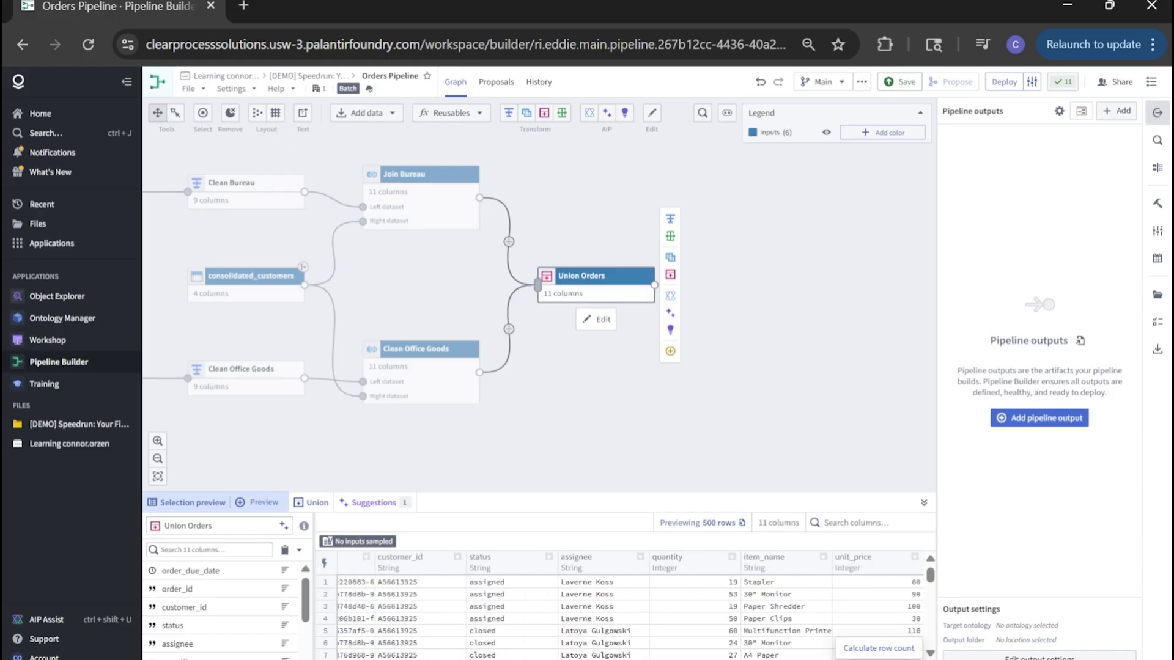
{"action": "scroll", "coordinate": [624, 611], "scroll_direction": "left", "scroll_amount": 3}
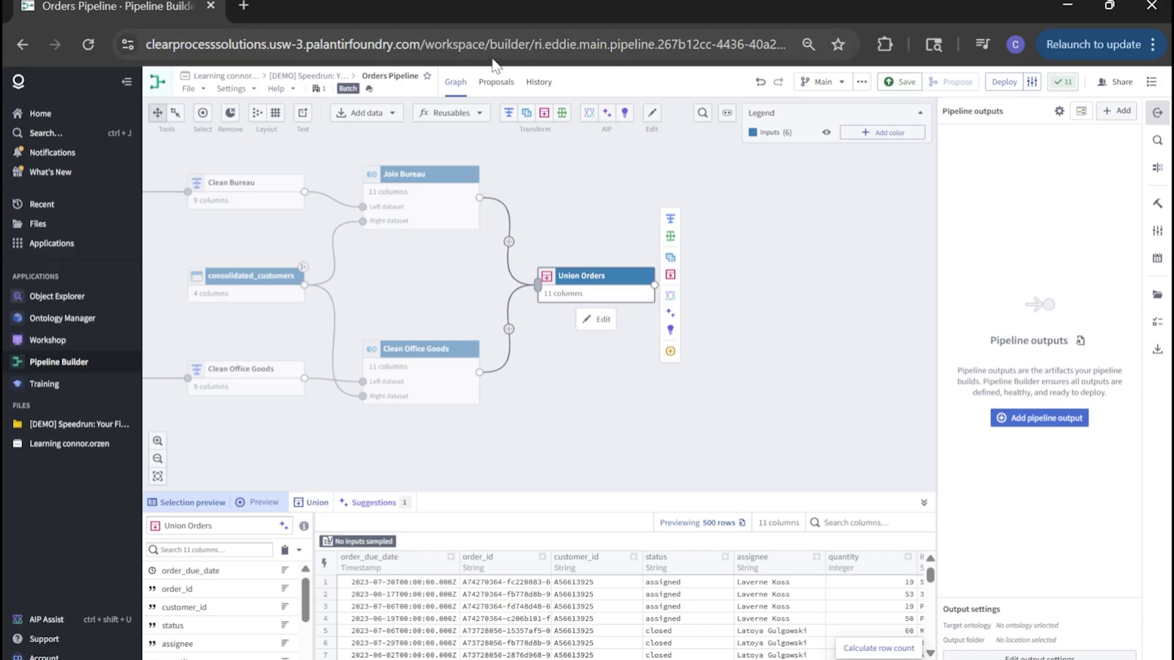
{"action": "left_click", "coordinate": [671, 351]}
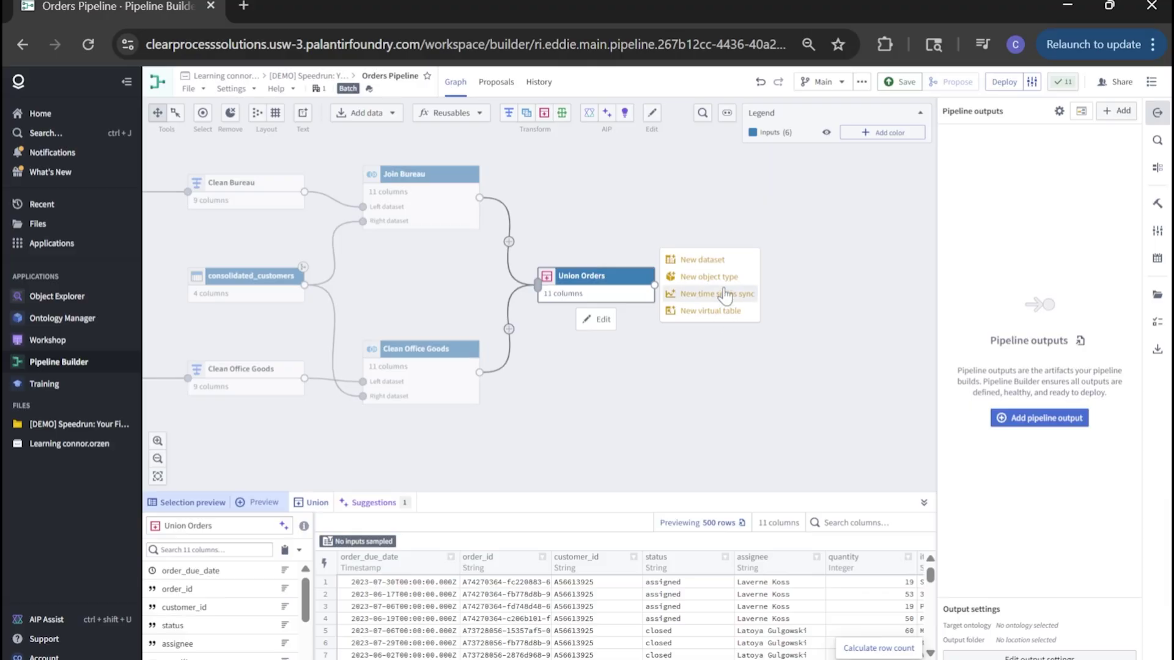
Step: Add a new output dataset named all_orders fed by Union Orders
{"action": "left_click", "coordinate": [702, 260]}
{"action": "left_click", "coordinate": [1061, 135]}
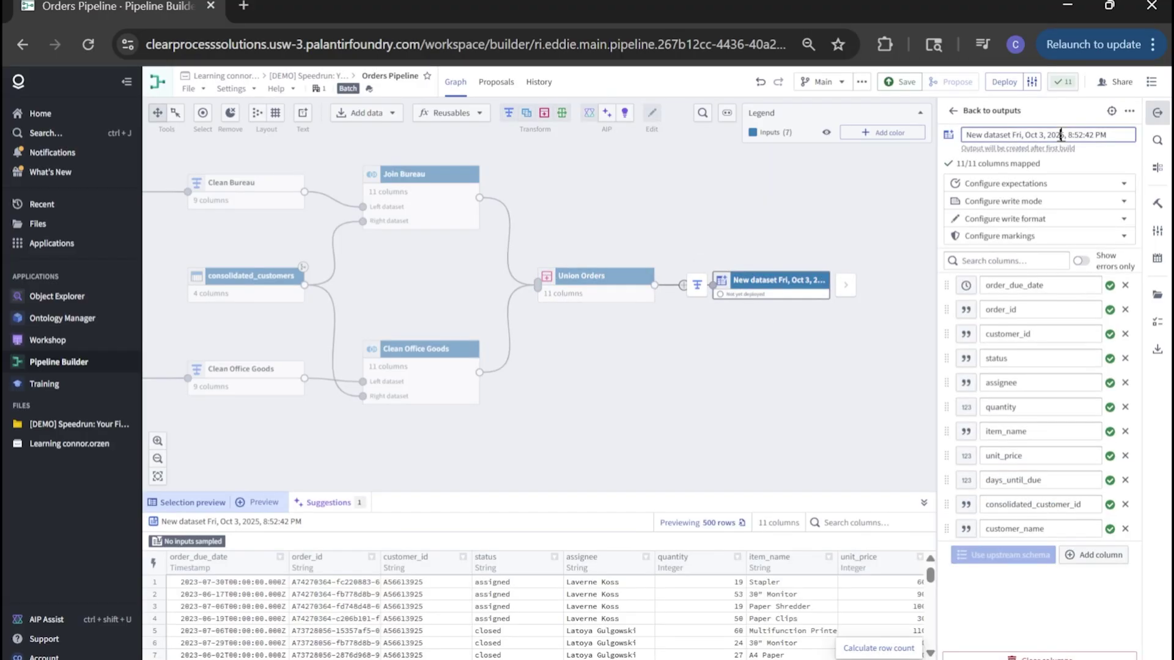
{"action": "key", "text": "ctrl+a"}
{"action": "type", "text": "all_orders"}
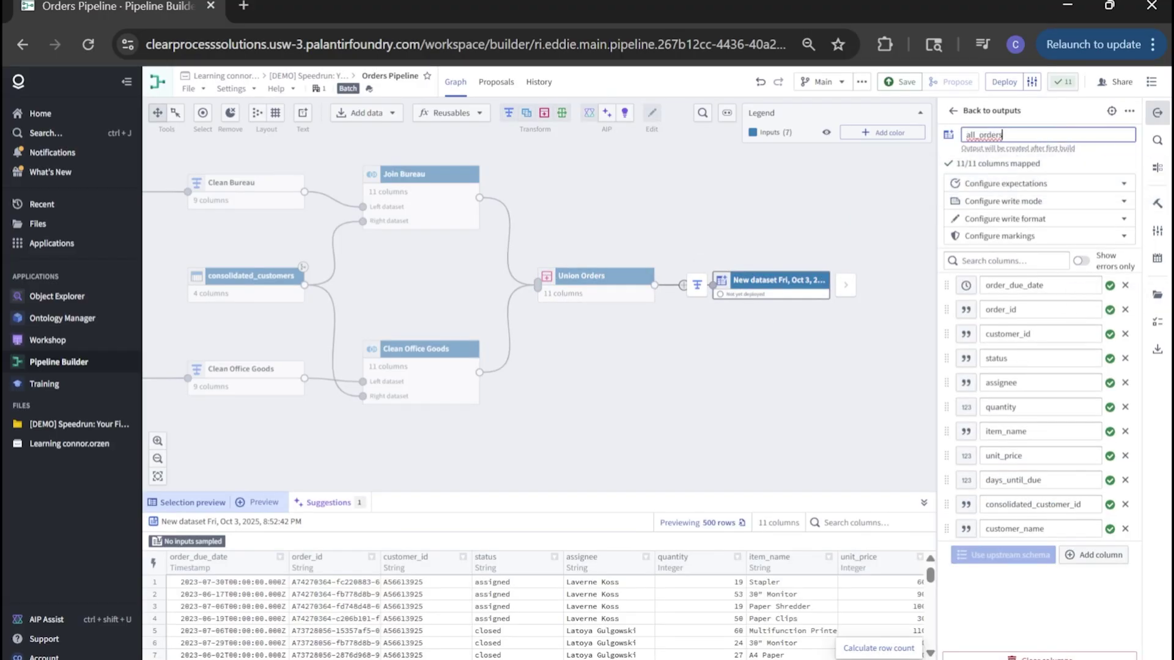
{"action": "key", "text": "Return"}
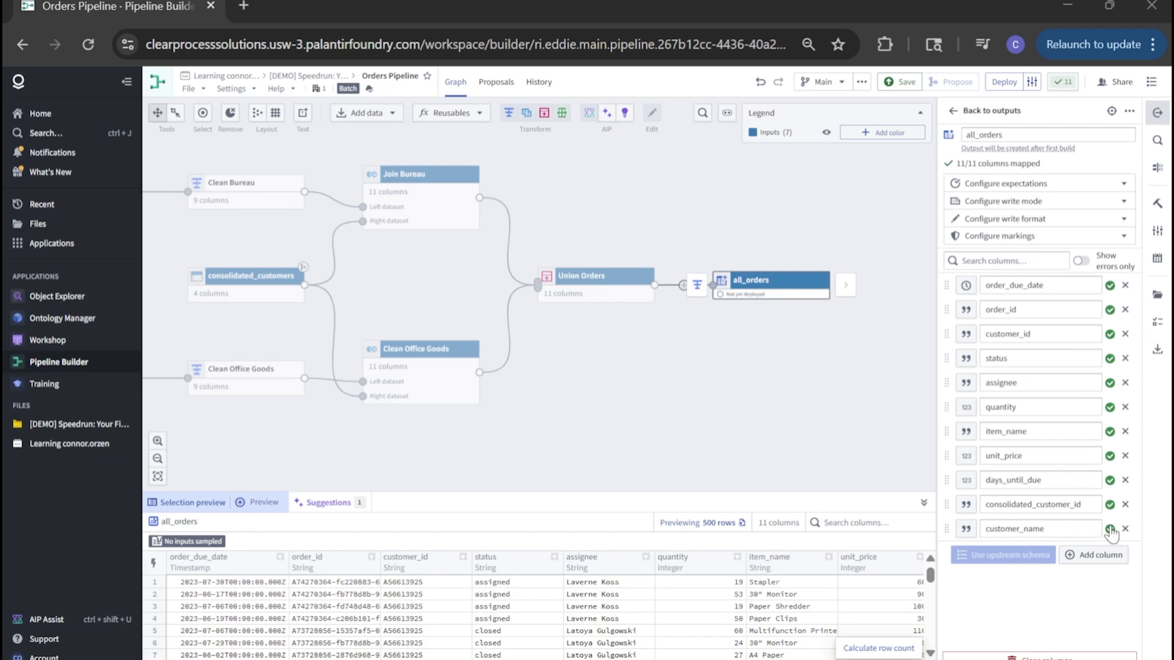
Step: Save and deploy the pipeline
{"action": "left_click", "coordinate": [906, 89]}
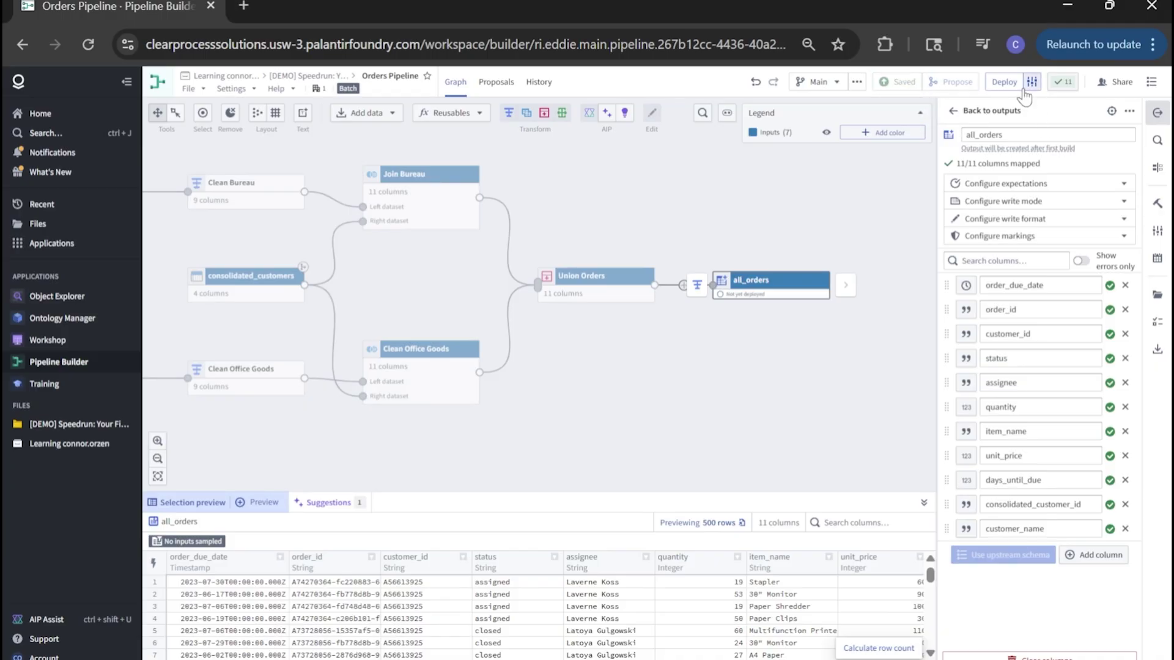
{"action": "left_click", "coordinate": [1006, 85]}
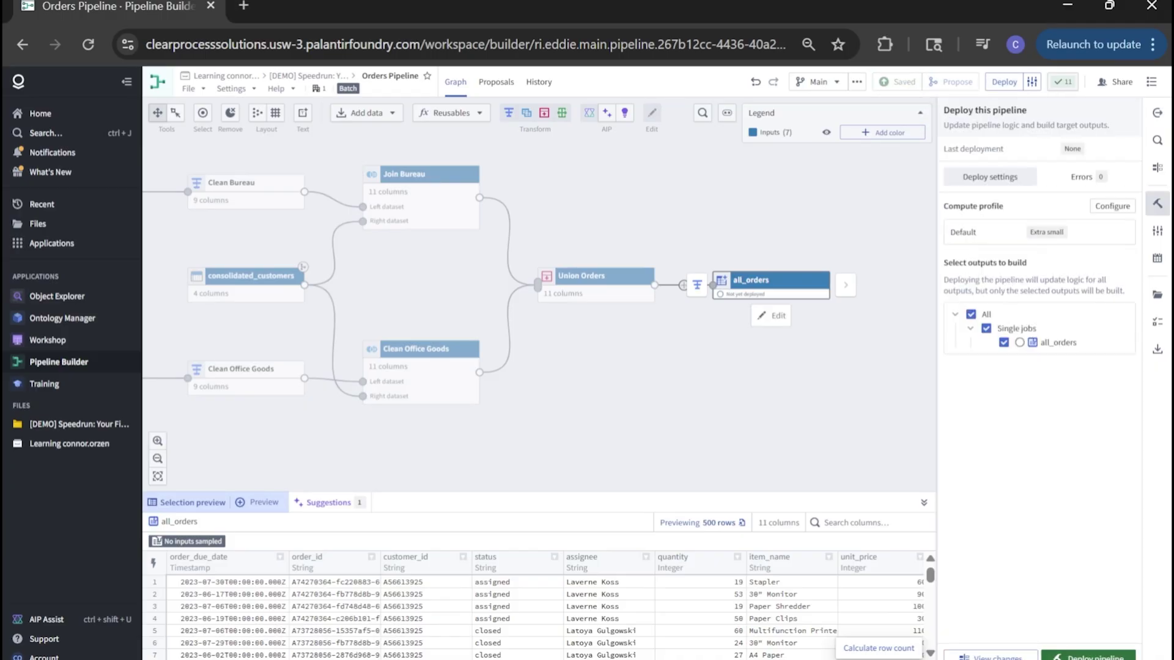
{"action": "left_click", "coordinate": [1089, 656]}
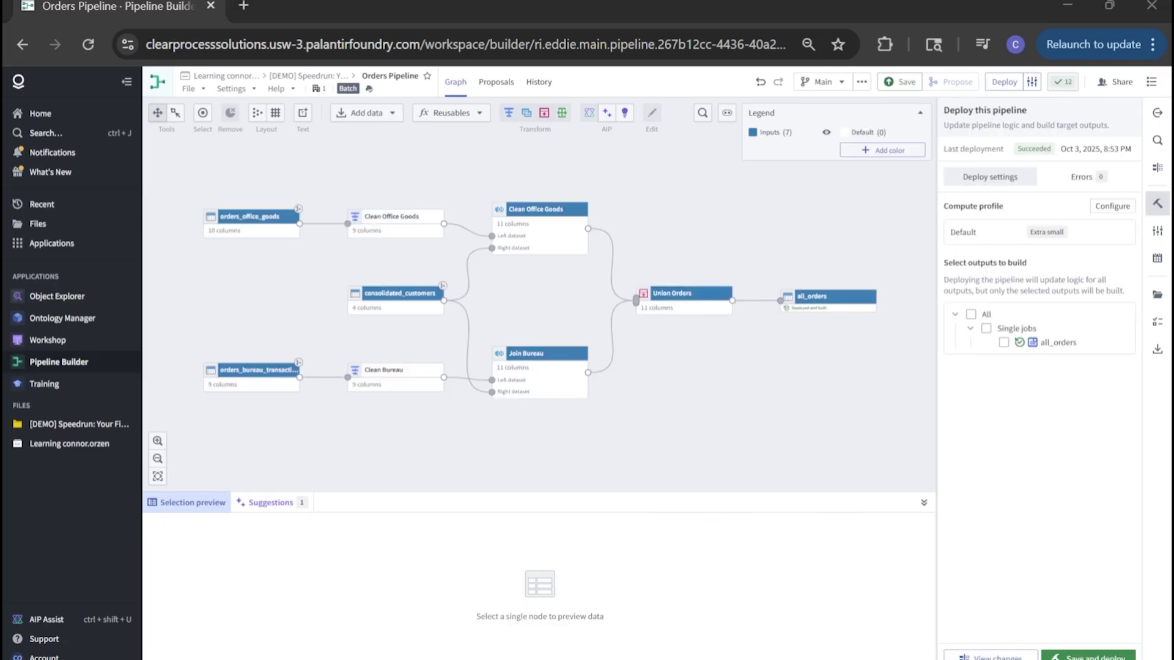
Step: Set the Join Bureau and Clean Office Goods join nodes to the Default colour
{"action": "left_click", "coordinate": [542, 382]}
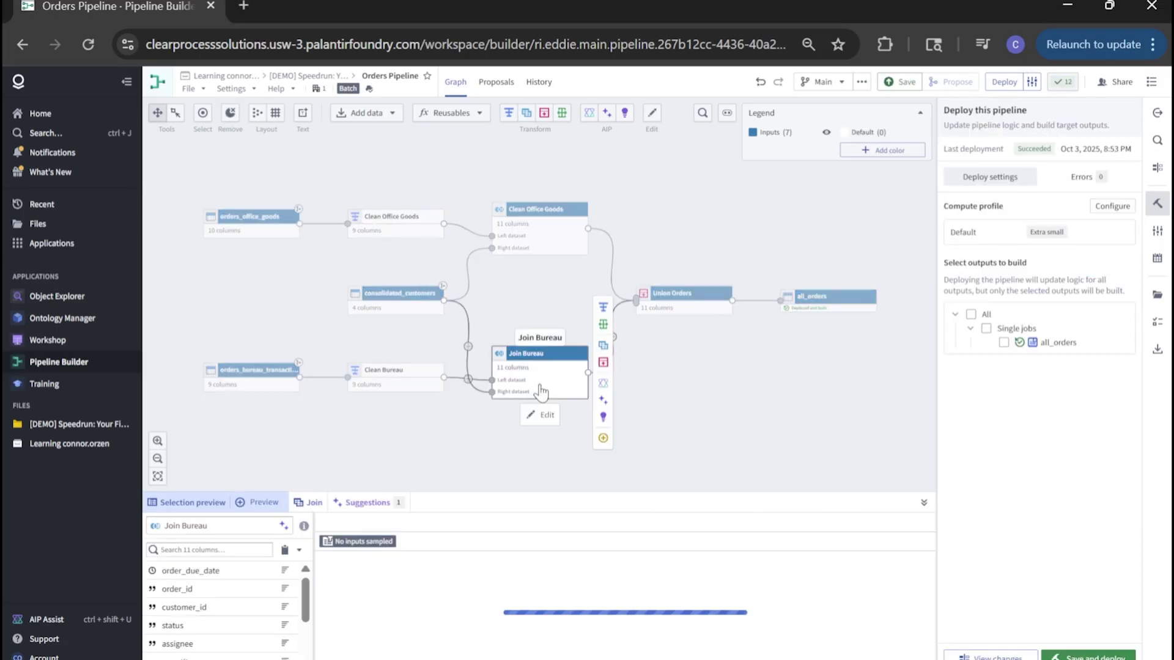
{"action": "right_click", "coordinate": [543, 385]}
{"action": "mouse_move", "coordinate": [569, 422]}
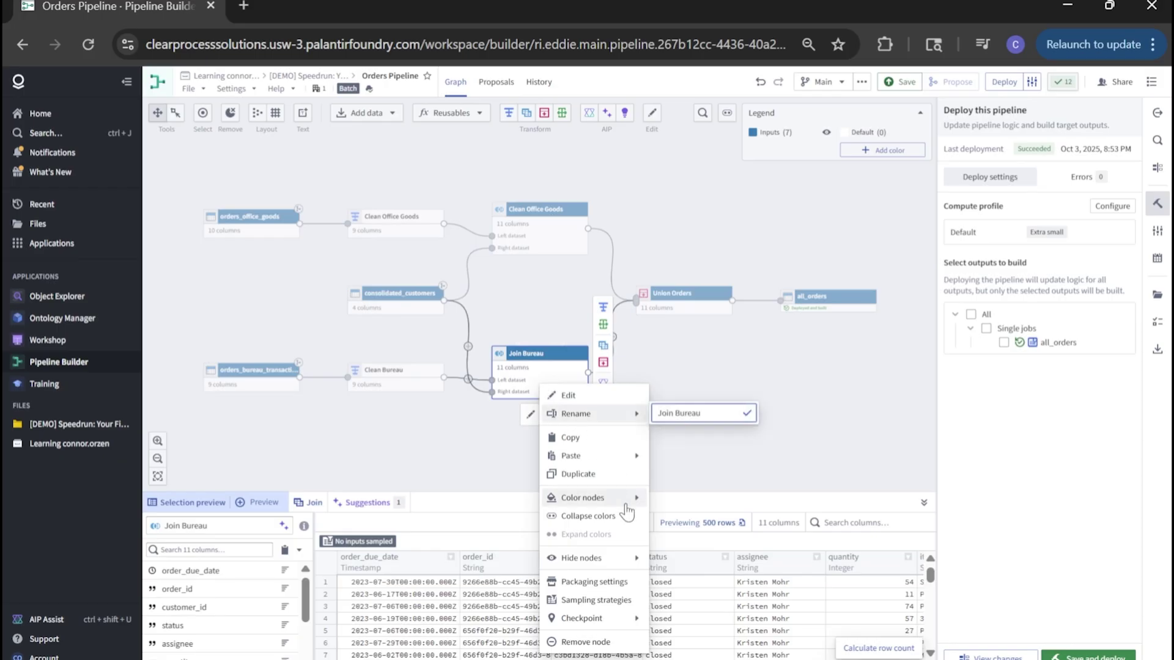
{"action": "mouse_move", "coordinate": [599, 507]}
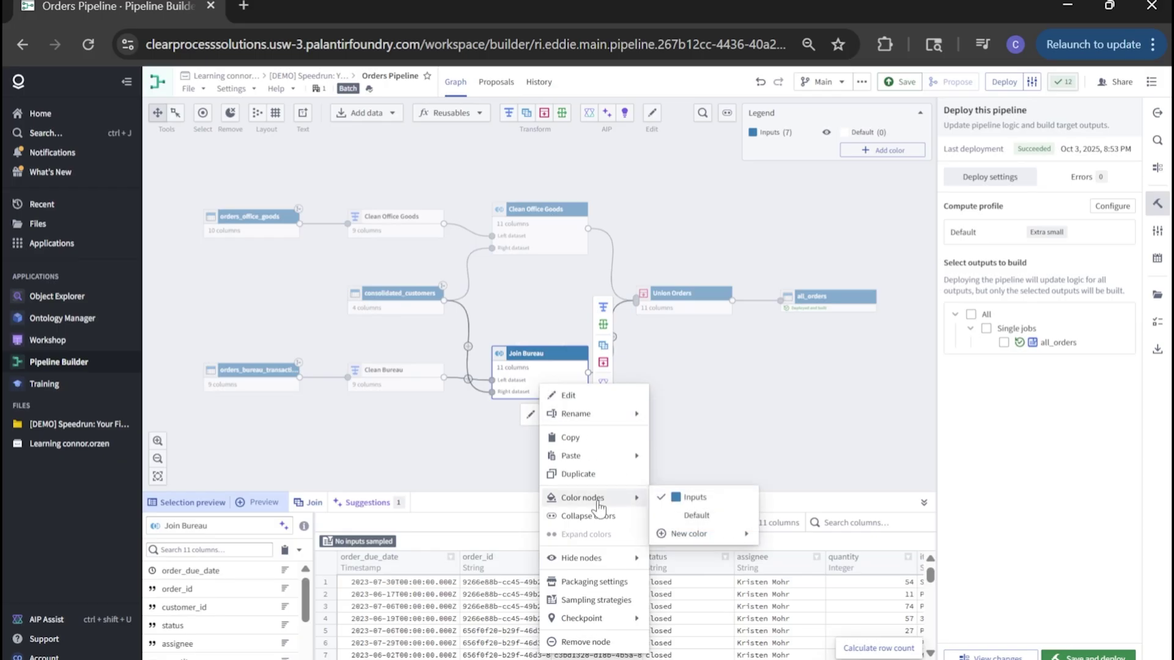
{"action": "left_click", "coordinate": [696, 516]}
{"action": "right_click", "coordinate": [554, 241]}
{"action": "mouse_move", "coordinate": [622, 358]}
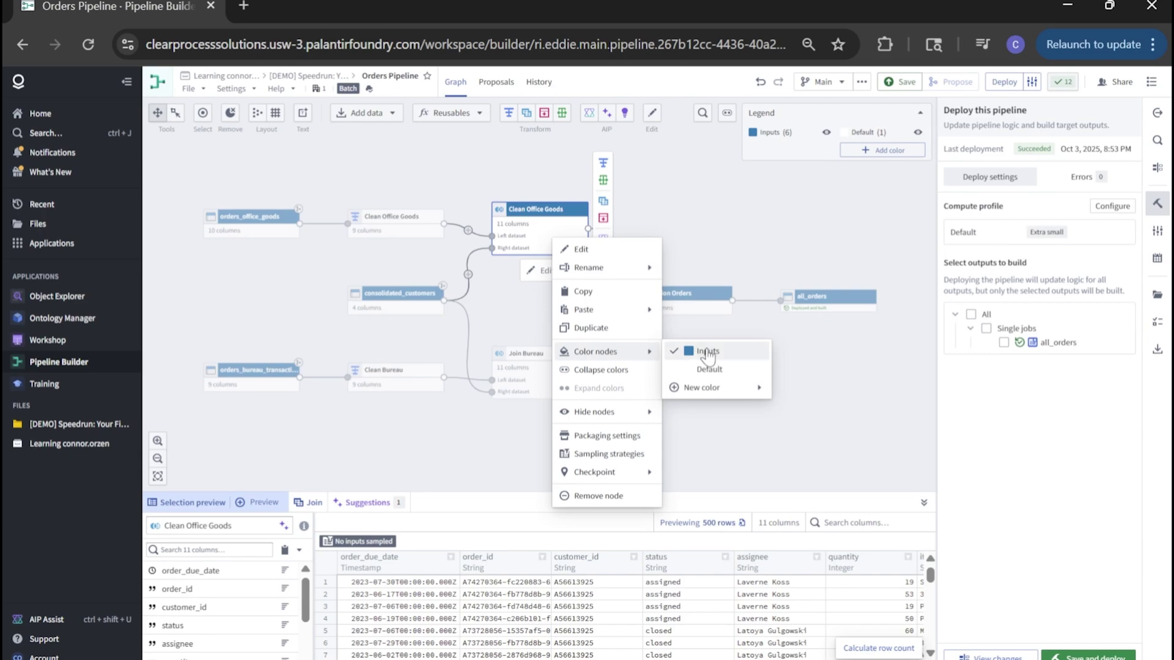
{"action": "left_click", "coordinate": [708, 370]}
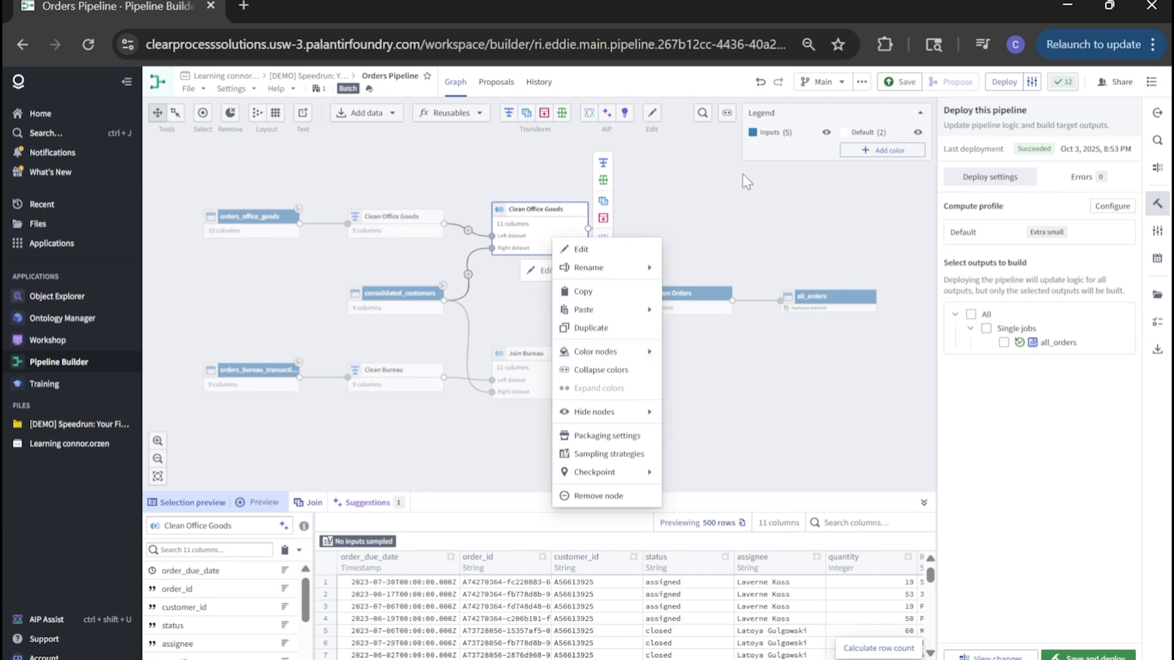
{"action": "left_click", "coordinate": [719, 244]}
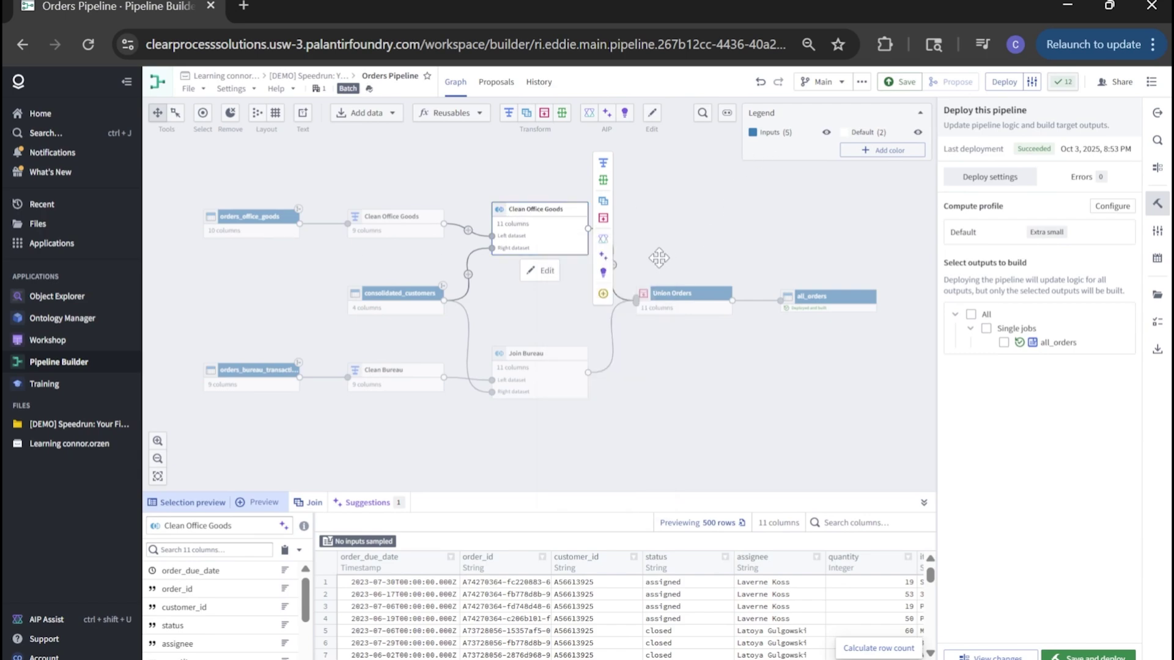
Step: Set the Union Orders and all_orders nodes to the Default colour
{"action": "left_click", "coordinate": [671, 295]}
{"action": "right_click", "coordinate": [671, 298]}
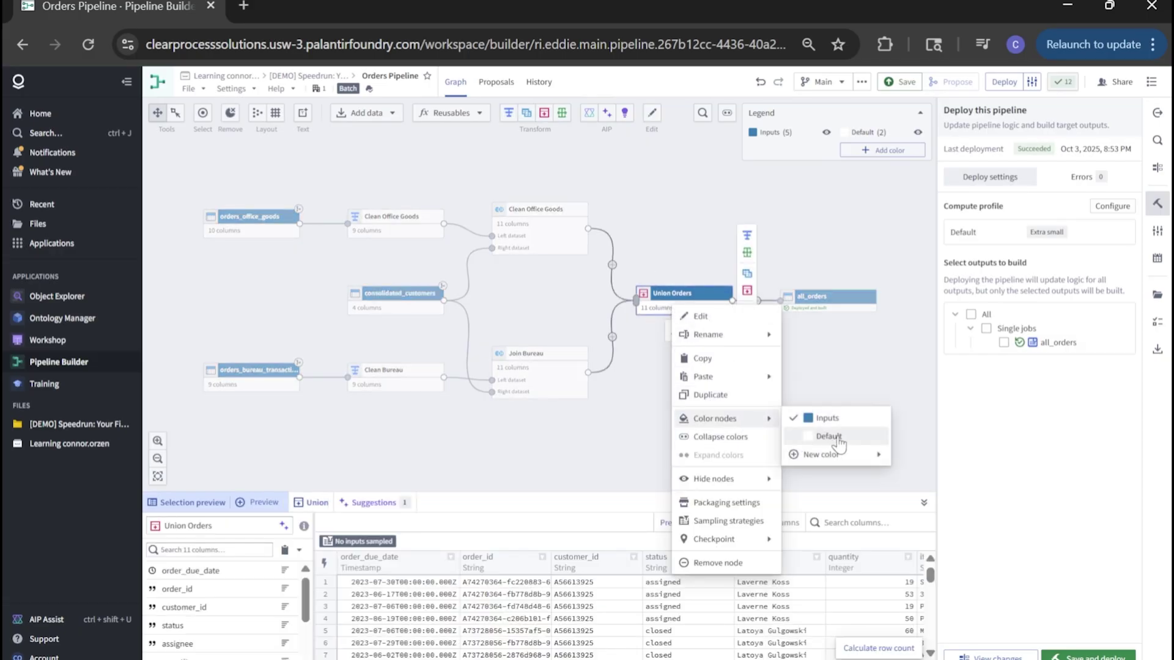
{"action": "left_click", "coordinate": [809, 441]}
{"action": "left_click", "coordinate": [836, 301]}
{"action": "right_click", "coordinate": [837, 302]}
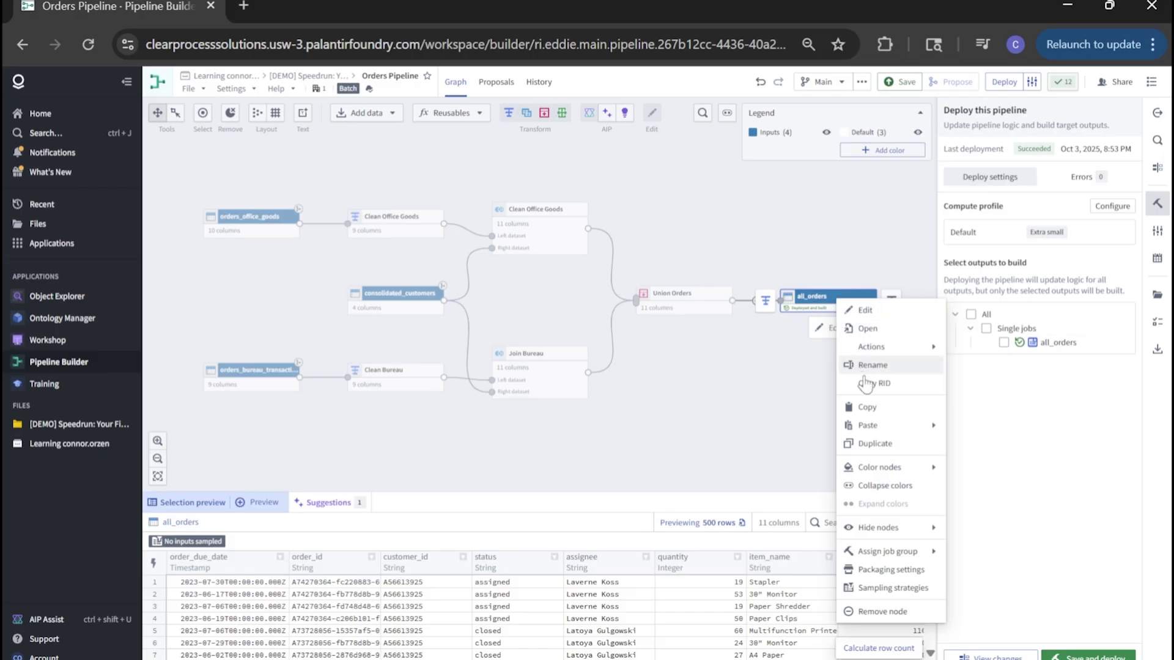
{"action": "mouse_move", "coordinate": [881, 467]}
{"action": "left_click", "coordinate": [978, 490]}
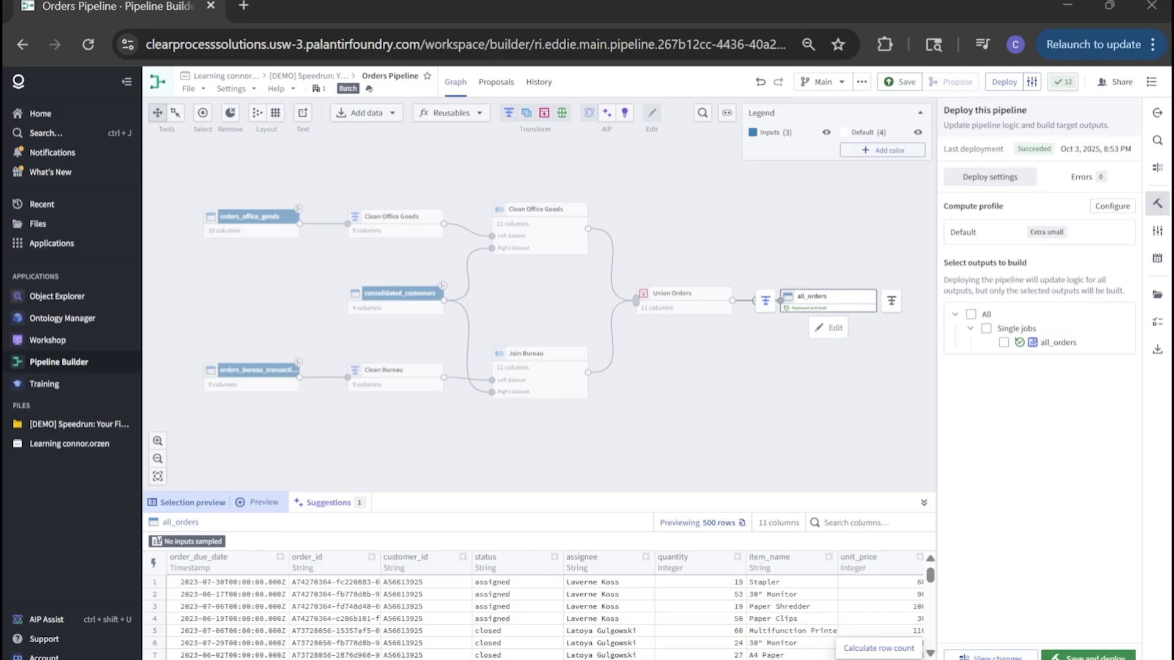
{"action": "key", "text": "ctrl+j"}
Step: Go to Ontology Manager through Quicksearch 'ontol' and bring up the New resource list
{"action": "type", "text": "ontol"}
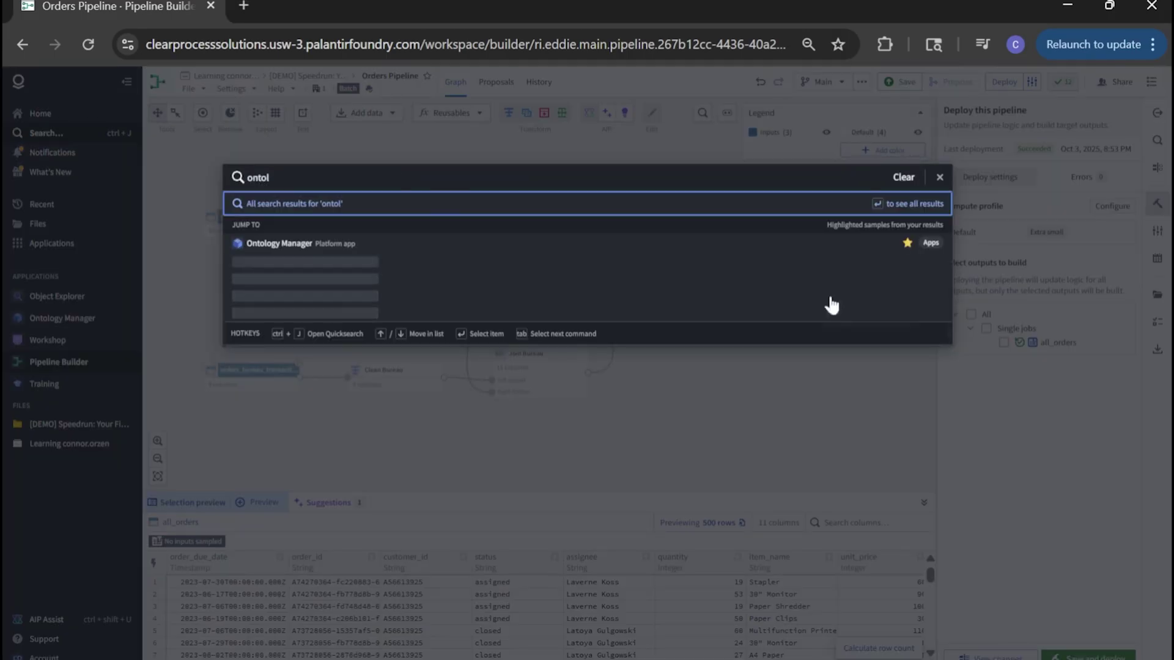
{"action": "left_click", "coordinate": [279, 243]}
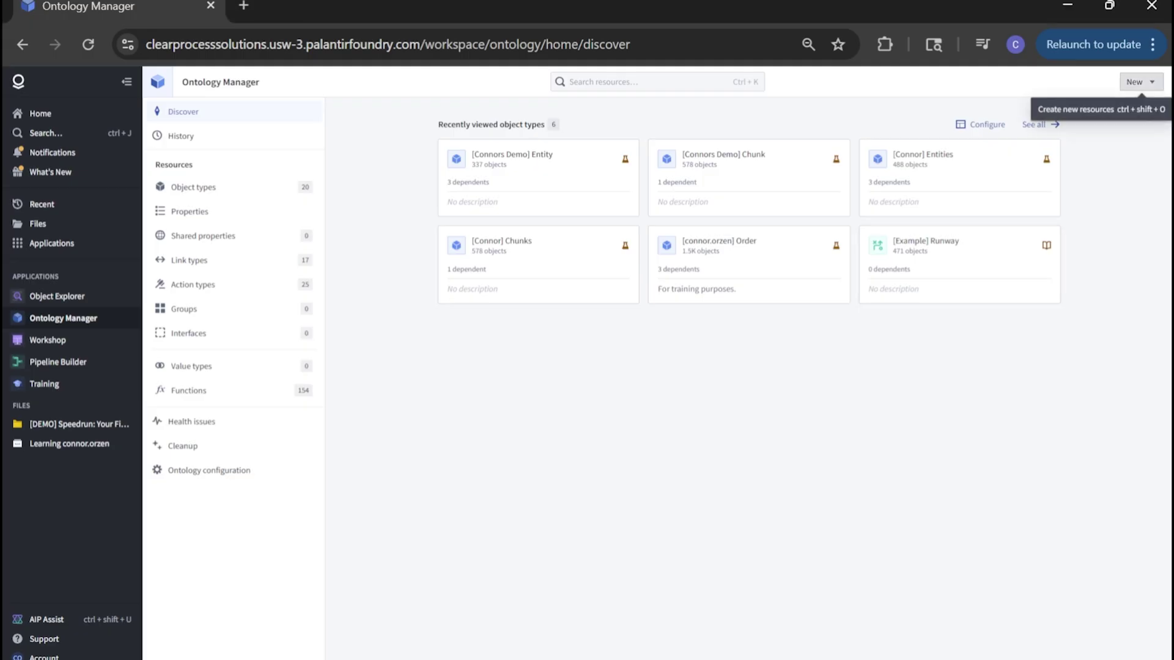
{"action": "left_click", "coordinate": [1137, 82]}
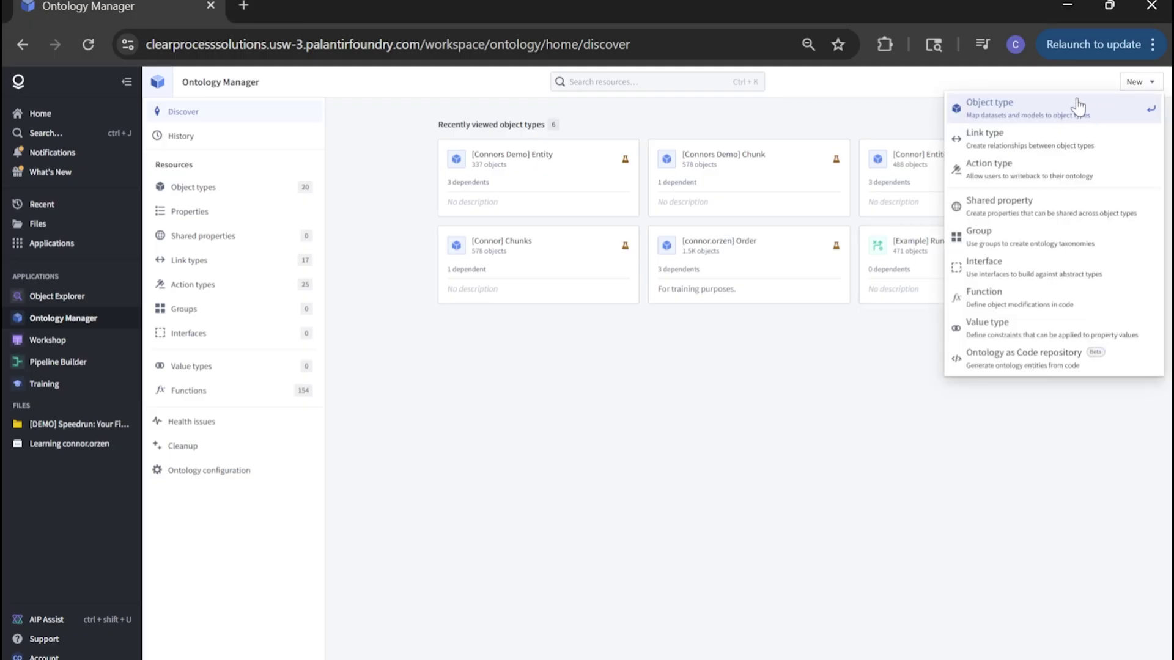
Step: Create a new object type backed by the existing all_orders dataset in the [DEMO] Speedrun folder
{"action": "left_click", "coordinate": [1030, 113]}
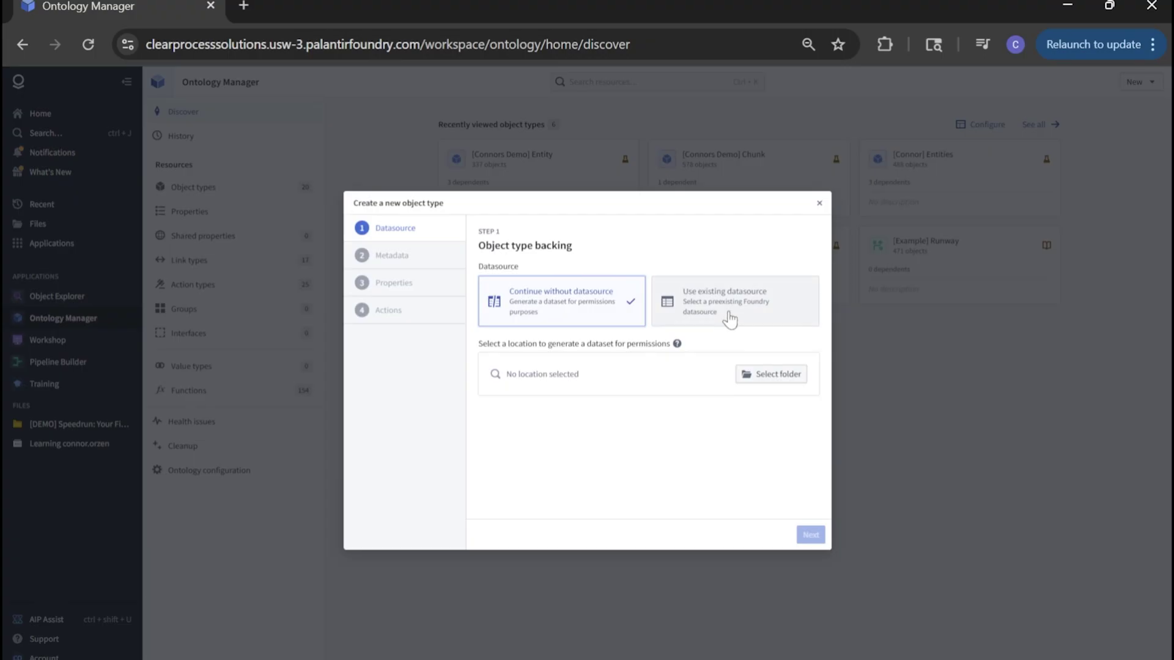
{"action": "left_click", "coordinate": [729, 318]}
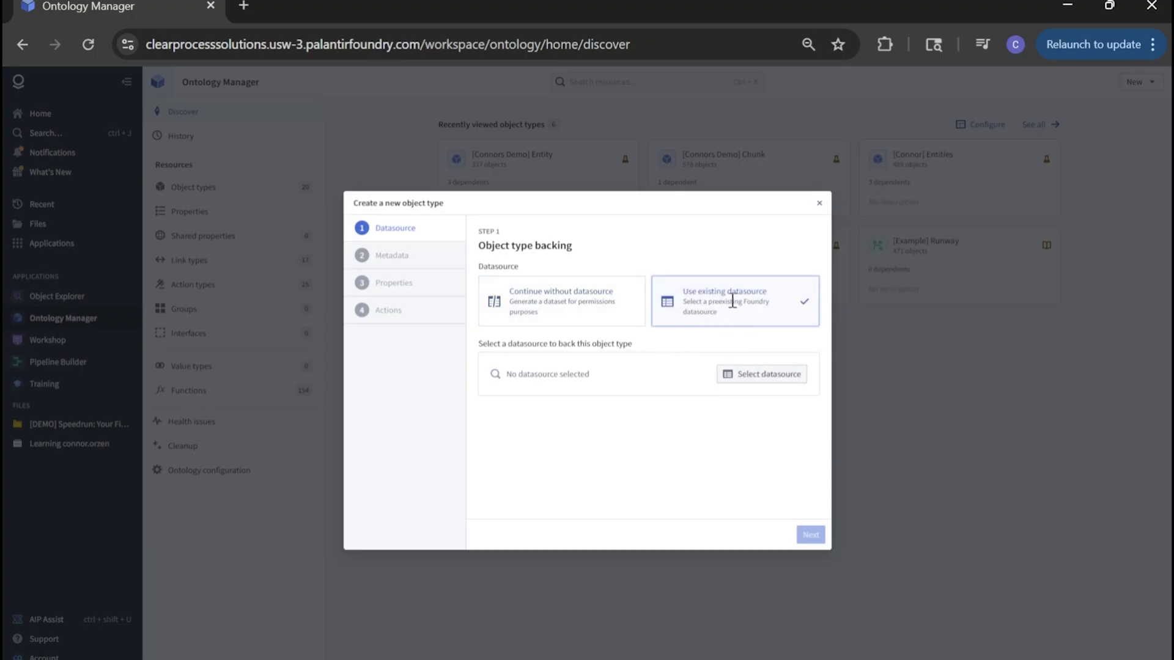
{"action": "left_click", "coordinate": [747, 383]}
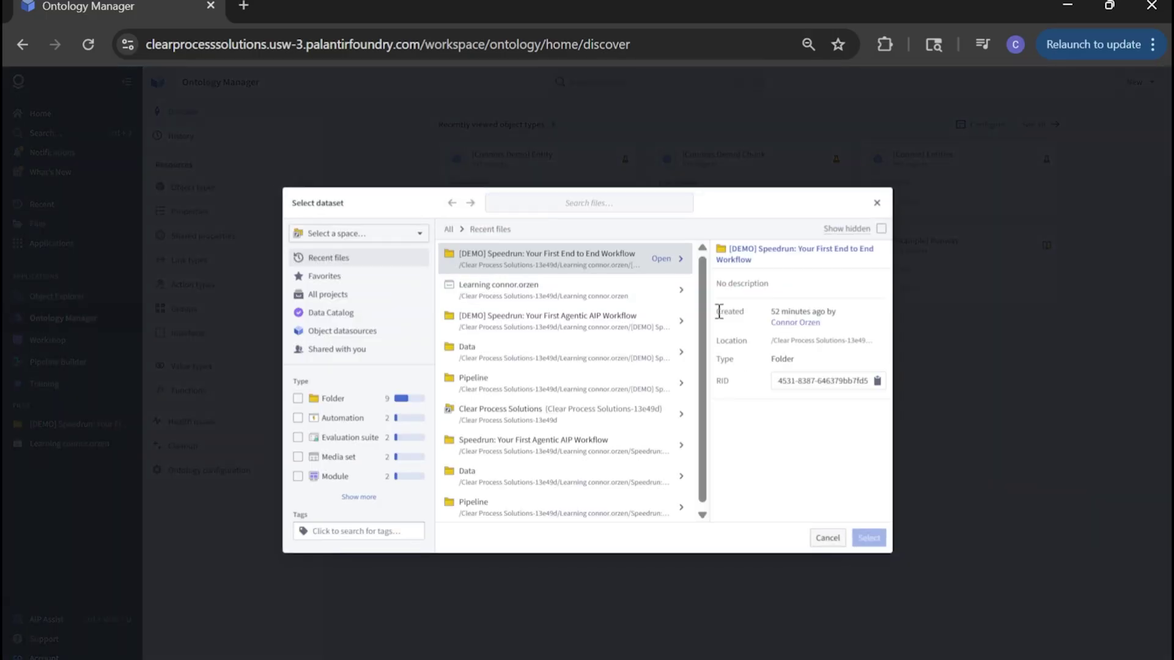
{"action": "double_click", "coordinate": [579, 269]}
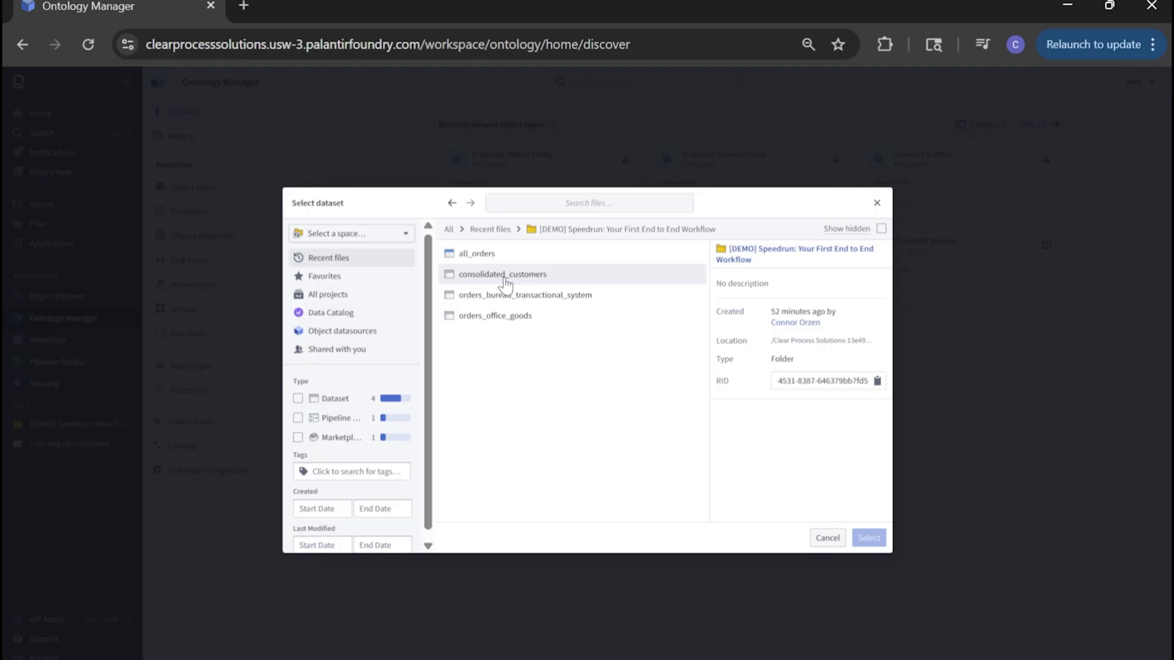
{"action": "left_click", "coordinate": [454, 258]}
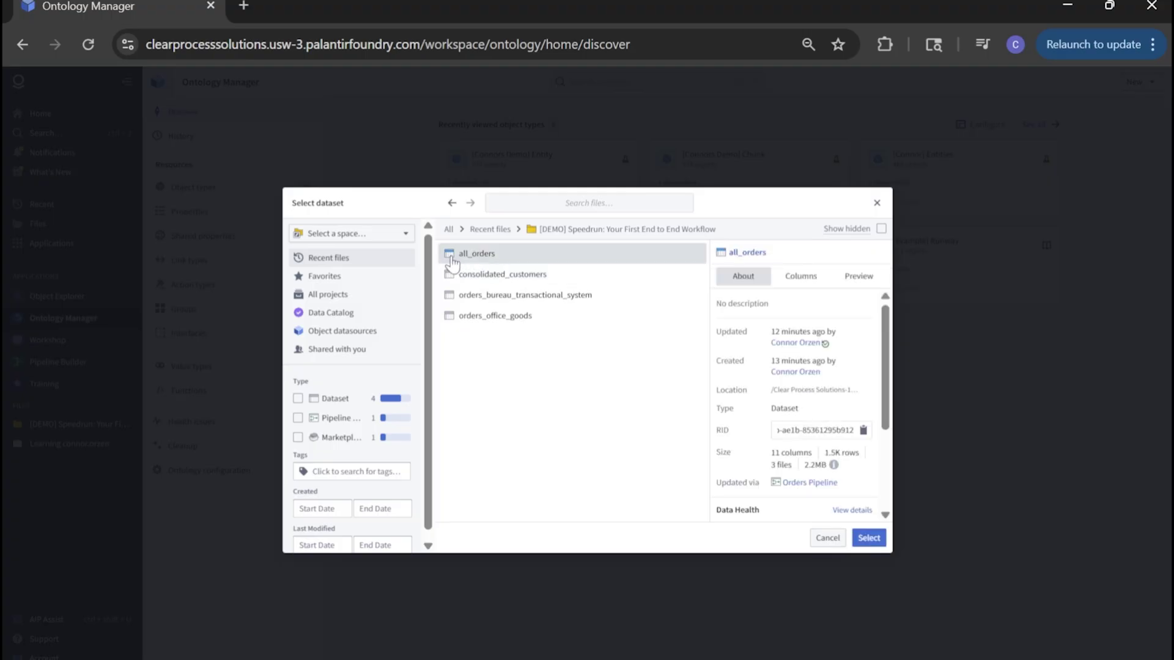
{"action": "left_click", "coordinate": [860, 541]}
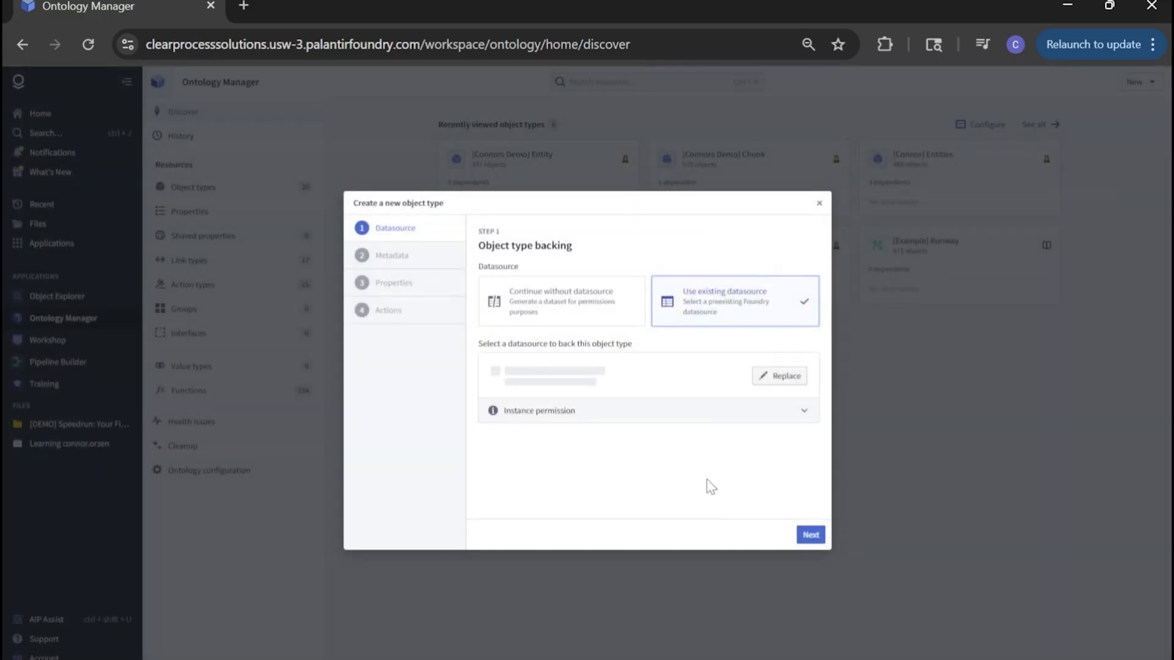
{"action": "left_click", "coordinate": [811, 535]}
Step: Prefix the object type name with '[Connor DEMO]' to make '[Connor DEMO] All Orders'
{"action": "left_click", "coordinate": [517, 288]}
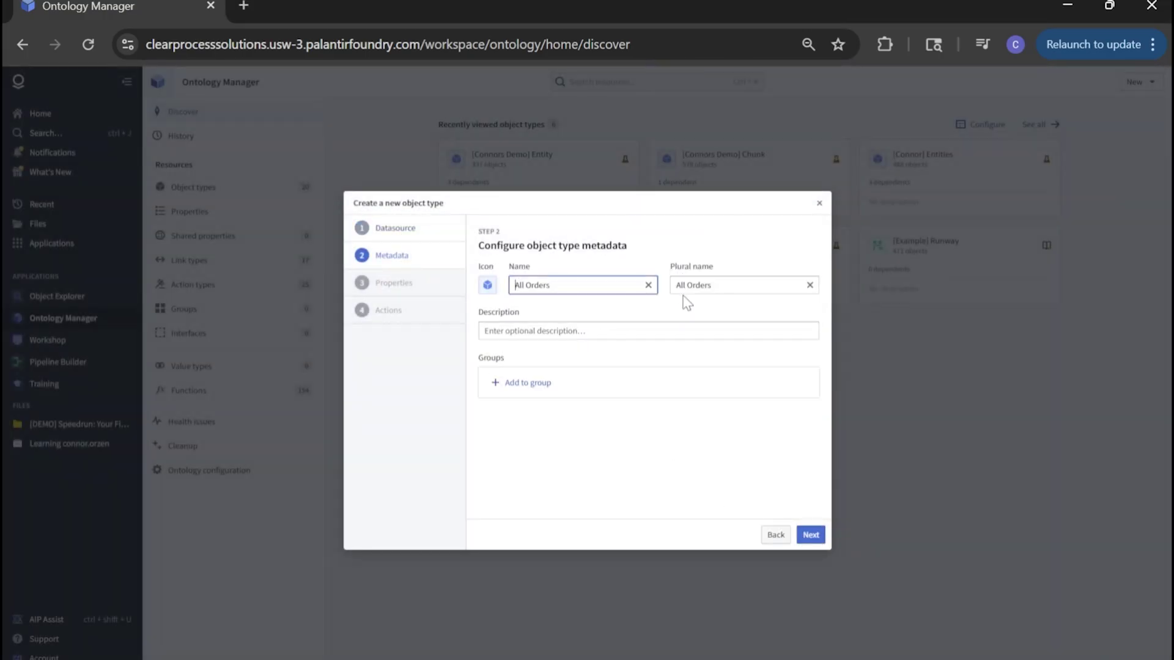
{"action": "type", "text": "[Connor DEMO]"}
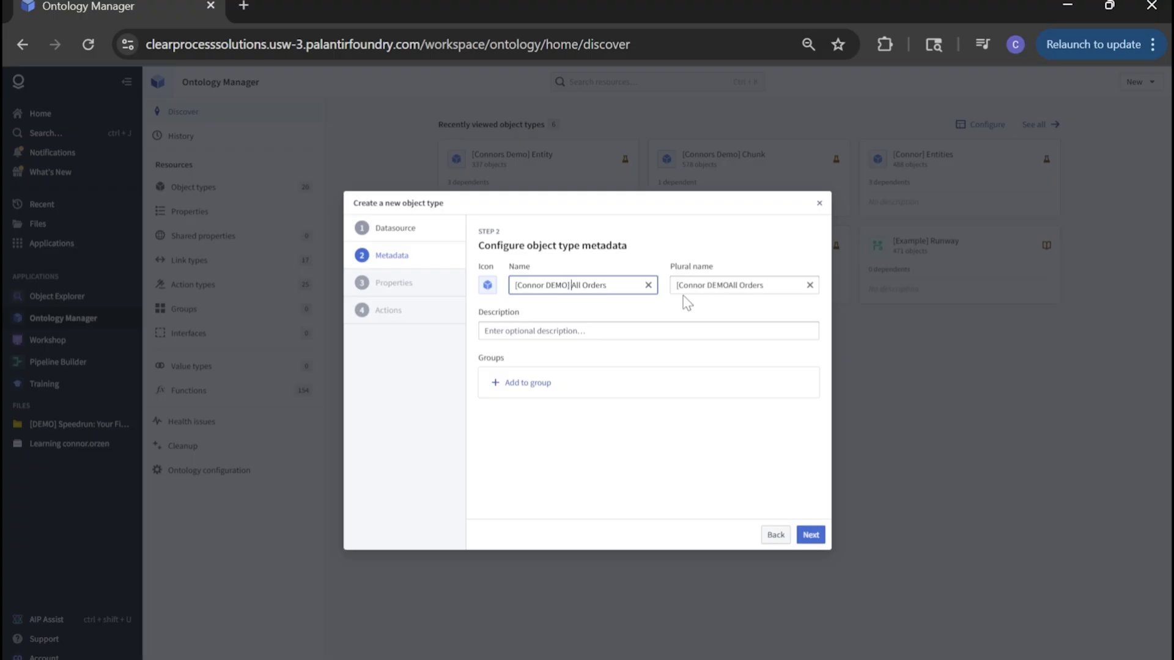
{"action": "left_click", "coordinate": [811, 536]}
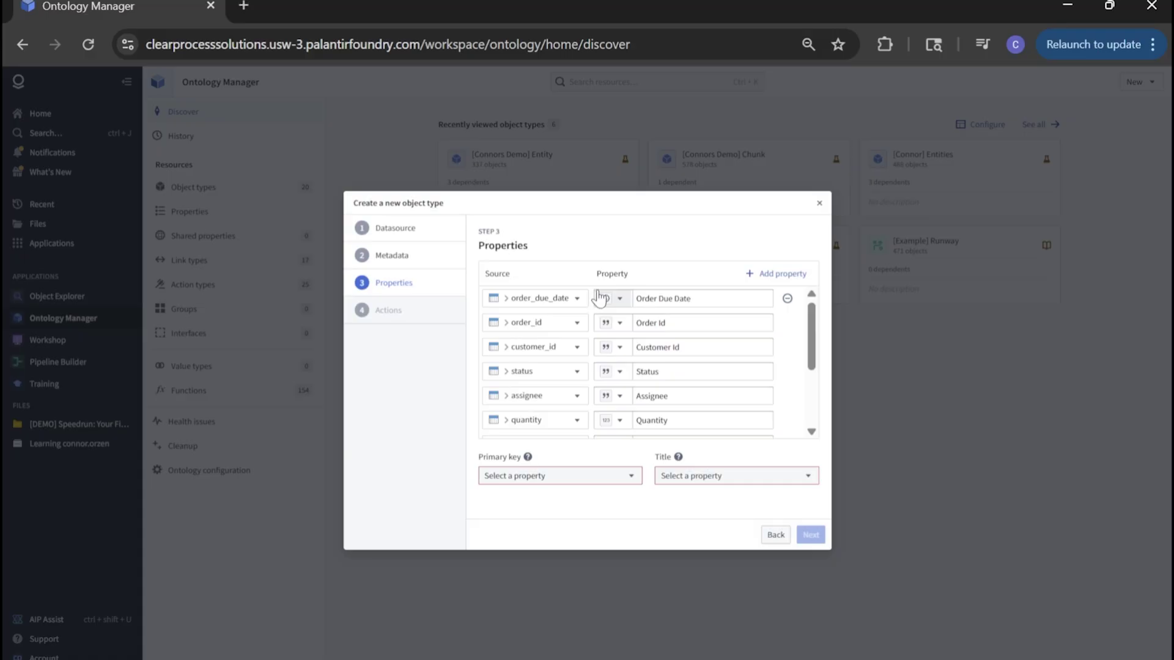
Step: Set Order Id as the object type's primary key
{"action": "scroll", "coordinate": [596, 327], "scroll_direction": "down", "scroll_amount": 3}
{"action": "scroll", "coordinate": [596, 355], "scroll_direction": "up", "scroll_amount": 3}
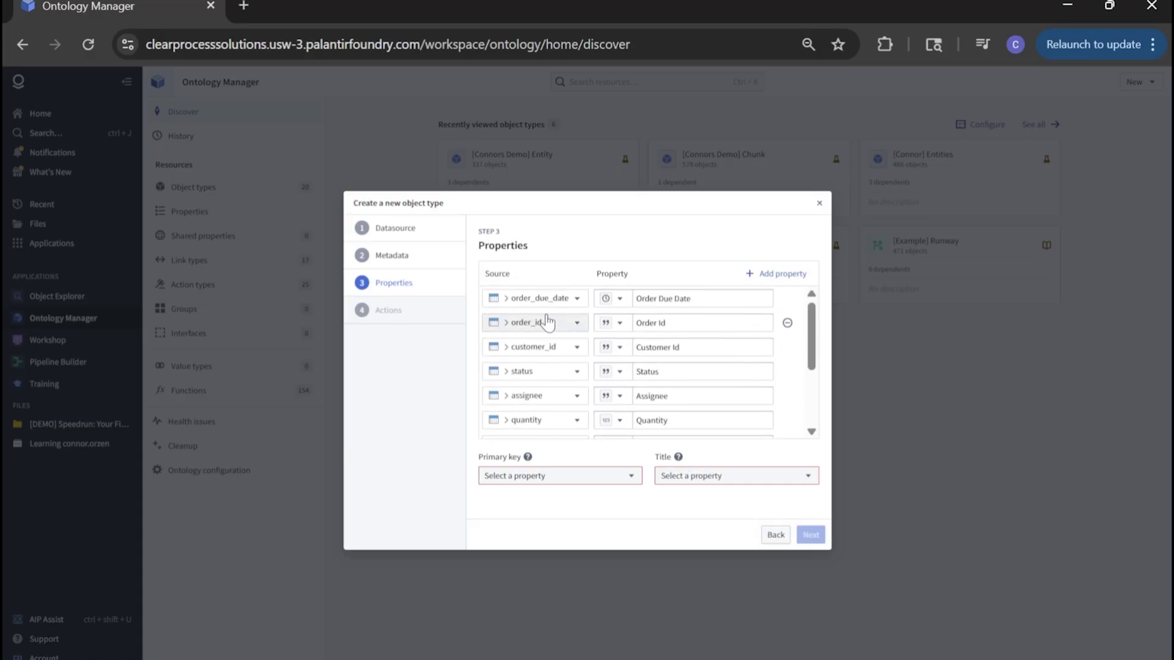
{"action": "left_click", "coordinate": [574, 477]}
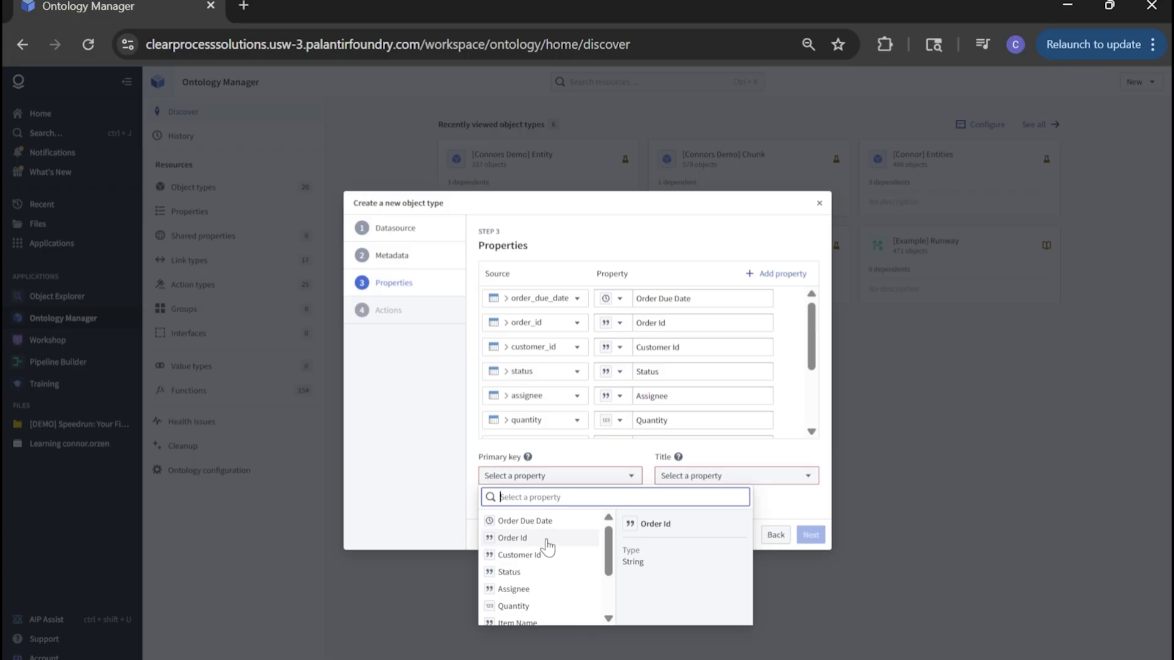
{"action": "left_click", "coordinate": [550, 541]}
{"action": "mouse_move", "coordinate": [679, 460]}
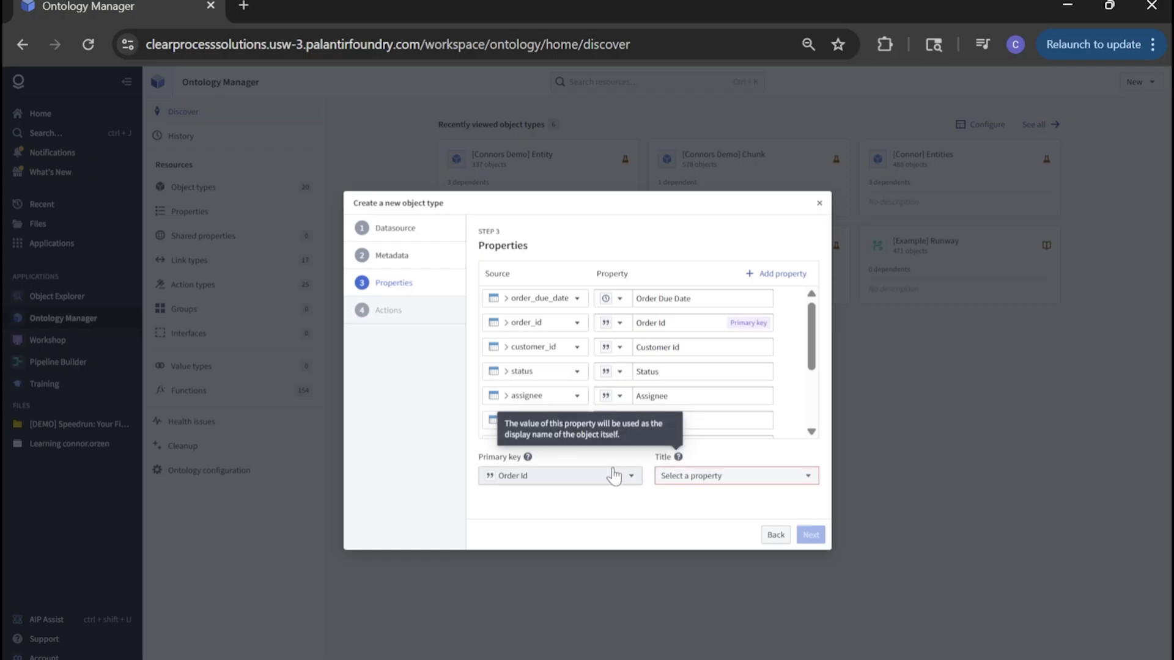
{"action": "left_click", "coordinate": [733, 477]}
{"action": "scroll", "coordinate": [709, 554], "scroll_direction": "down", "scroll_amount": 1}
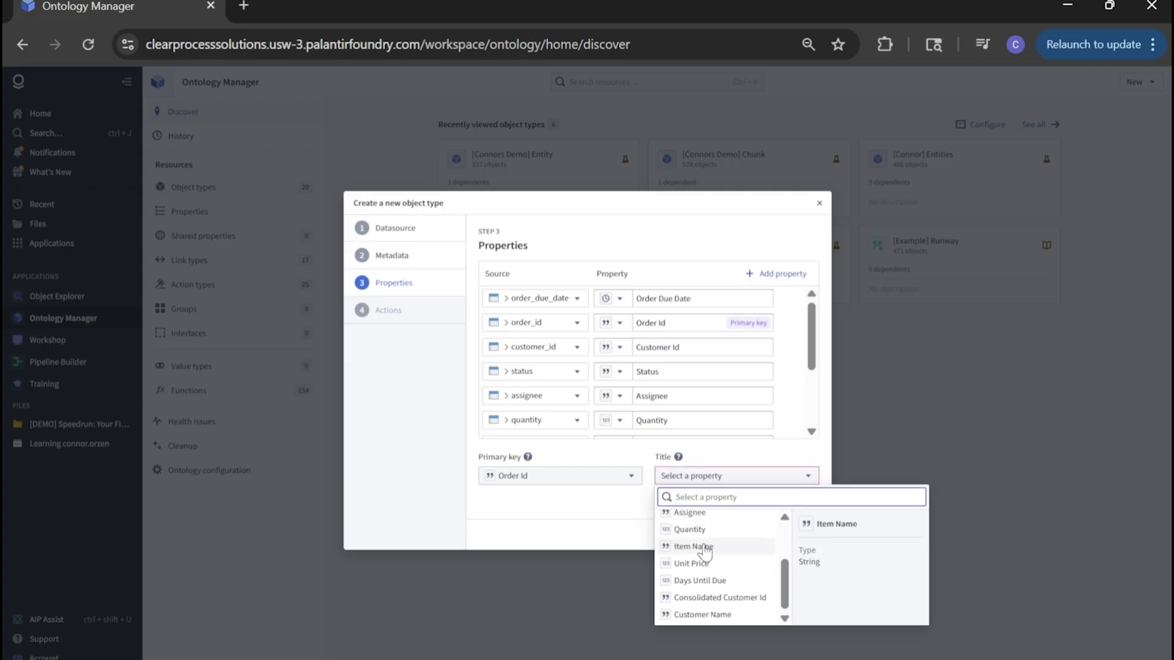
Step: Use Item Name as the title and create the [Connor DEMO] All Orders object type
{"action": "left_click", "coordinate": [705, 549]}
{"action": "left_click", "coordinate": [807, 535]}
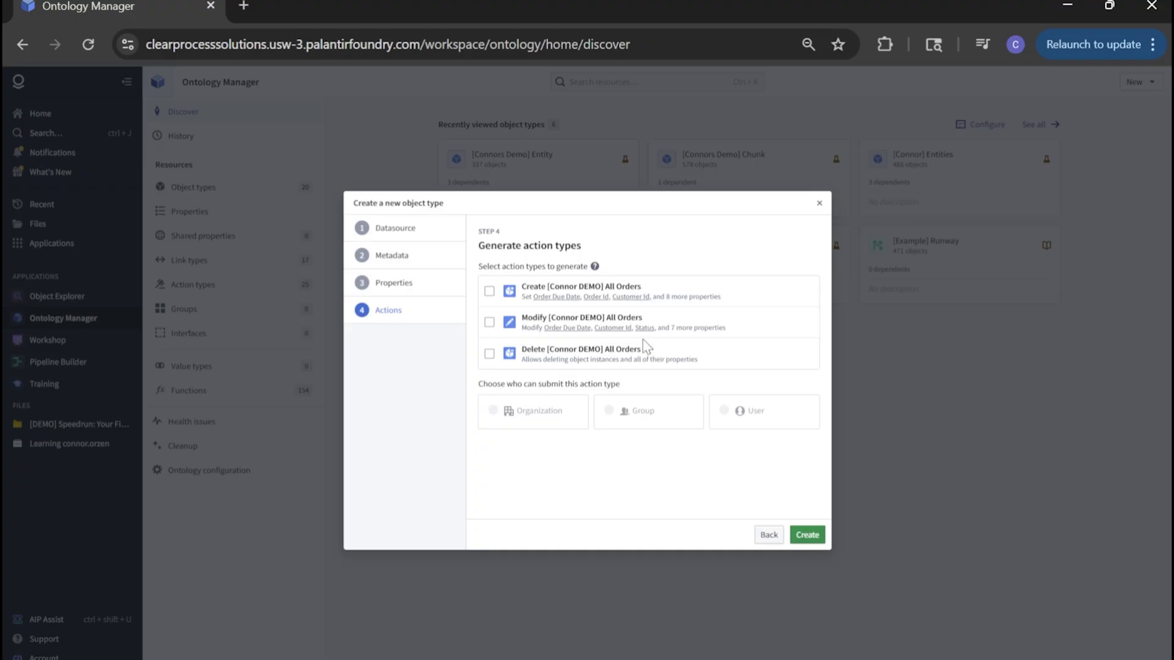
{"action": "left_click", "coordinate": [808, 536]}
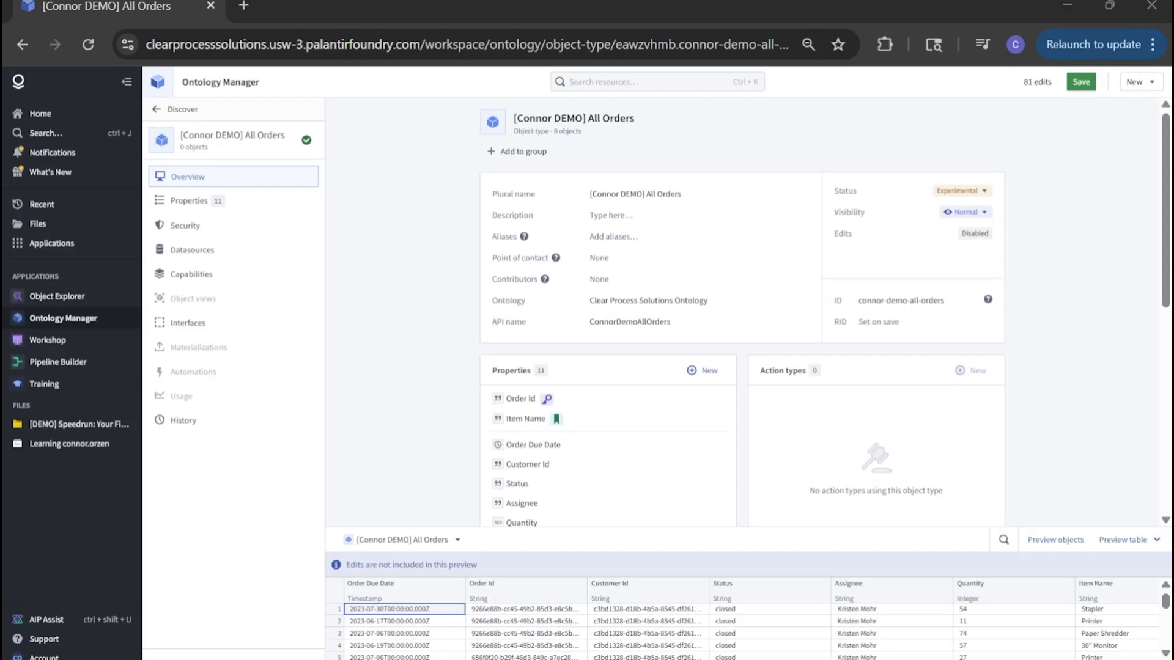
Step: Save all pending changes to the ontology
{"action": "left_click", "coordinate": [1081, 81]}
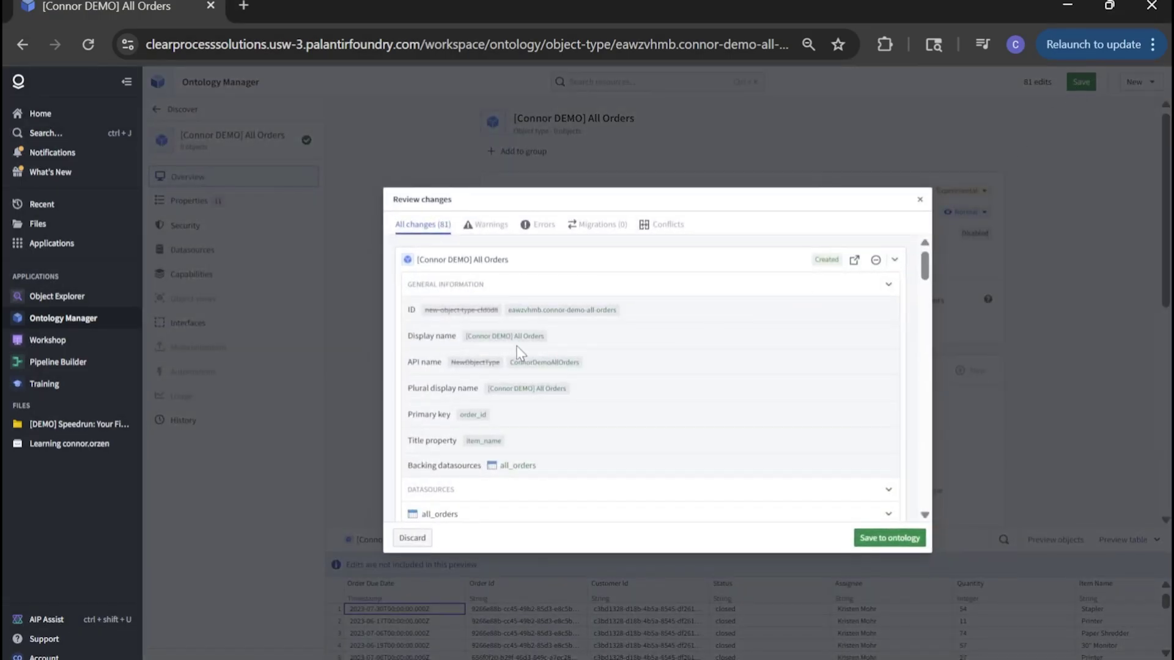
{"action": "scroll", "coordinate": [532, 379], "scroll_direction": "down", "scroll_amount": 10}
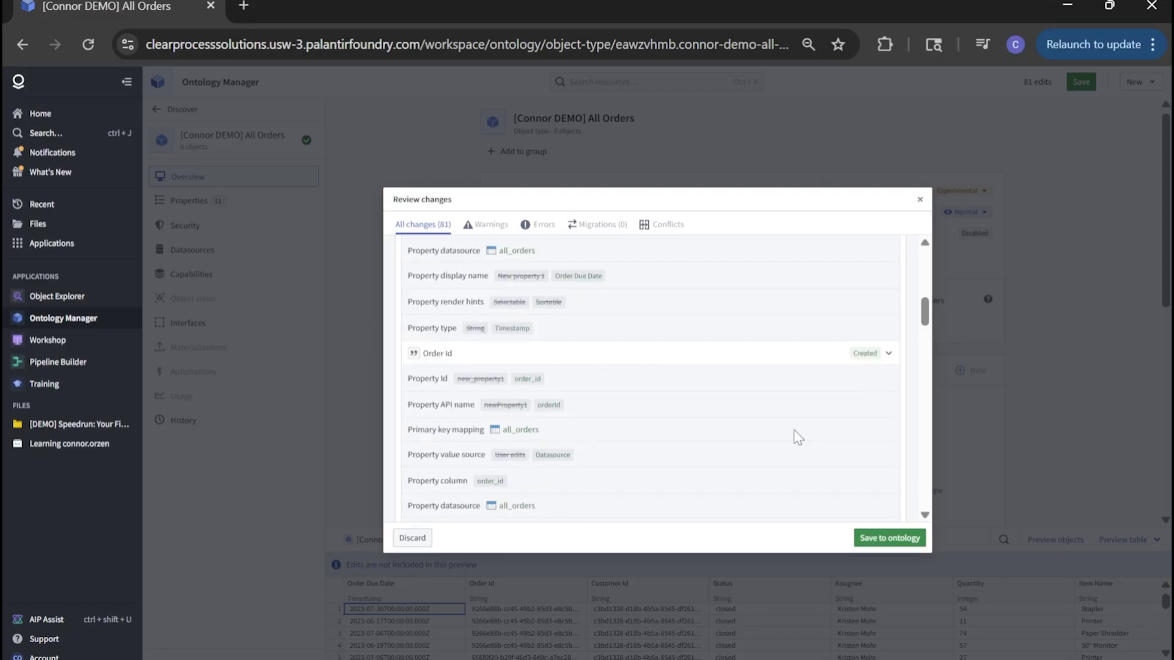
{"action": "left_click", "coordinate": [884, 539]}
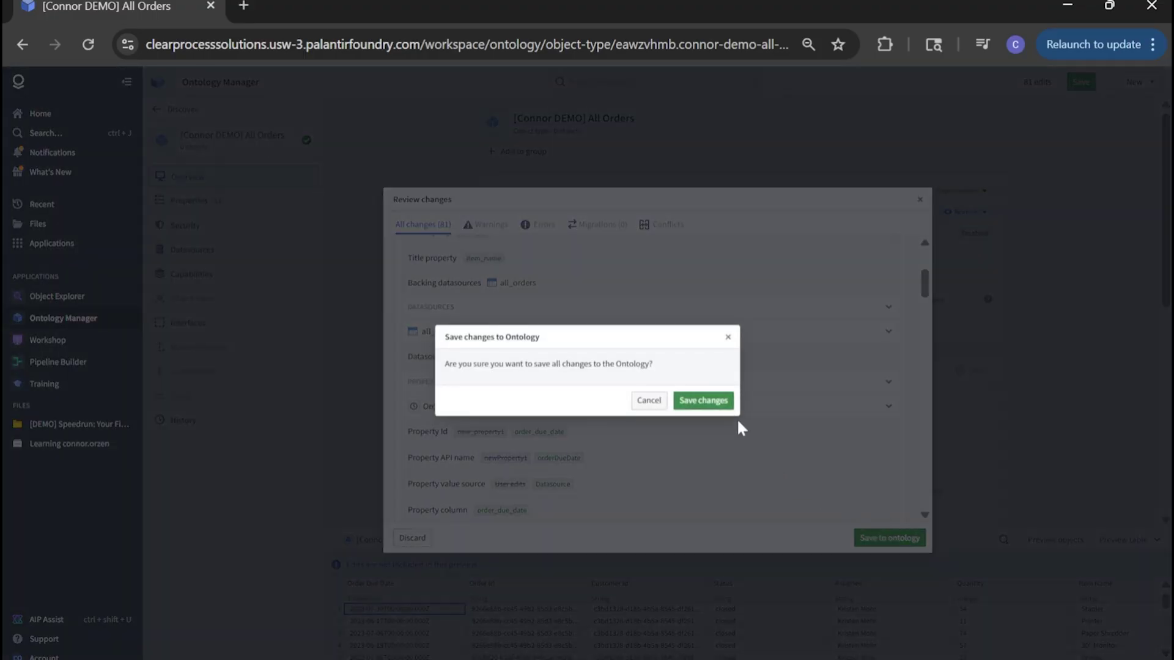
{"action": "left_click", "coordinate": [704, 400]}
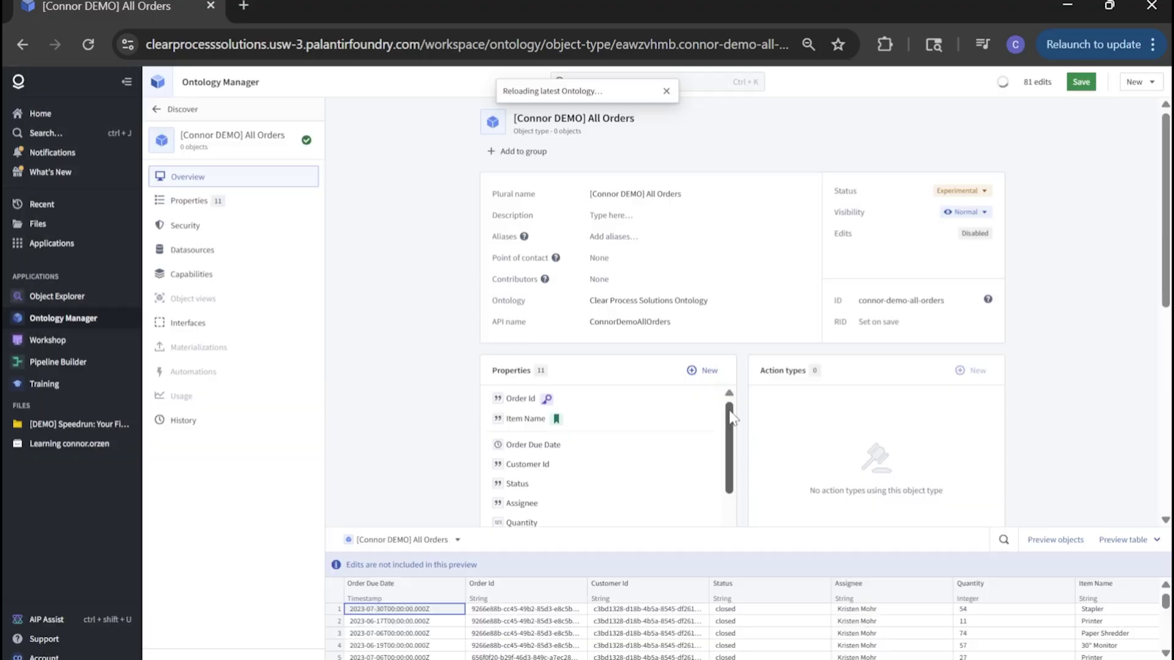
Step: Check the all_orders datasource index status and initial sync, then dismiss the status details
{"action": "mouse_move", "coordinate": [309, 146]}
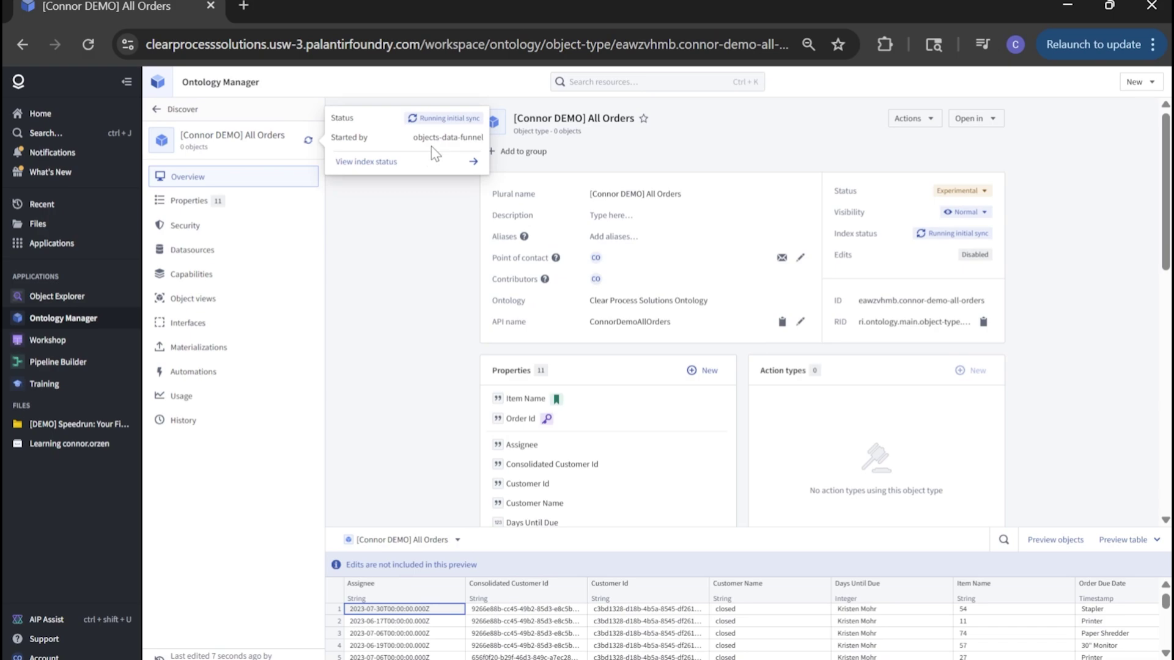
{"action": "left_click", "coordinate": [403, 161]}
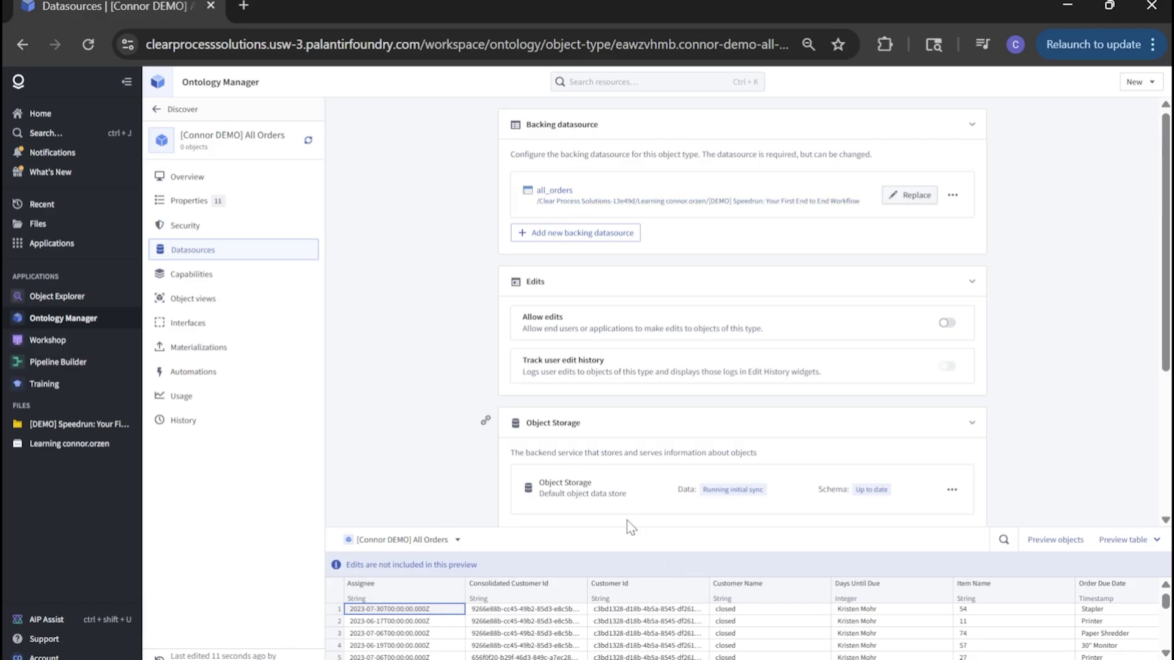
{"action": "left_click", "coordinate": [309, 141]}
{"action": "left_click", "coordinate": [425, 242]}
Step: Follow the all_orders folder link to the [DEMO] Speedrun project folder in Files
{"action": "left_click", "coordinate": [801, 201]}
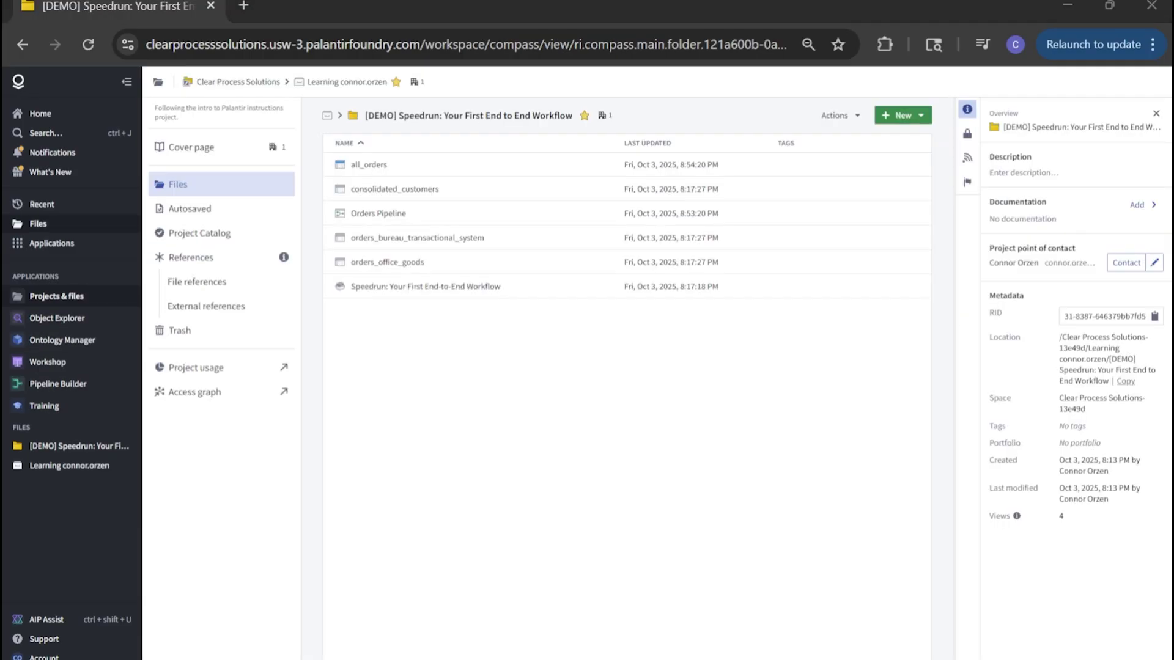